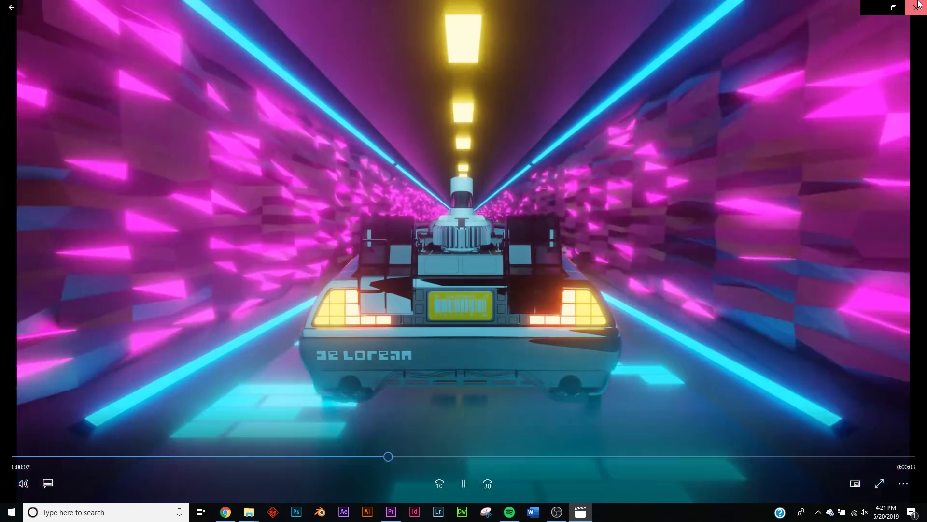
- Close the tunnel video and play the 80zz0001-0070 sunset render to examine the finished animation
left_click(917, 6)
double_click(564, 141)
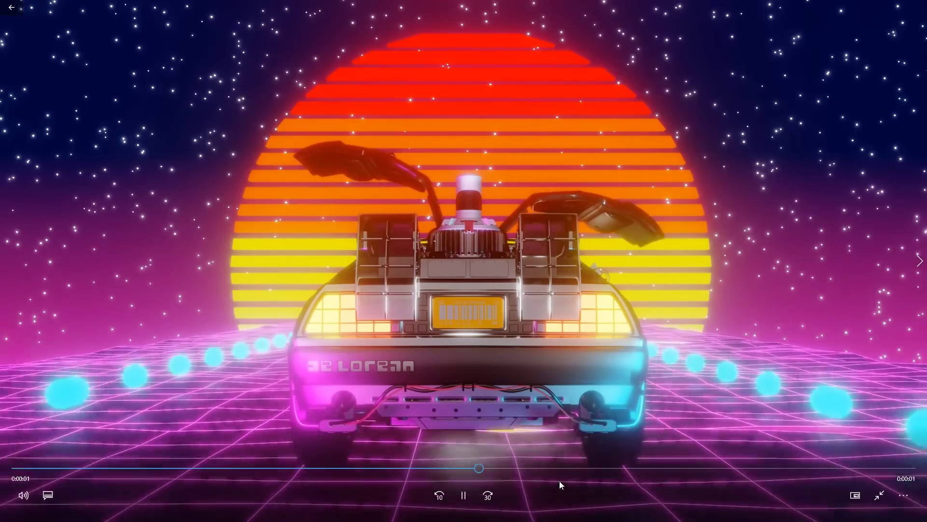
left_click(903, 495)
left_click(725, 368)
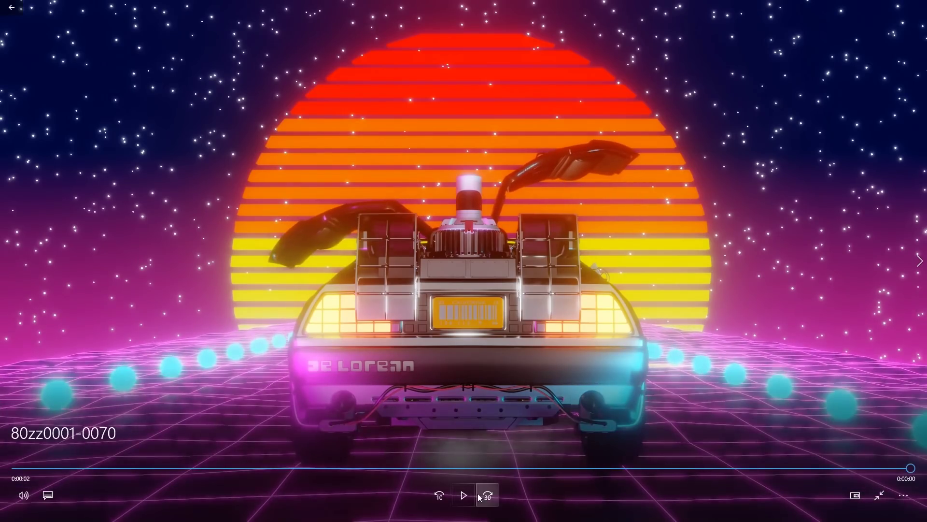
left_click(464, 495)
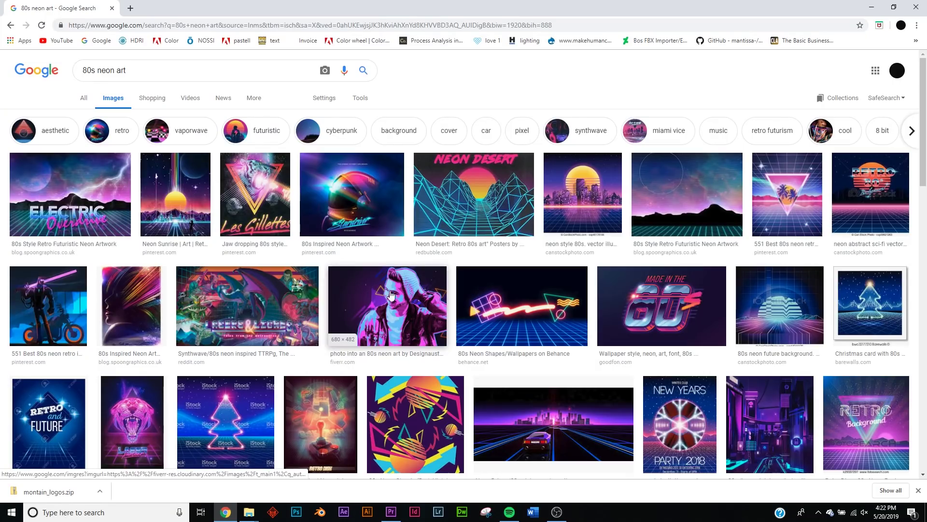
- Examine the Neon Drive arcade and Neon Desert poster images among the 80s neon art results
left_click(557, 431)
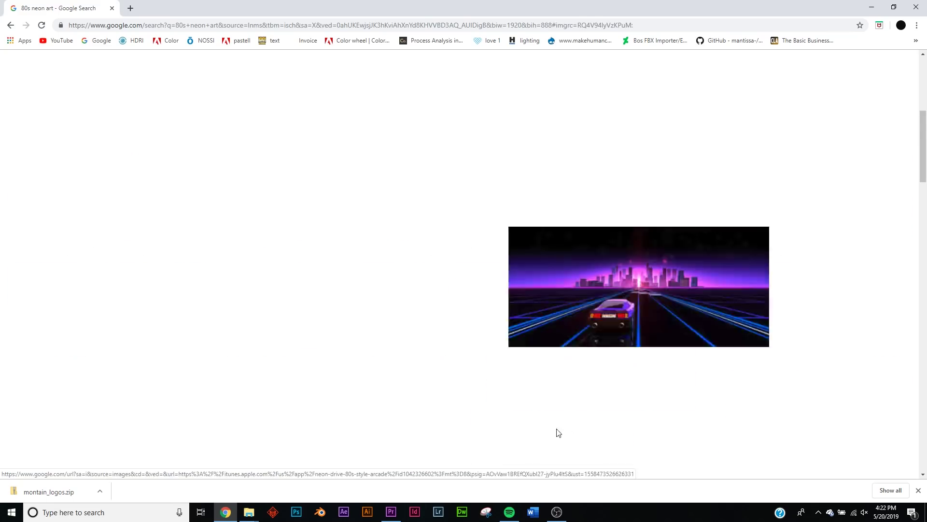
left_click(554, 73)
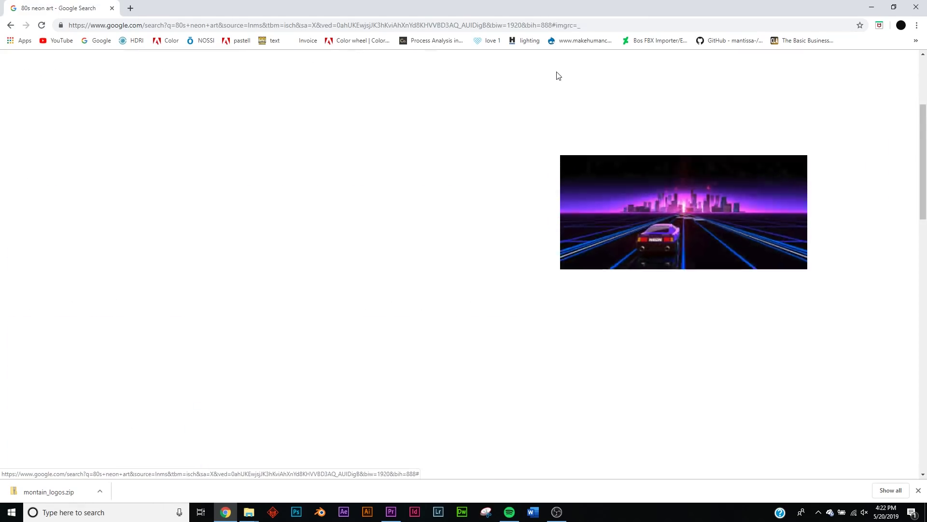
scroll(68, 300, "up", 4)
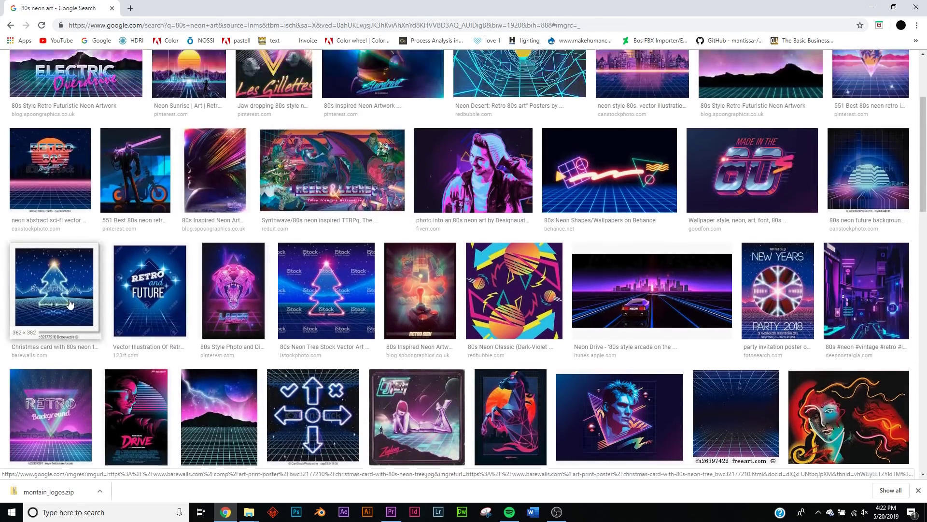
left_click(532, 203)
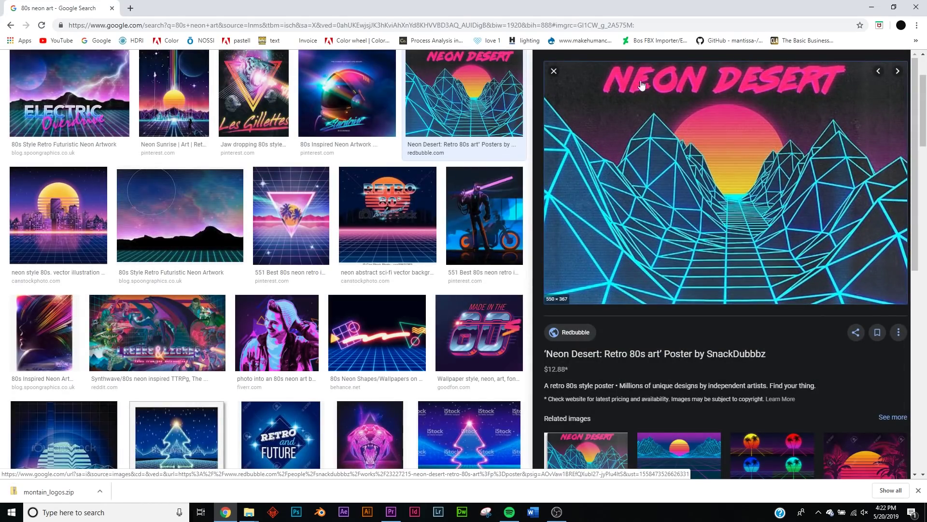
left_click(554, 73)
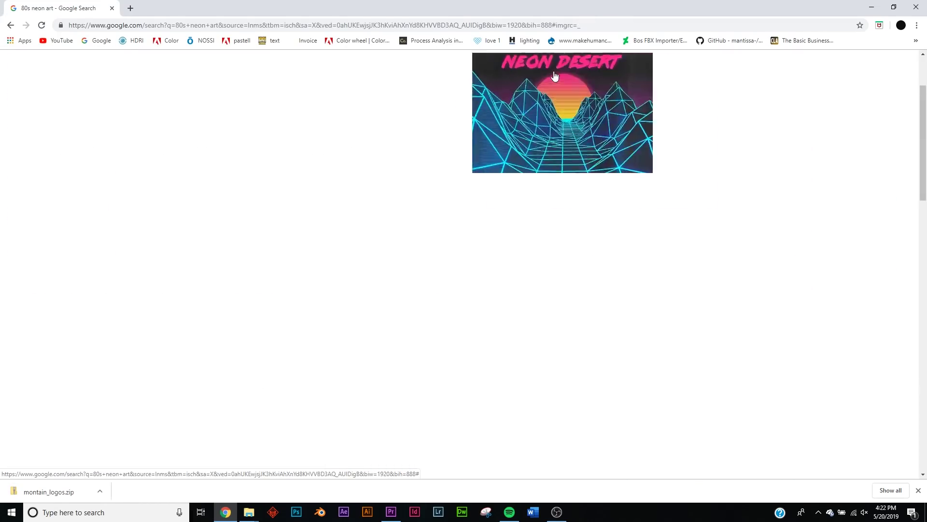
- Look through further 80s neon art results, preview the Grid 80s GIF image, and leave the browser
scroll(431, 272, "down", 4)
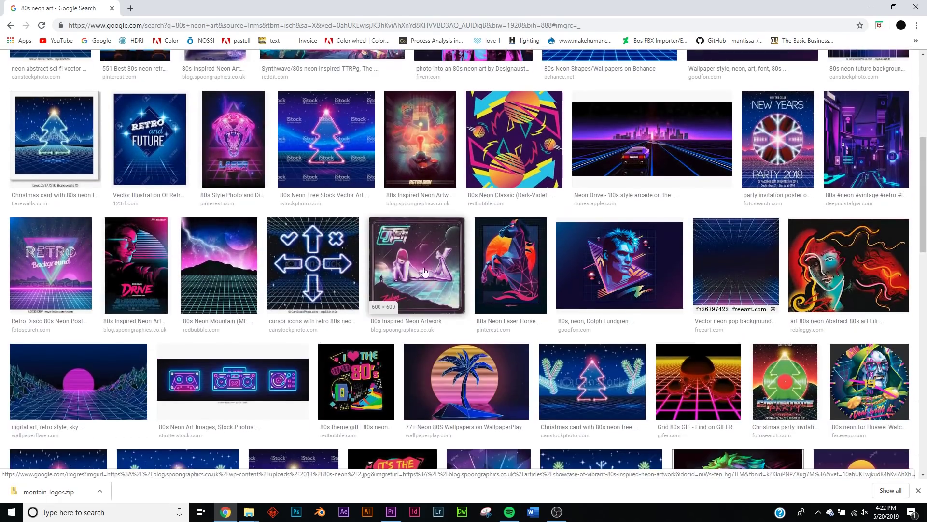
scroll(249, 273, "down", 2)
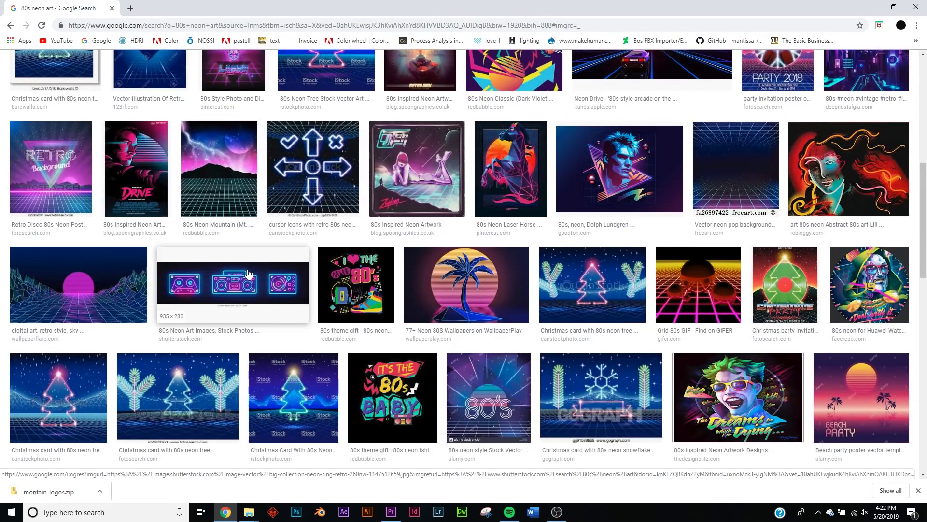
left_click(718, 285)
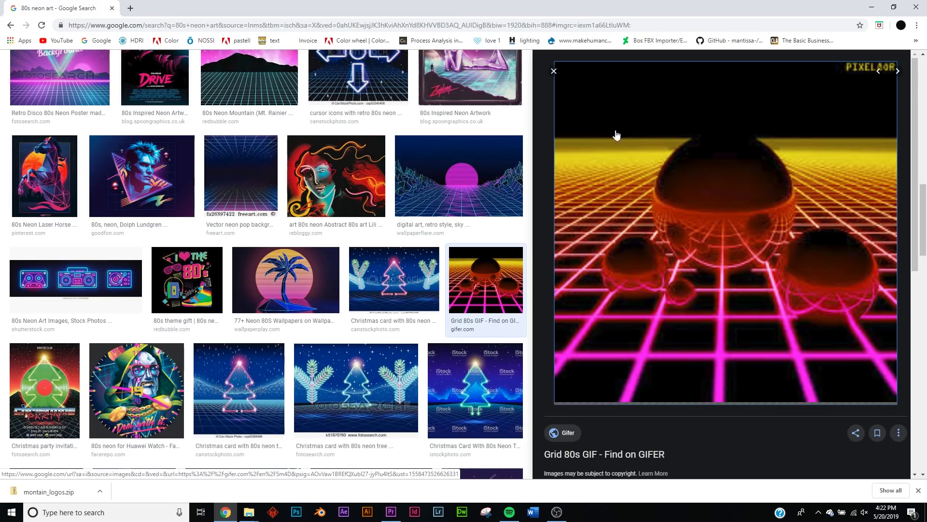
left_click(554, 71)
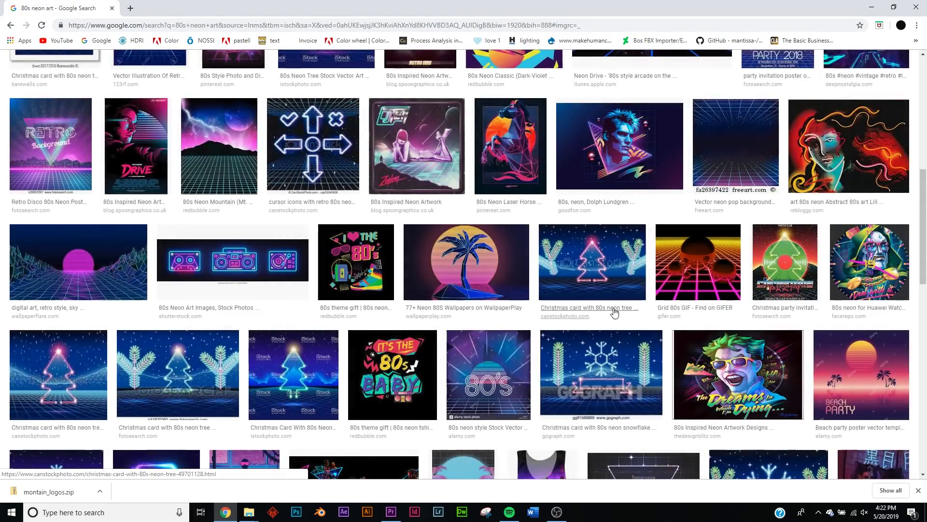
scroll(614, 313, "down", 4)
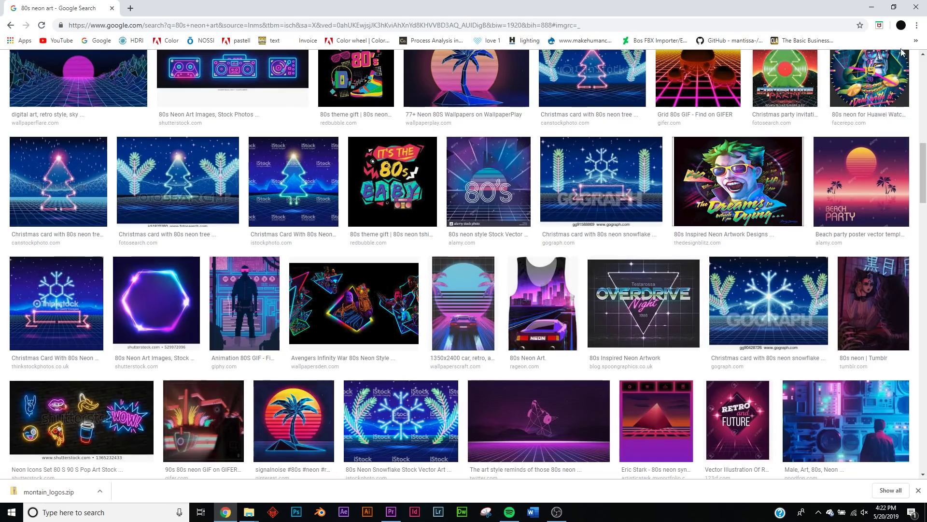
left_click(869, 10)
double_click(521, 137)
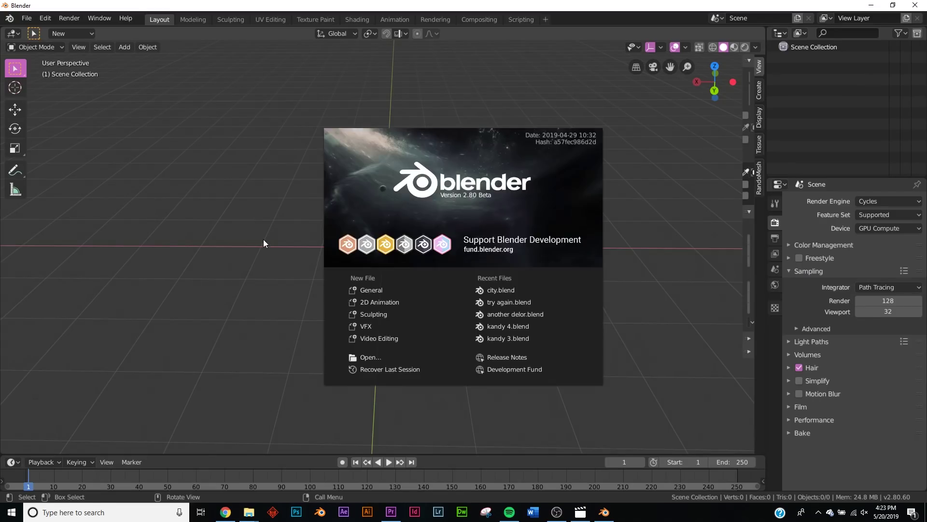
- In Blender, dismiss the splash screen and add a mesh circle with its fill type set to Ngon
left_click(264, 241)
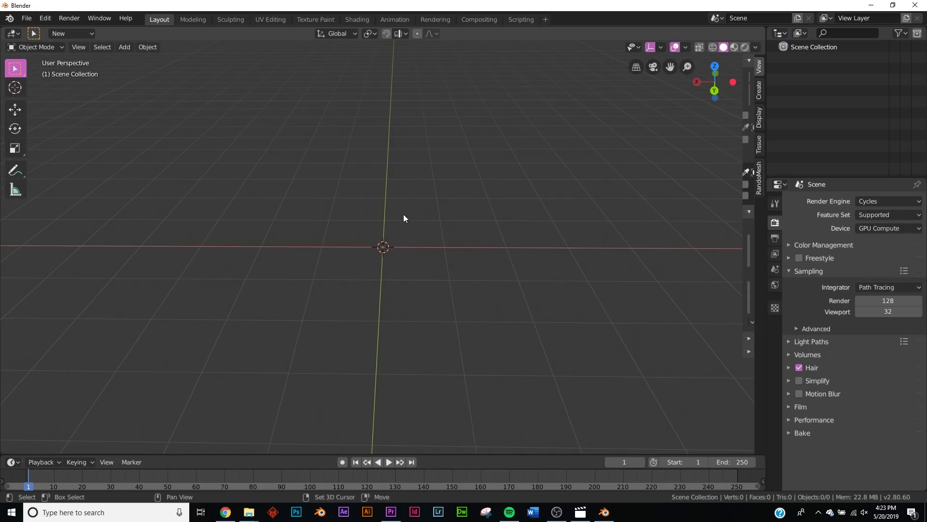
key("shift+a")
mouse_move(403, 214)
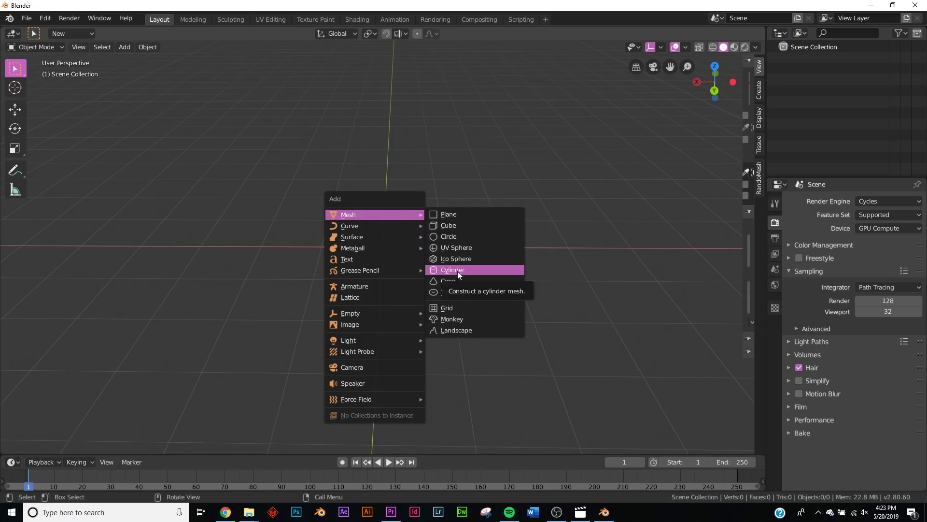
left_click(465, 237)
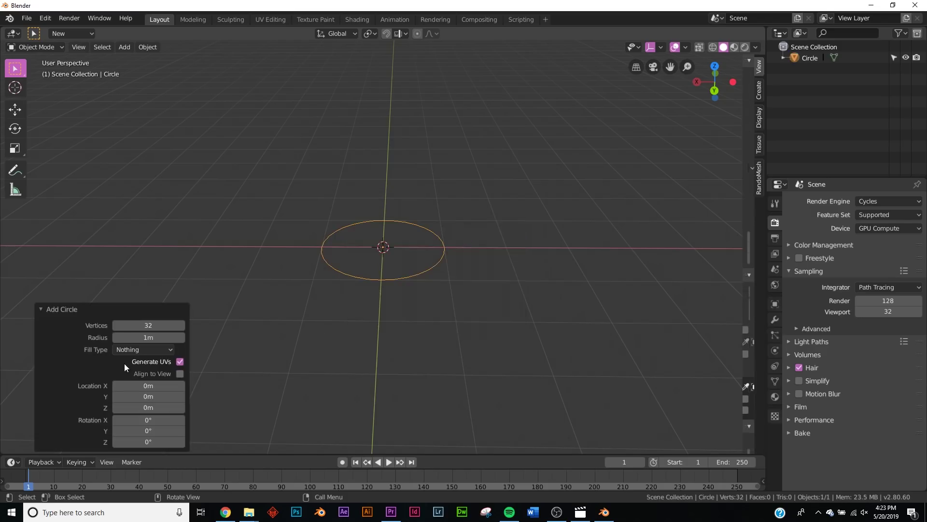
left_click(142, 351)
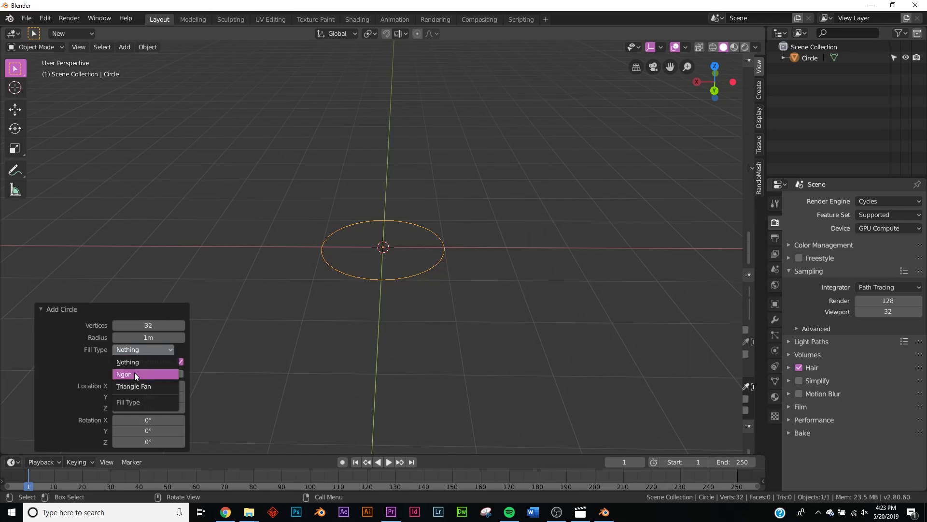
left_click(134, 372)
left_click(96, 309)
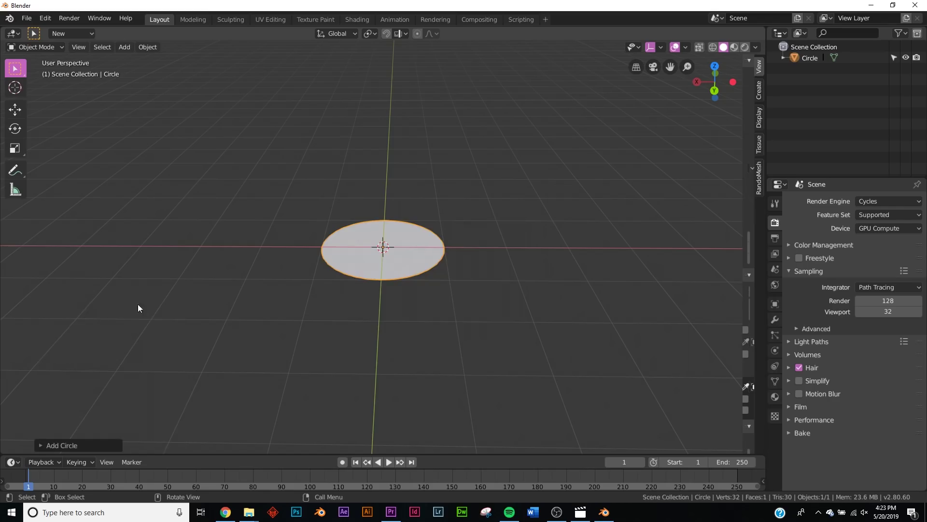
- Scale up the filled circle and rotate it 90° about the X axis to stand it upright
key("s")
left_click(495, 200)
middle_click_drag(704, 210, 465, 288)
type("rx90")
key("Return")
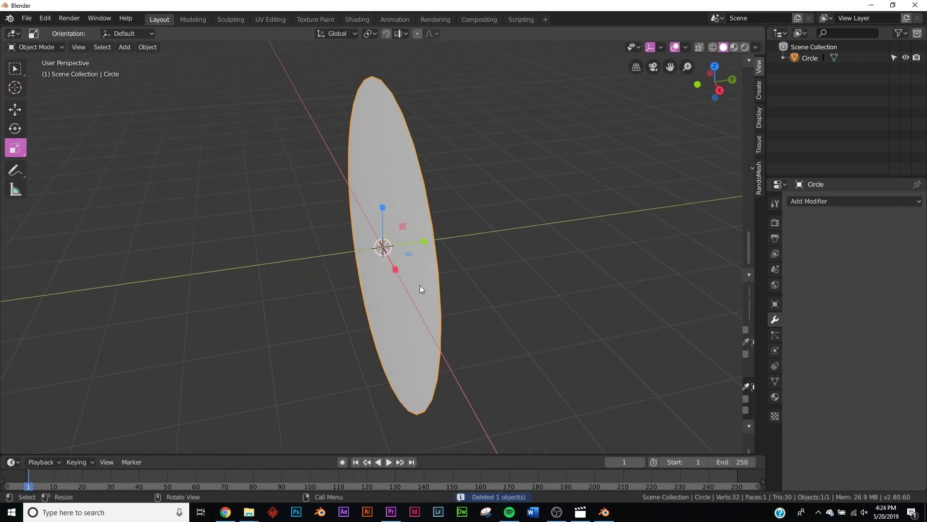
- Add a Solidify modifier to the upright circle and set its thickness to 0.1 m
left_click(862, 202)
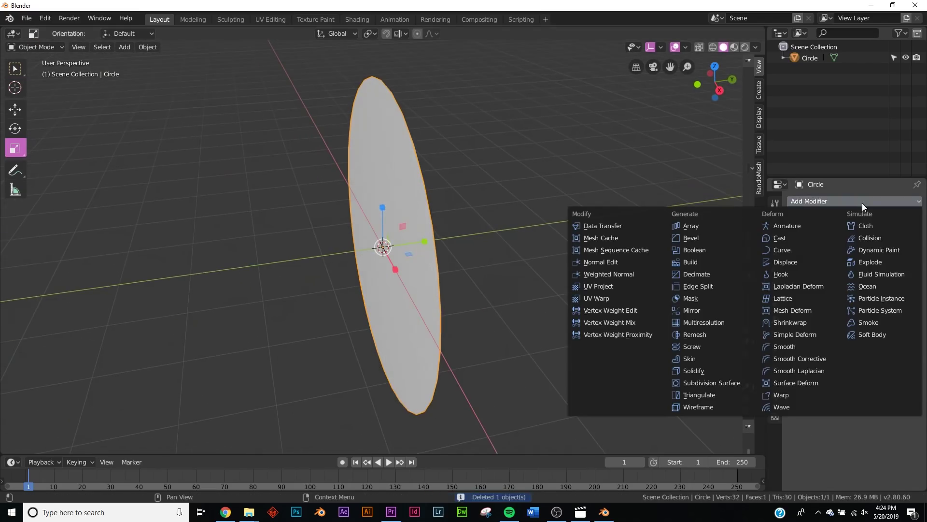
left_click(708, 369)
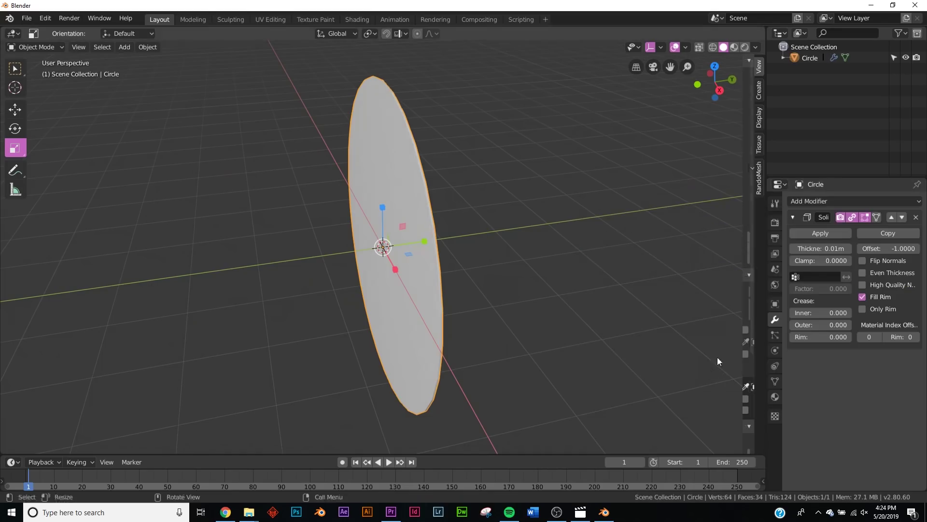
left_click_drag(821, 248, 853, 249)
middle_click_drag(469, 257, 341, 463)
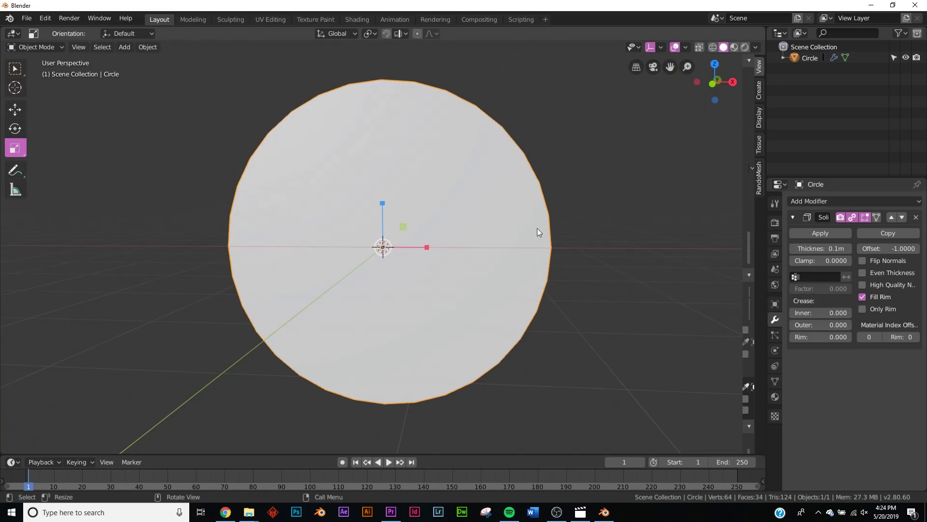
- Add a cube and scale it into a thin horizontal slab wider than the circle
key("shift+a")
mouse_move(535, 188)
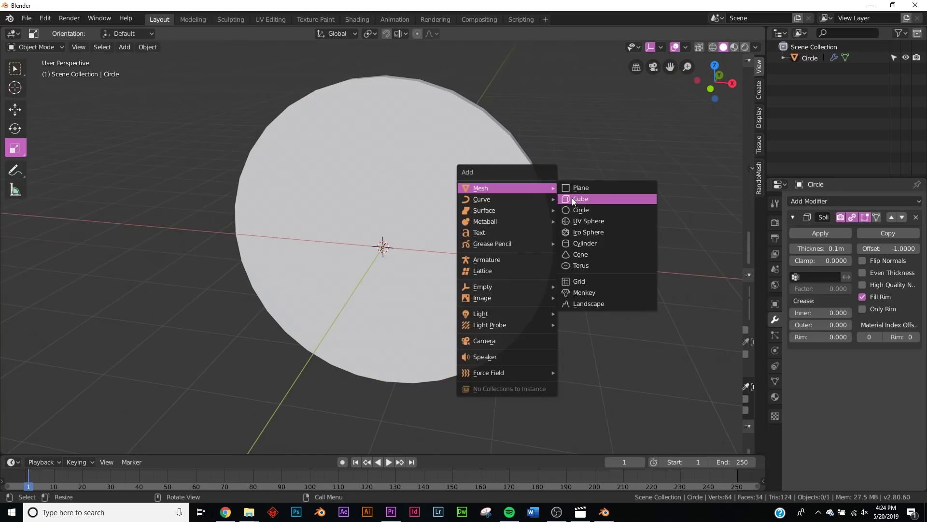
left_click(574, 200)
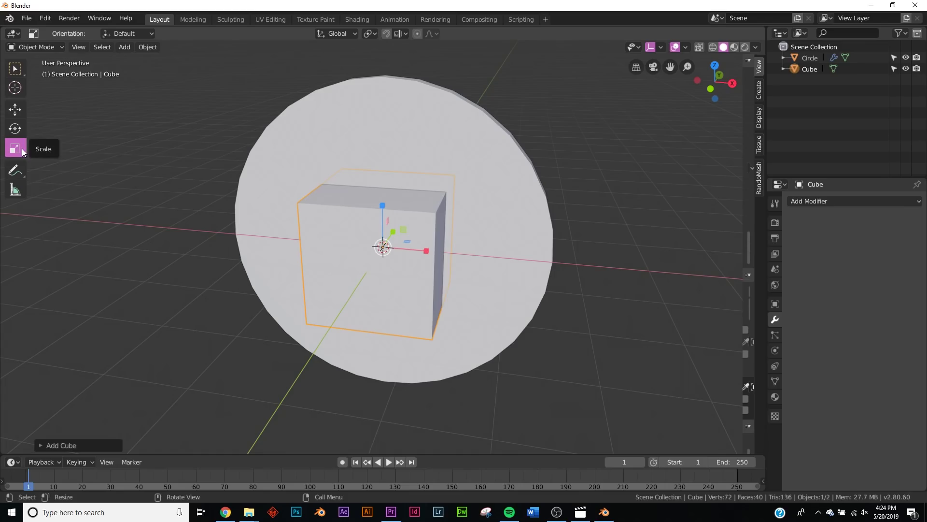
left_click_drag(379, 208, 383, 248)
key("s")
left_click(525, 259)
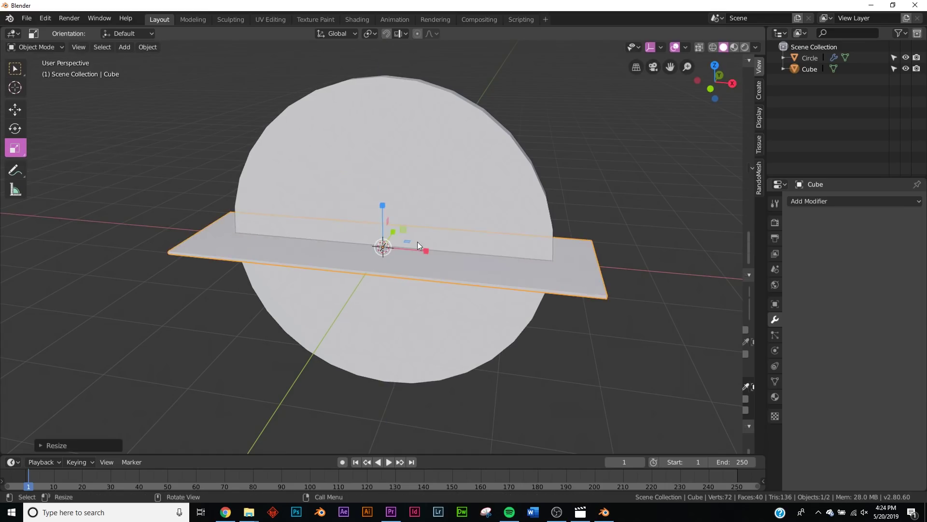
- Move the slab straight up along Z to the top edge of the circle
left_click(15, 110)
mouse_move(396, 188)
middle_mouse_down()
mouse_move(442, 176)
mouse_move(385, 197)
middle_mouse_up()
left_click_drag(384, 198, 397, 63)
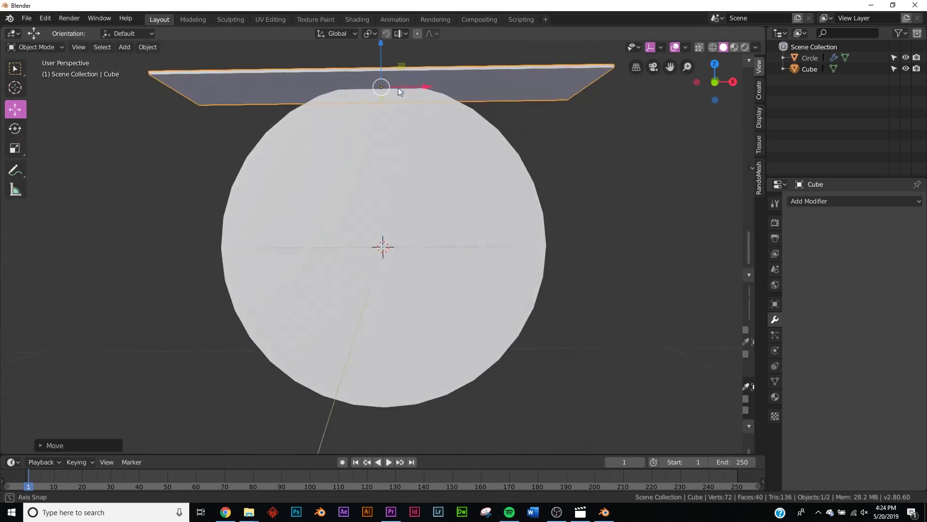
middle_click_drag(396, 104, 403, 169)
left_click_drag(390, 107, 390, 101)
left_click(390, 102)
middle_click_drag(400, 105, 523, 234)
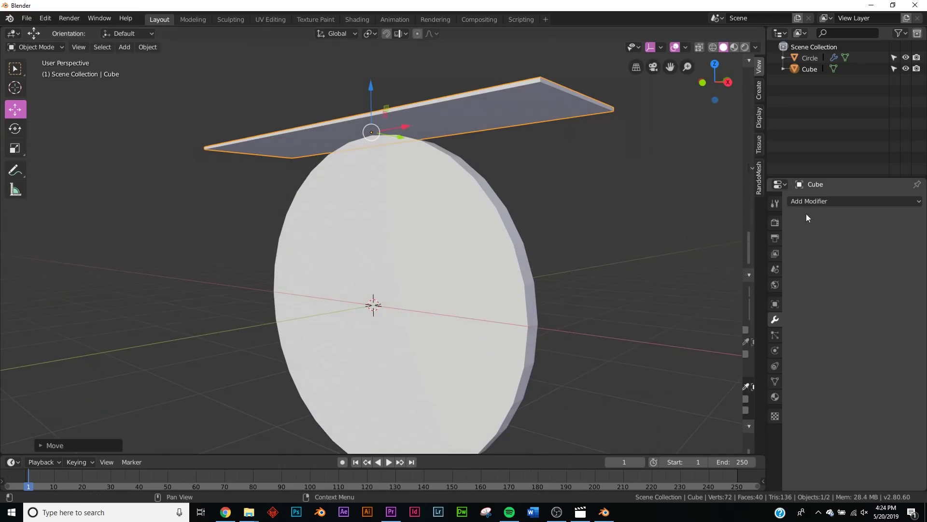
- Add an Array modifier to the slab with relative offset X 0, Z 2.9 and a count of 44
left_click(825, 203)
left_click(691, 226)
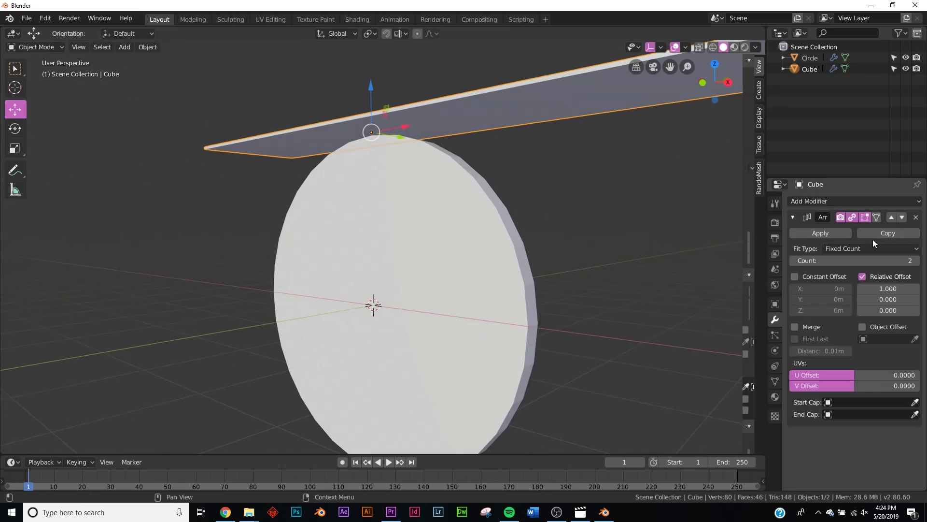
left_click(881, 290)
type("0")
key("Return")
left_click_drag(883, 300, 908, 311)
key("ctrl+z")
middle_click_drag(367, 270, 557, 133)
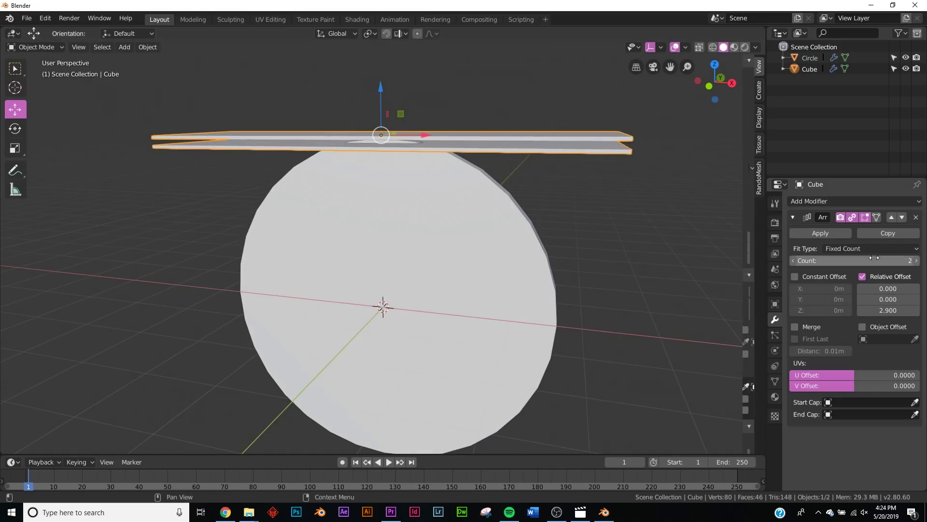
left_click_drag(852, 261, 900, 261)
middle_click_drag(407, 265, 424, 246)
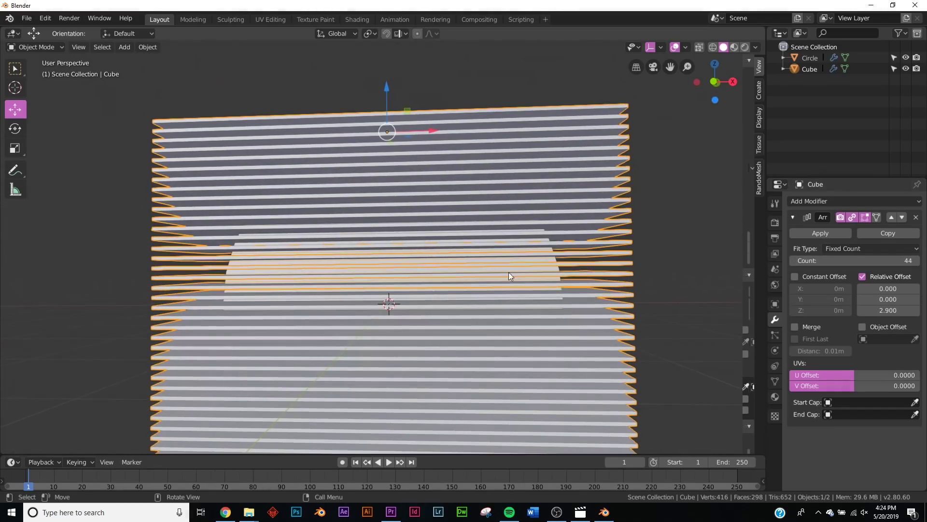
- Add a Boolean Difference modifier to the circle using the Cube as its object, and hide the Cube in the viewport
left_click(813, 58)
left_click(821, 202)
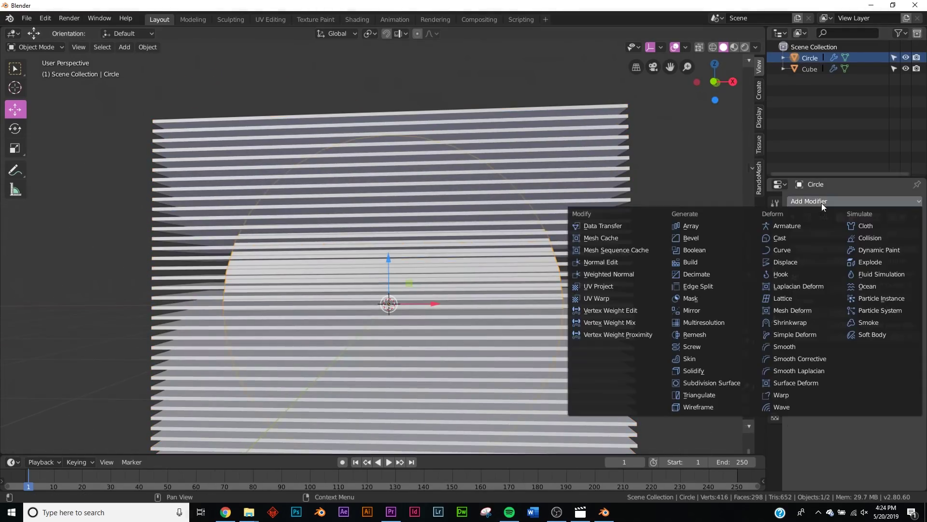
left_click(694, 249)
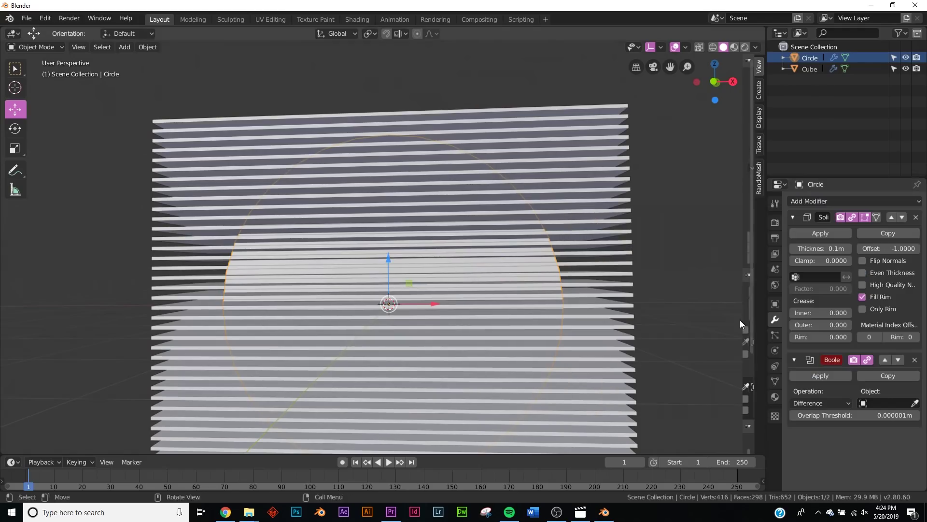
left_click(880, 402)
left_click(807, 290)
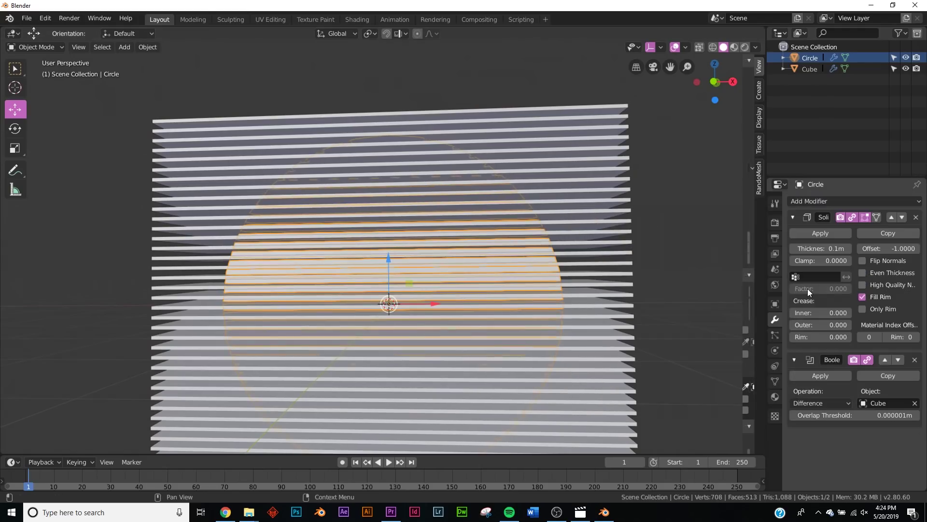
left_click(906, 69)
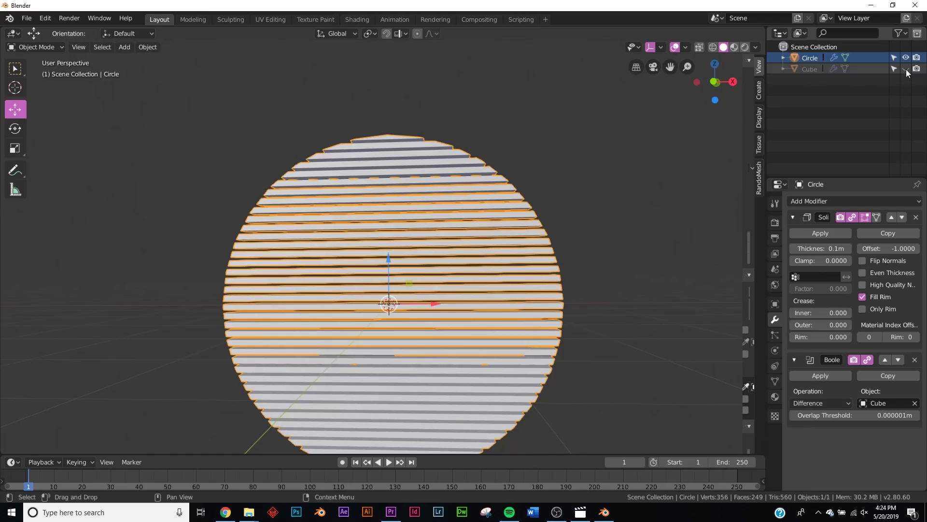
- Show the scene's render settings and check the striped circle from different angles
middle_click_drag(414, 260, 444, 376)
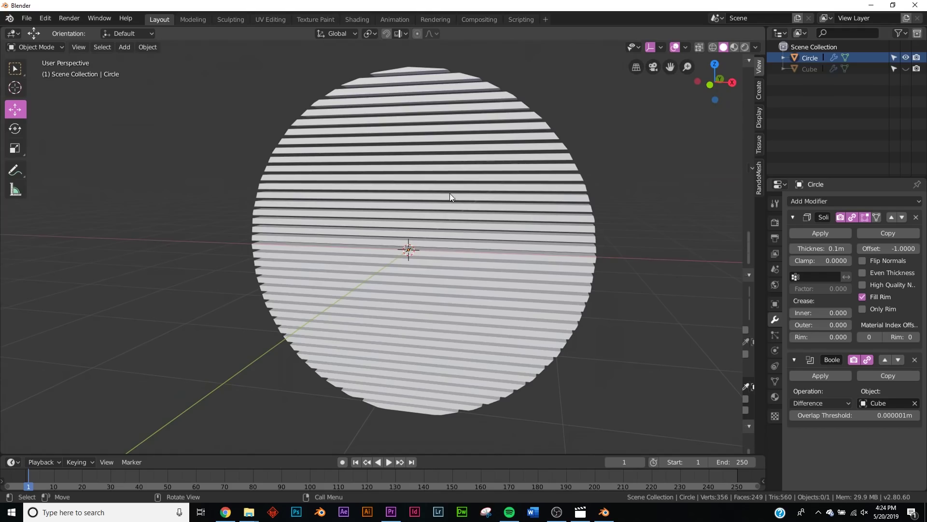
left_click(775, 222)
key("z")
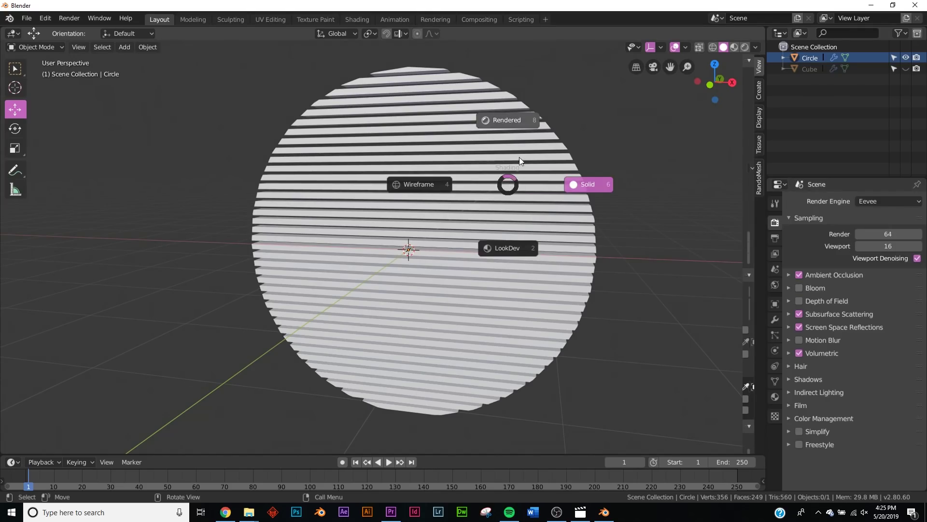
key("2")
mouse_move(384, 263)
middle_mouse_down()
mouse_move(502, 267)
mouse_move(391, 304)
mouse_move(356, 248)
middle_mouse_up()
- Select the circle and create a new material for it in the Shading workspace
left_click(355, 247)
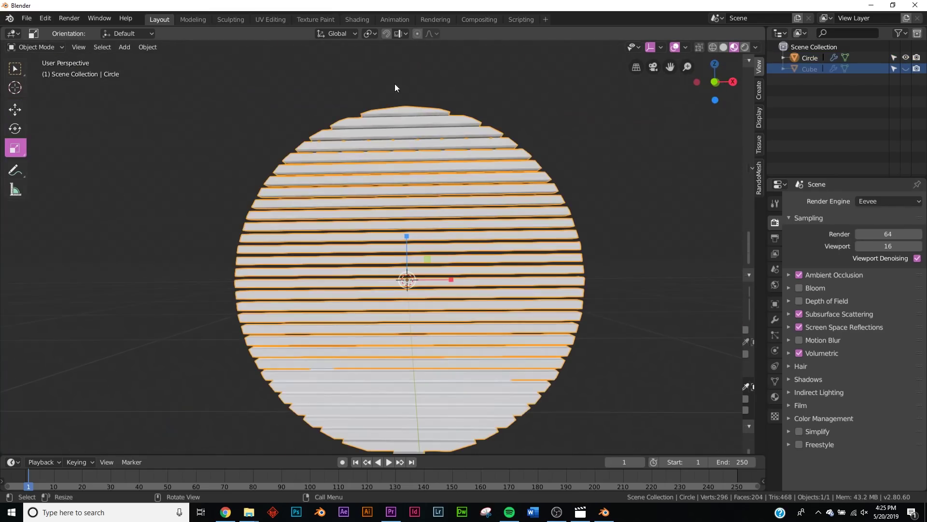
left_click(361, 21)
middle_click_drag(571, 223, 399, 202)
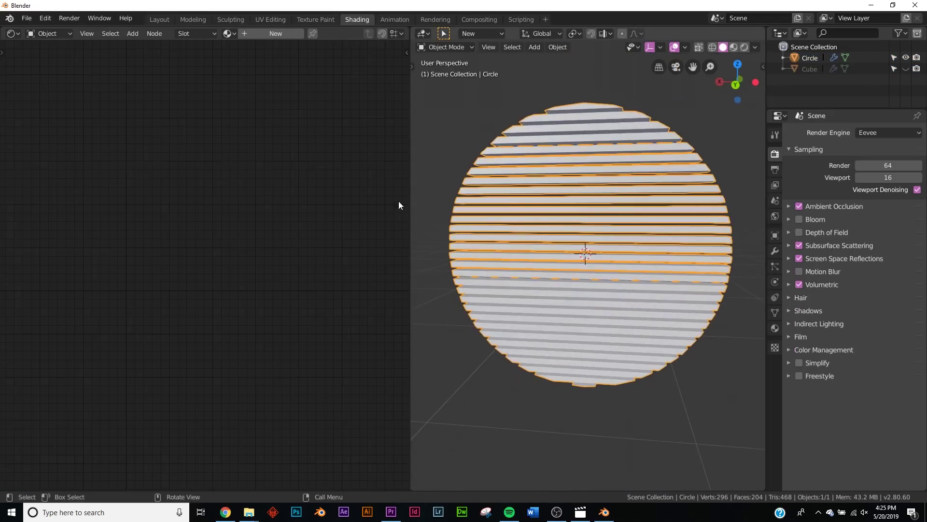
left_click(274, 34)
scroll(239, 211, "up", 3)
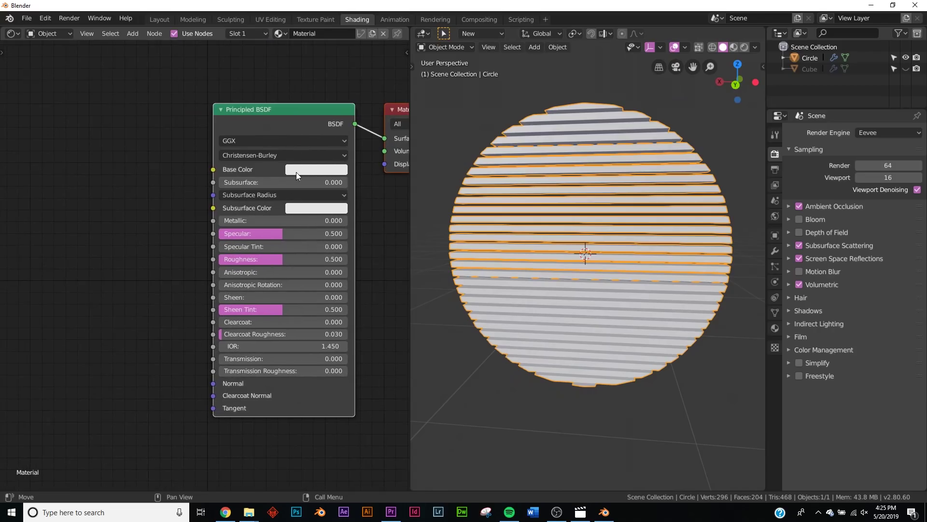
- Add a ColorRamp node and place it before the Principled BSDF node
key("shift+a")
left_click(133, 154)
type("col")
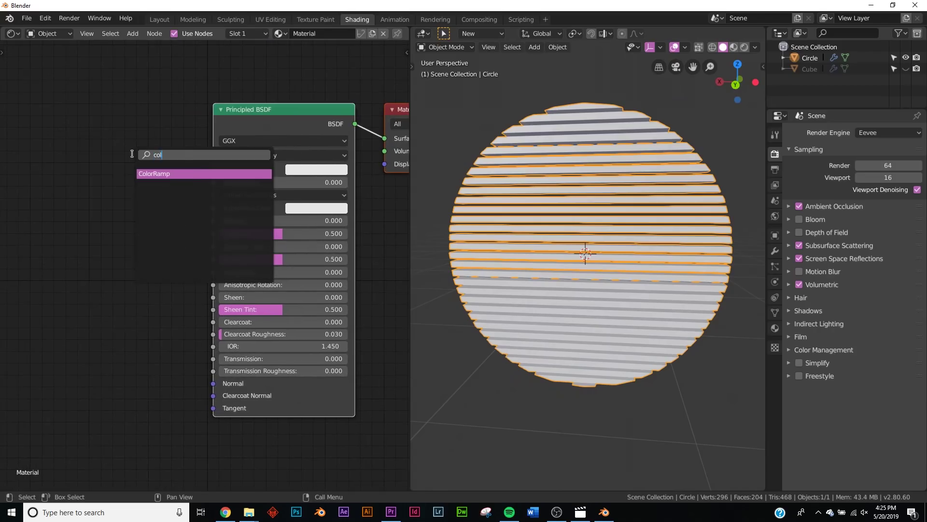
key("Return")
left_click(74, 176)
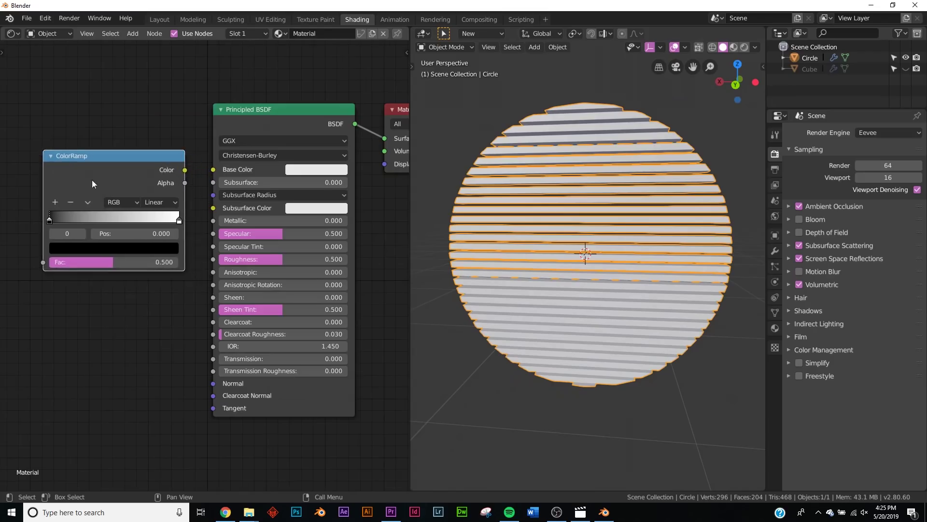
middle_click_drag(74, 176, 229, 152)
- Add a Gradient Texture node, link its Color to the ColorRamp's Fac, and link the ColorRamp's Color to the Principled BSDF's Base Color
key("shift+a")
left_click(161, 159)
type("gr")
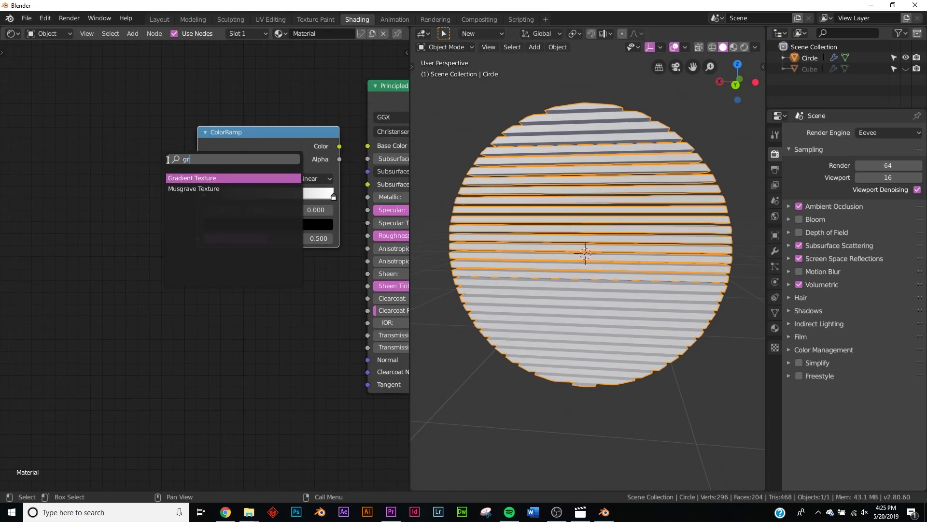
left_click(197, 177)
left_click_drag(149, 197, 197, 238)
middle_click_drag(340, 160, 247, 172)
left_click_drag(247, 159, 273, 158)
middle_click_drag(241, 211, 384, 198)
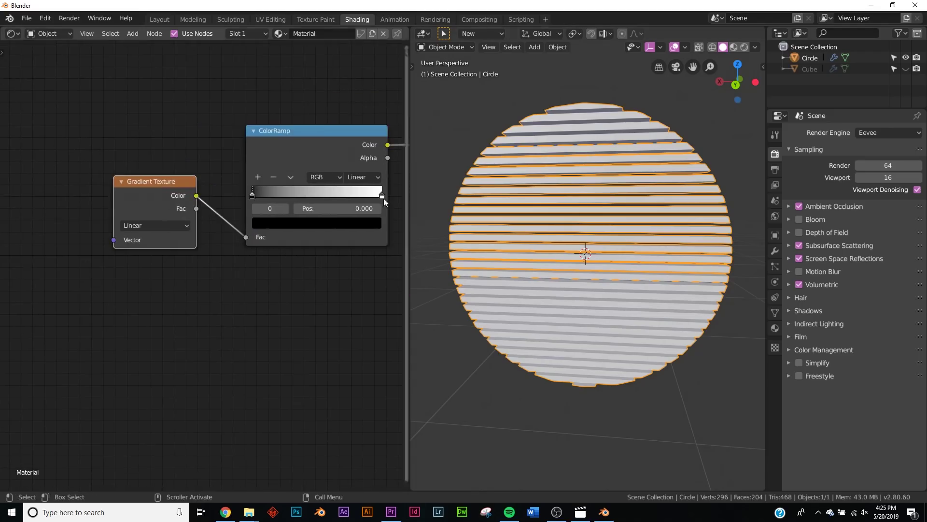
- Color the ColorRamp's first stop saturated red and its last stop yellow
left_click(252, 195)
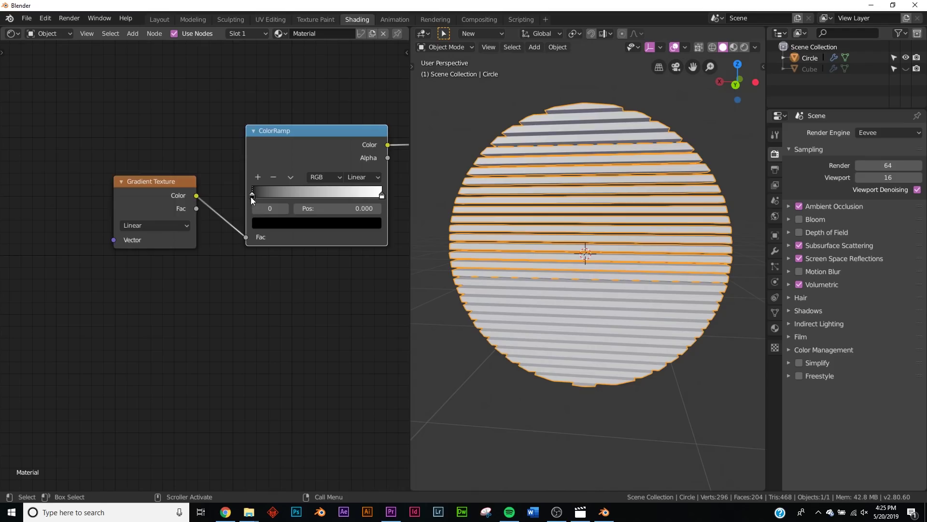
left_click(283, 224)
left_click_drag(351, 78, 353, 54)
left_click(299, 140)
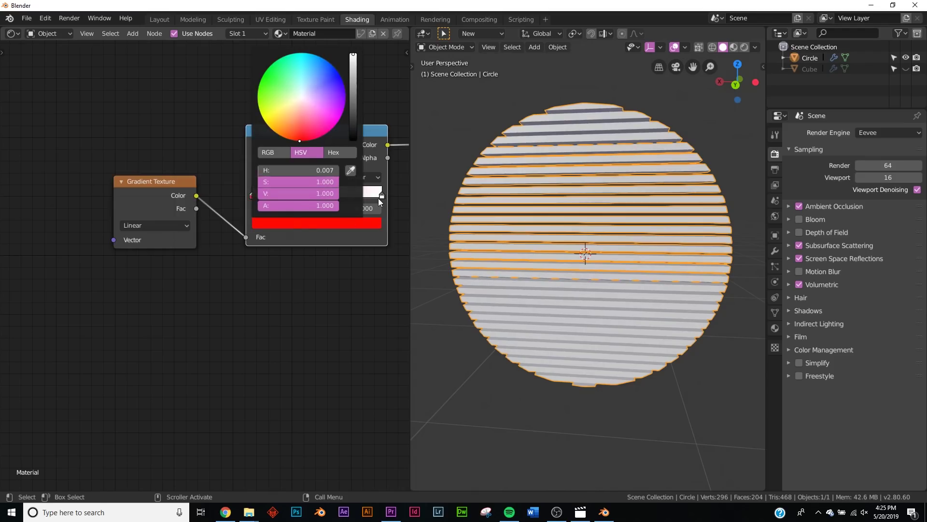
left_click(382, 196)
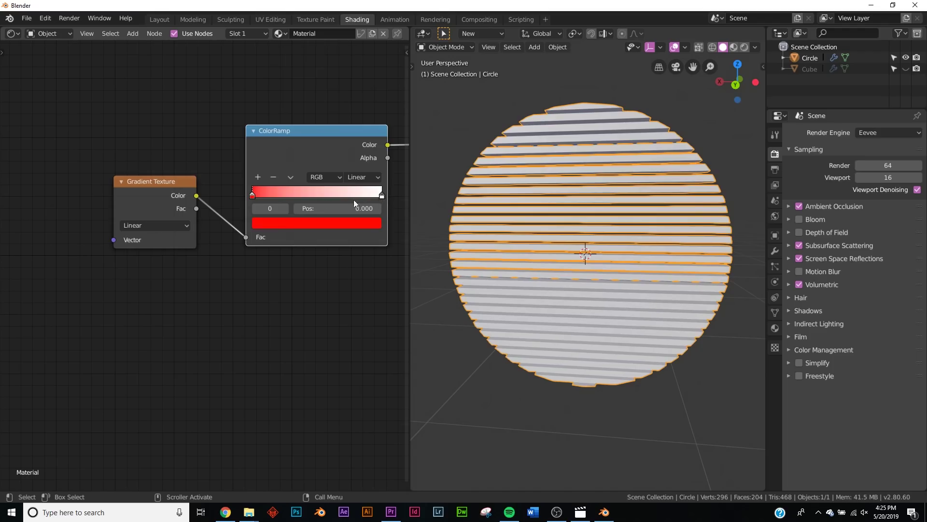
left_click(308, 225)
left_click(292, 130)
- Switch the viewport to LookDev shading and lower the background strength until the environment image disappears
key("z")
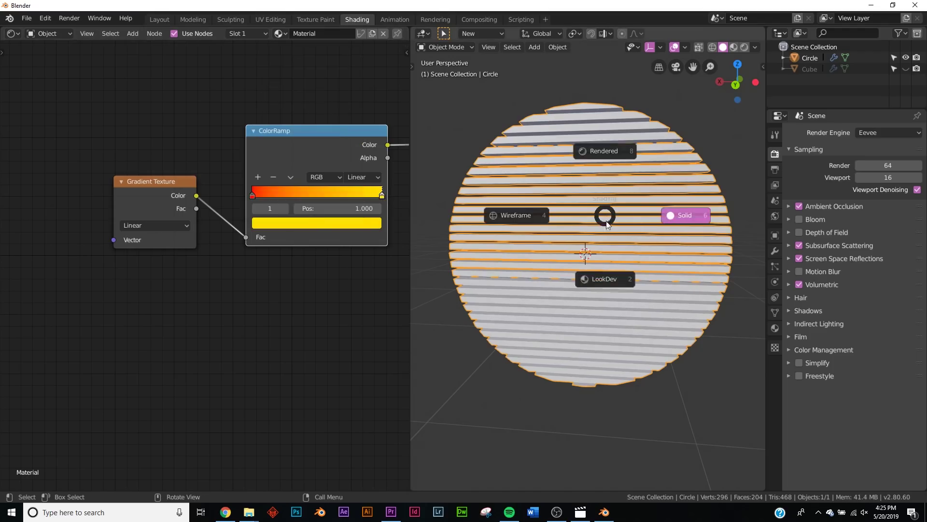
left_click(595, 251)
mouse_move(622, 243)
middle_mouse_down()
mouse_move(627, 251)
mouse_move(592, 193)
mouse_move(715, 149)
middle_mouse_up()
left_click(755, 47)
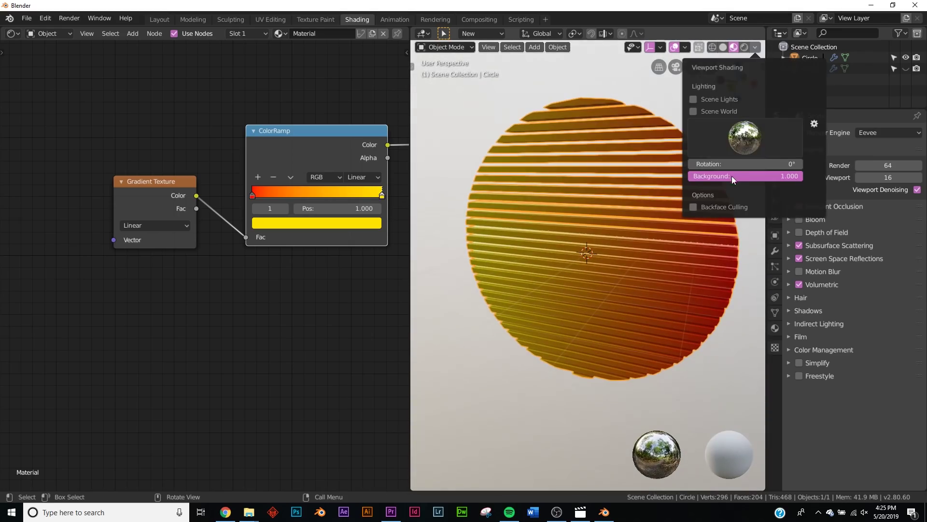
left_click_drag(733, 180, 695, 179)
middle_click_drag(642, 250, 617, 247)
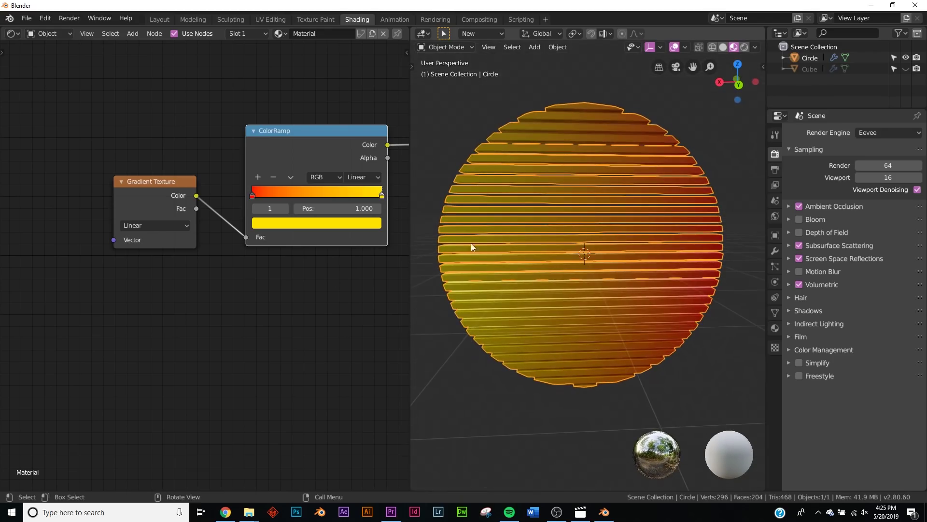
- Set the Gradient Texture type to Quadratic and check the gradient on the circle
left_click(154, 225)
left_click(146, 255)
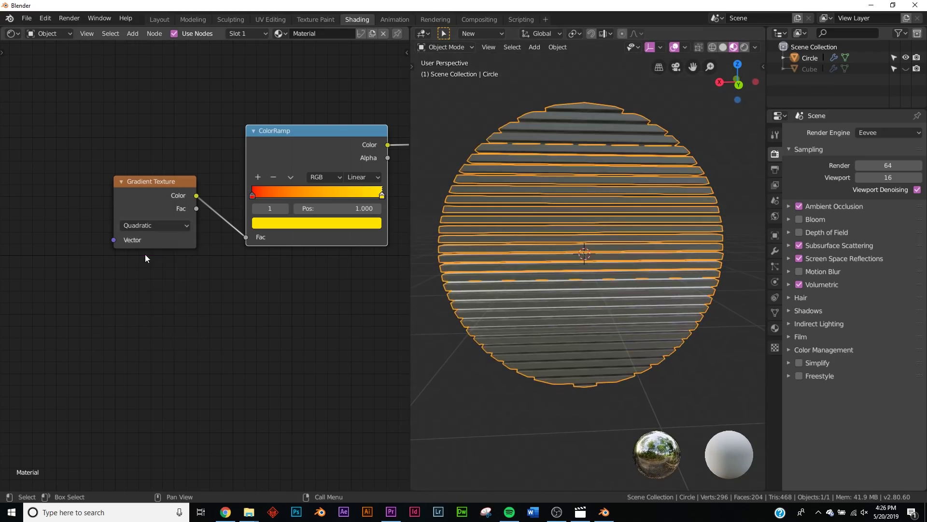
left_click(155, 232)
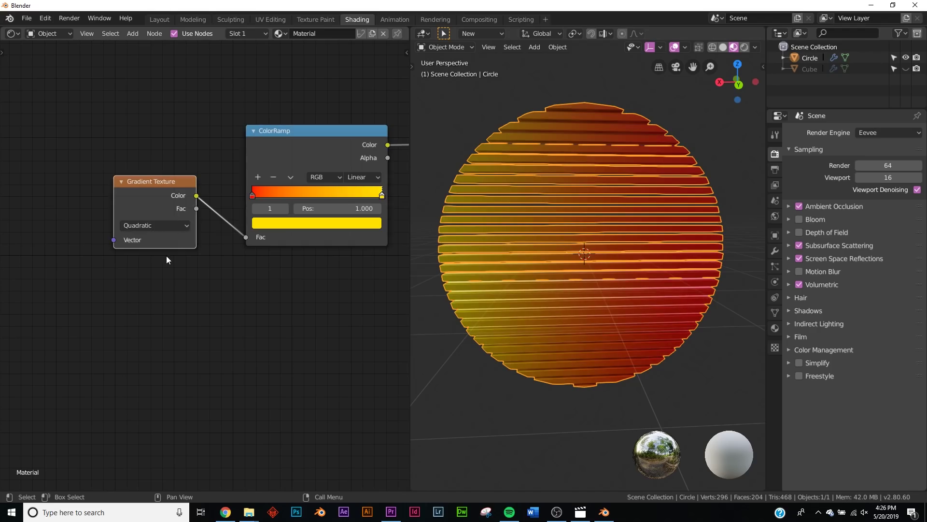
middle_click_drag(604, 247, 524, 237)
middle_click_drag(466, 249, 731, 257)
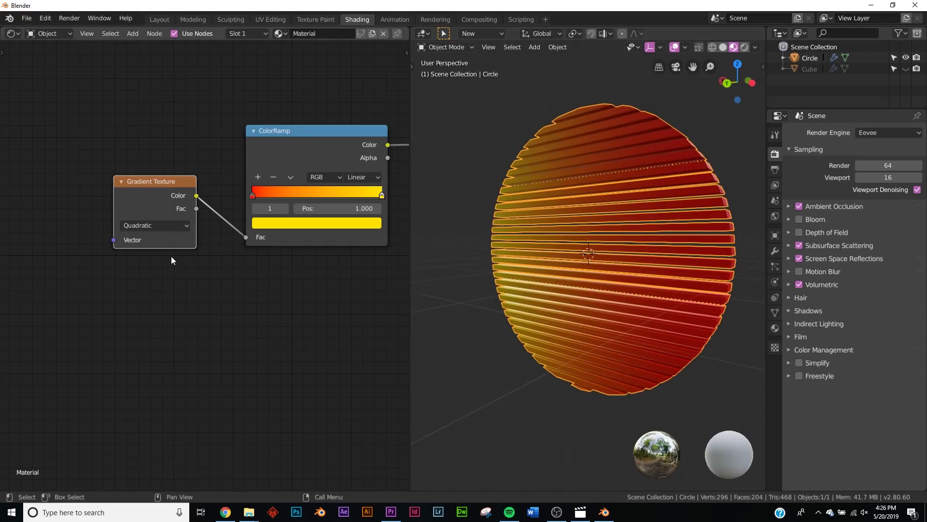
- Add a Texture Coordinate node before the Gradient Texture, leaving room between them for another node
middle_click_drag(171, 257, 270, 255)
key("shift+a")
left_click(165, 213)
type("tex")
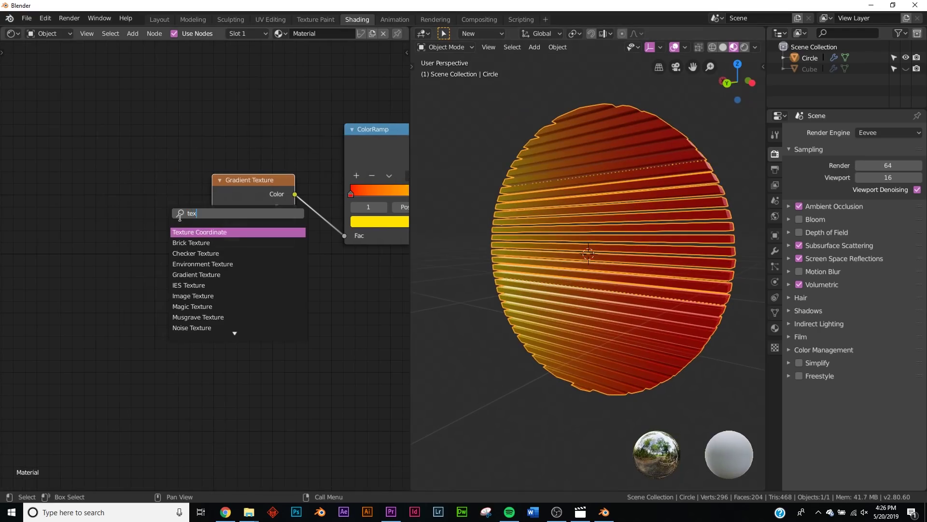
key("Return")
left_click(83, 198)
middle_click_drag(160, 232, 292, 214)
left_click_drag(239, 178, 78, 178)
- Add a Mapping node and link its Vector output to the Gradient Texture's Vector input
key("shift+a")
left_click(230, 158)
type("map")
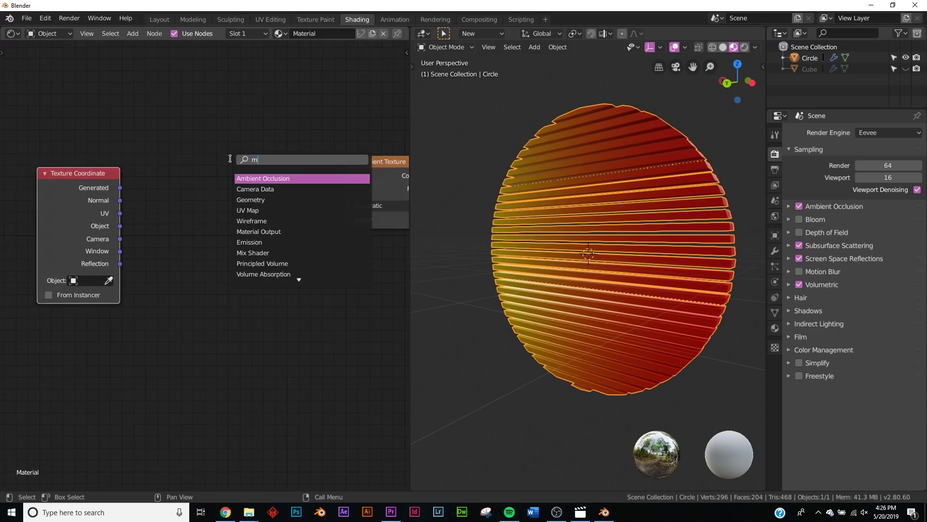
key("Return")
left_click(296, 182)
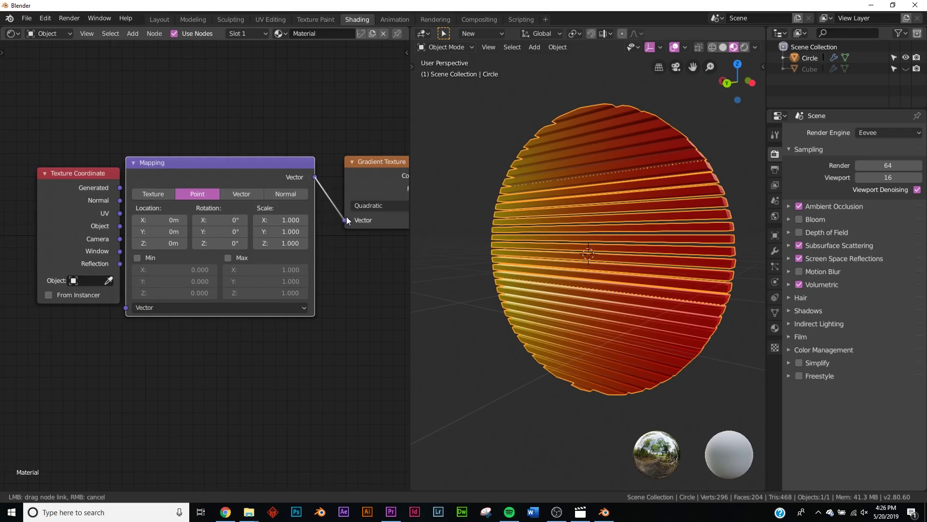
left_click_drag(347, 218, 346, 218)
- Space out the Texture Coordinate node and link its Object output to the Mapping node's Vector input
middle_click_drag(146, 209, 216, 192)
left_click_drag(151, 161, 105, 160)
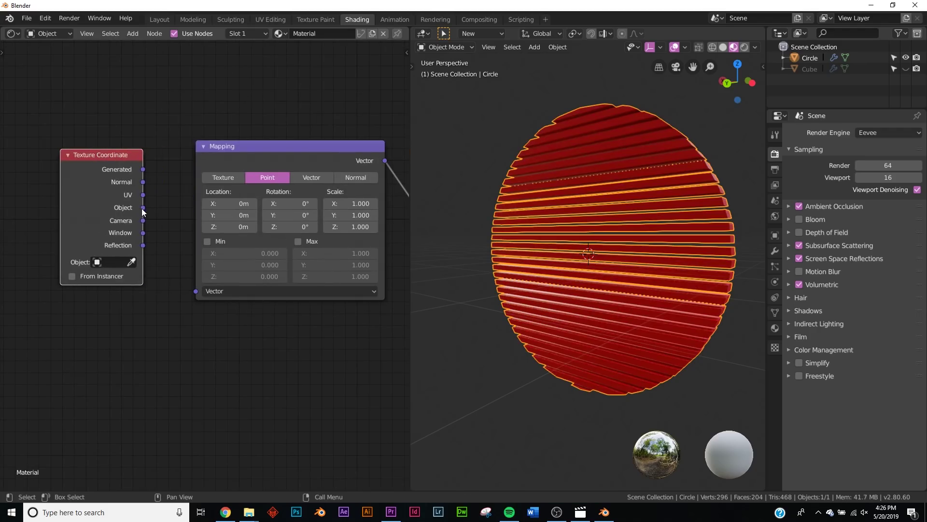
left_click_drag(182, 262, 196, 291)
middle_click_drag(637, 242, 556, 226)
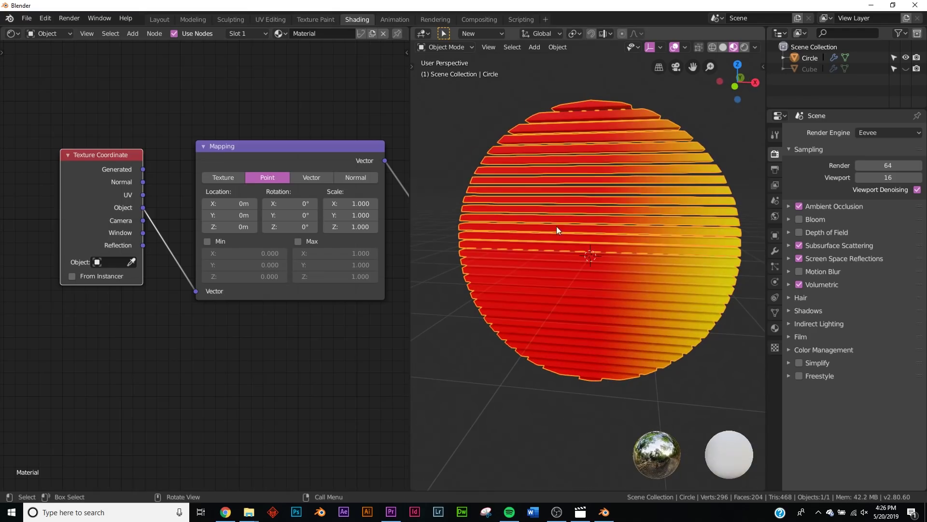
- Set the Mapping node's Z rotation to -85.9° so the gradient runs vertically across the circle
middle_click_drag(335, 197, 212, 193)
scroll(294, 188, "up", 4)
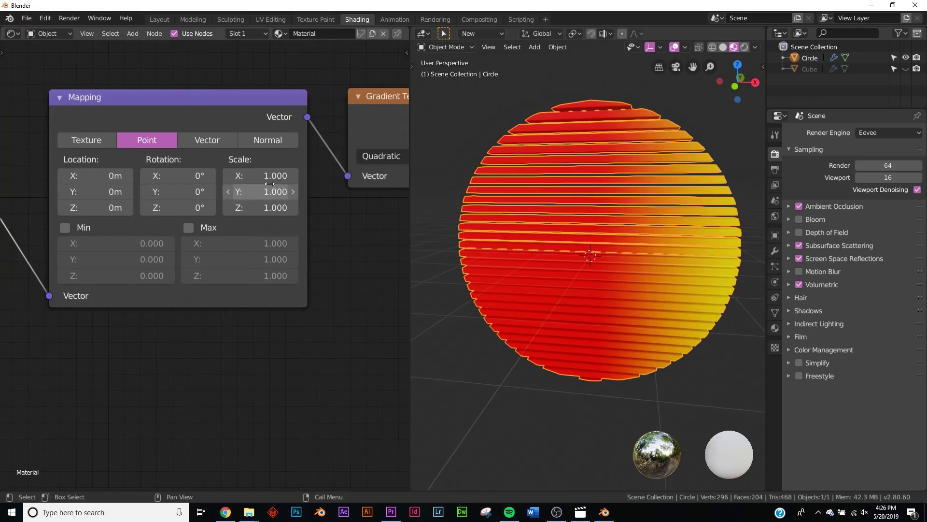
left_click_drag(129, 178, 179, 208)
key("ctrl+z")
key("ctrl+z")
middle_click_drag(587, 224, 620, 222)
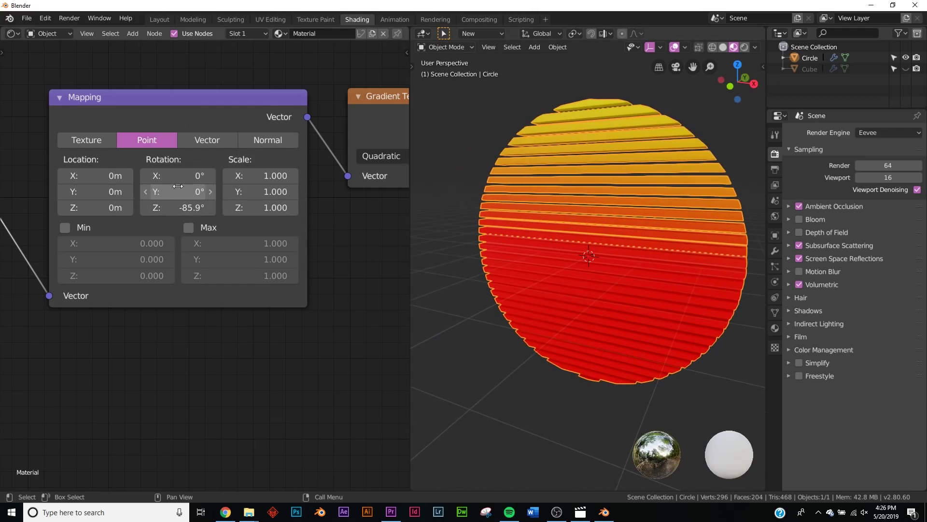
- Undo a trial X scale change and shift the Mapping node's X location to 0.6 m
left_click_drag(261, 176, 268, 176)
key("ctrl+z")
mouse_move(97, 176)
left_mouse_down()
mouse_move(114, 175)
mouse_move(104, 175)
left_mouse_up()
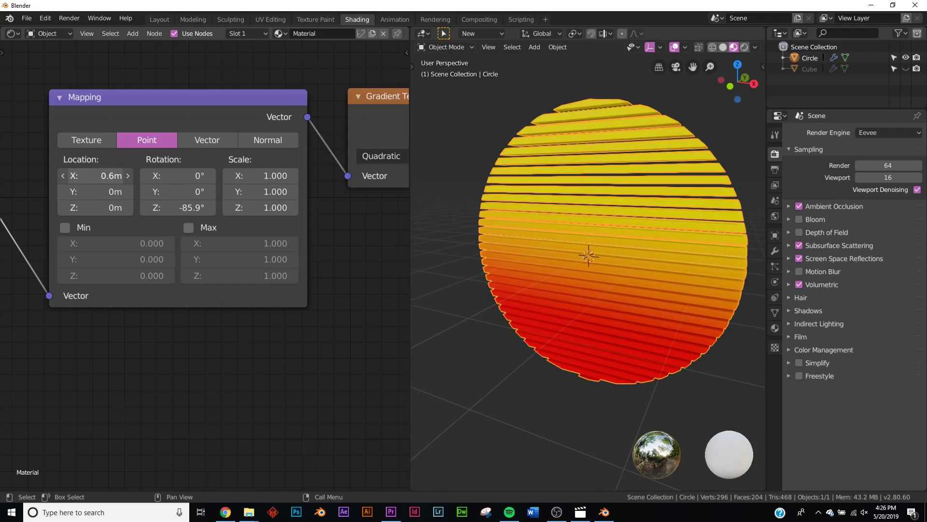
mouse_move(265, 182)
left_mouse_down()
mouse_move(282, 192)
mouse_move(253, 192)
mouse_move(265, 192)
left_mouse_up()
middle_click_drag(683, 218, 709, 210)
middle_click_drag(573, 254, 609, 247)
- Set the ColorRamp interpolation to Constant and move the yellow stop to position 0.811
middle_click_drag(281, 224, 2, 266)
middle_click_drag(286, 194, 26, 249)
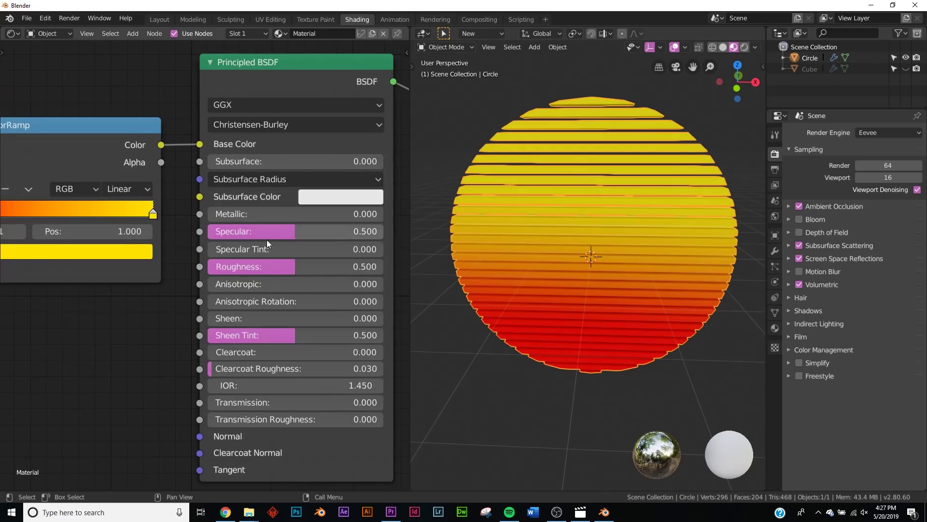
middle_click_drag(168, 246, 318, 230)
left_click(273, 180)
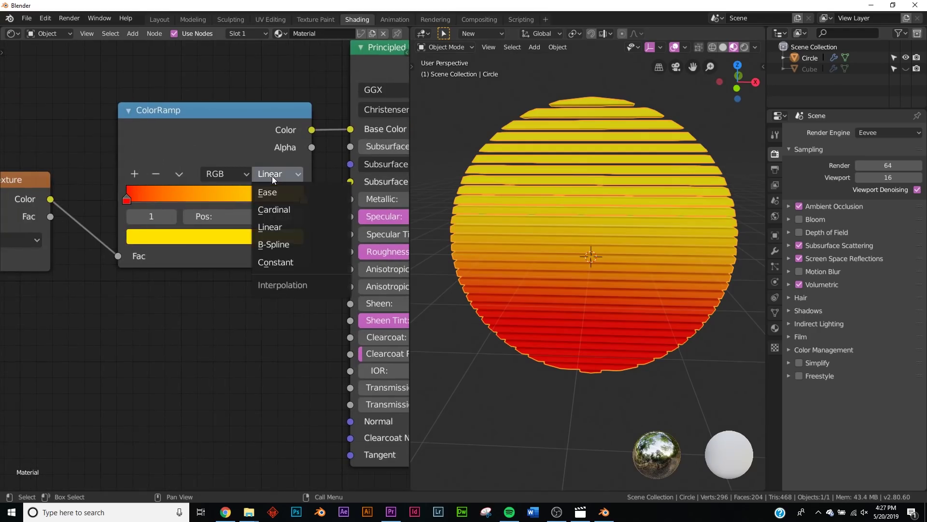
left_click(270, 262)
left_click_drag(308, 191, 271, 205)
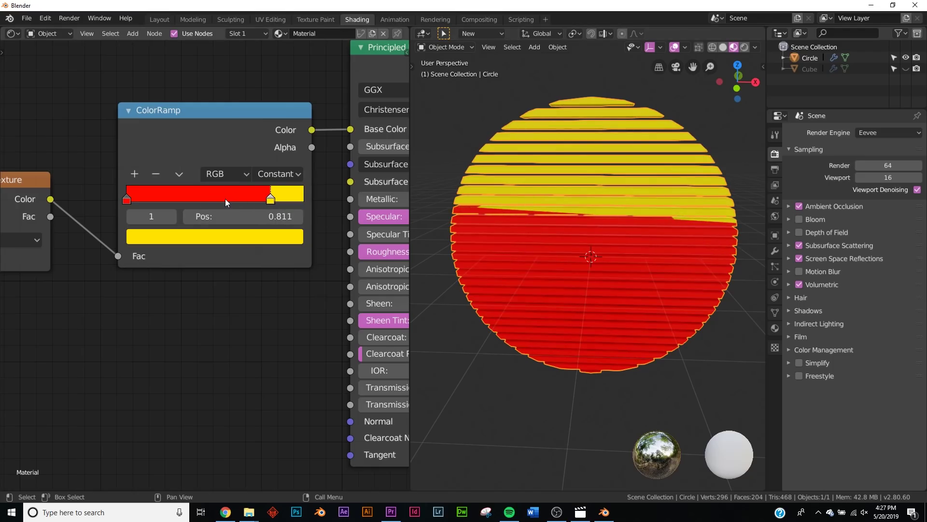
- Add a stop between red and yellow on the ColorRamp and color it orange
left_click(135, 175)
left_click(202, 236)
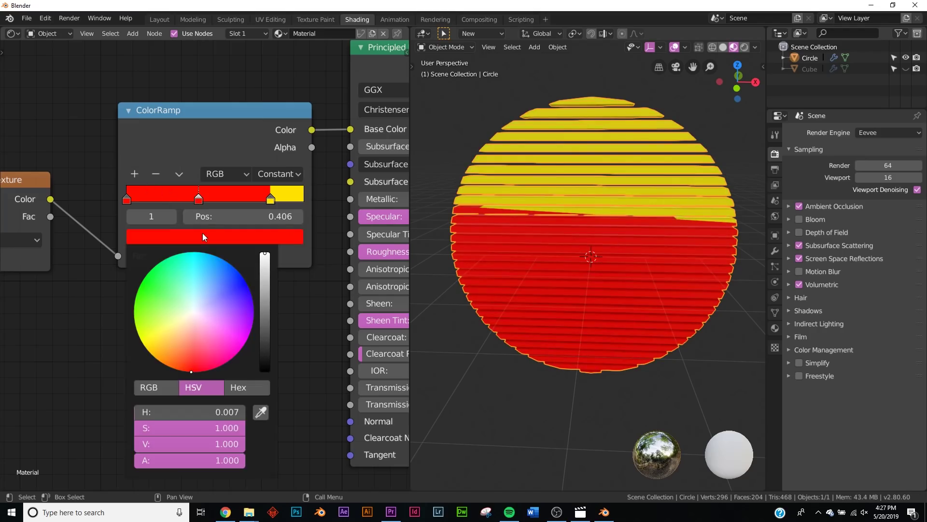
left_click(171, 359)
left_click_drag(171, 360, 166, 366)
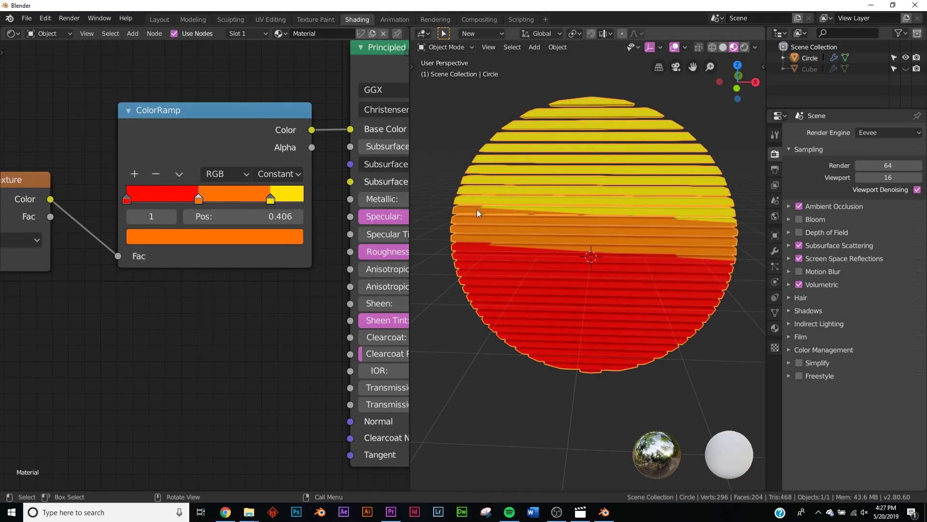
- Move the yellow stop nearer the ramp's end and the orange stop close to the red one
left_click(221, 241)
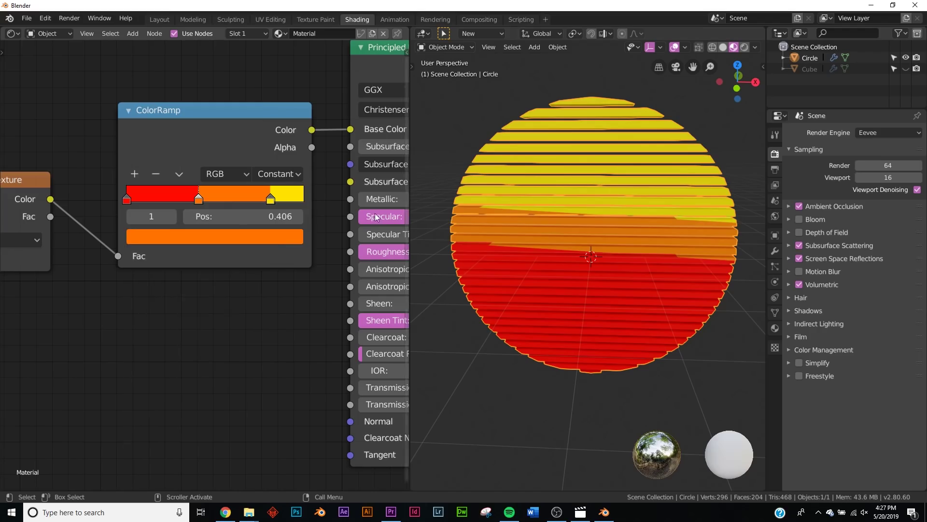
left_click_drag(272, 200, 291, 200)
left_click_drag(194, 198, 144, 198)
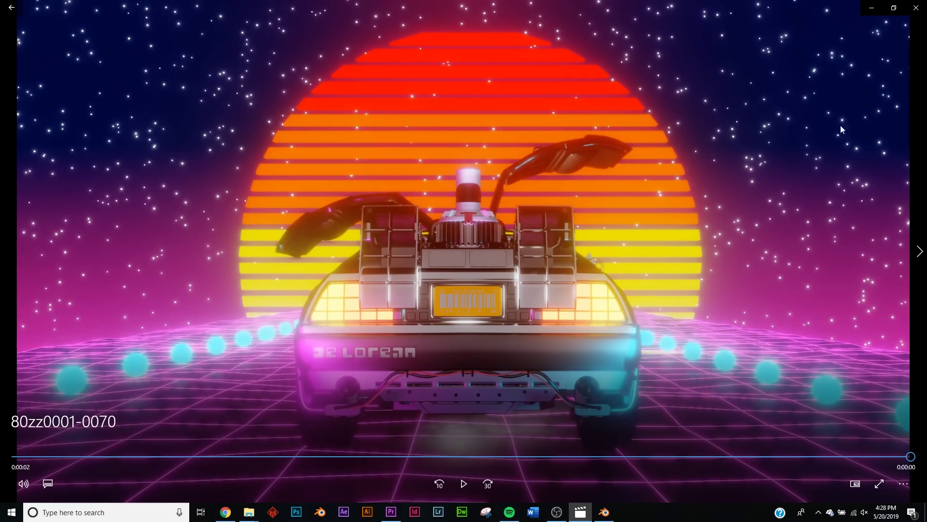
- Switch from the reference video to the empty Blender scene, add a plane and scale it up about 4.24 times
left_click(871, 8)
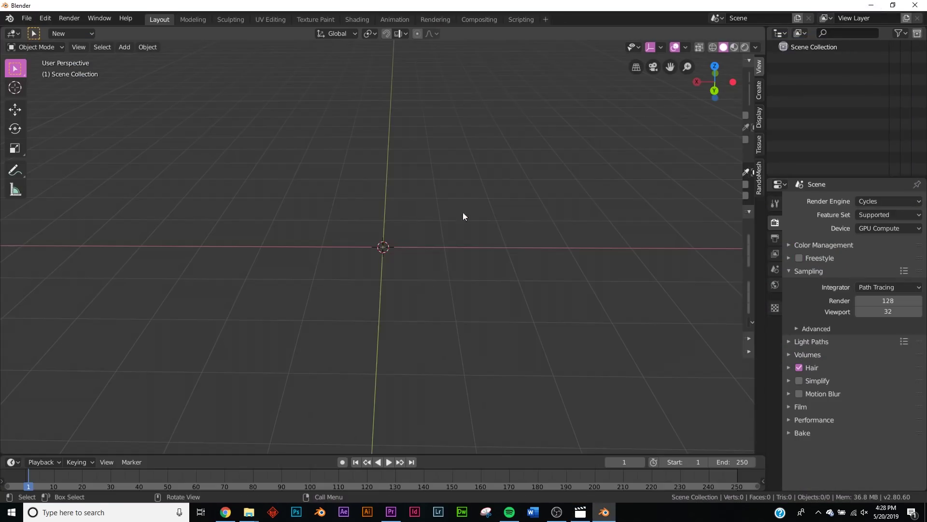
key("shift+a")
mouse_move(398, 193)
left_click(446, 192)
key("s")
left_click(634, 229)
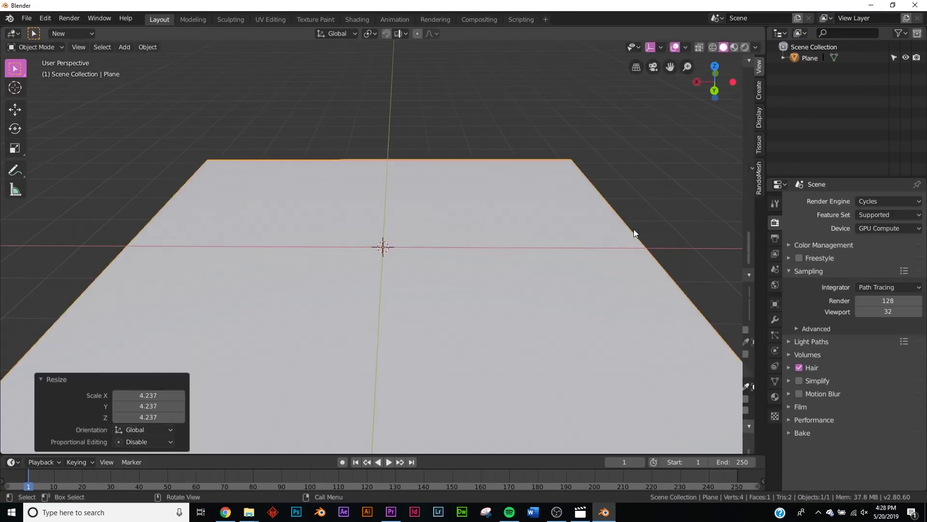
- Add an ico sphere with 2 subdivisions and a 1 m radius to the scene
key("shift+a")
mouse_move(592, 239)
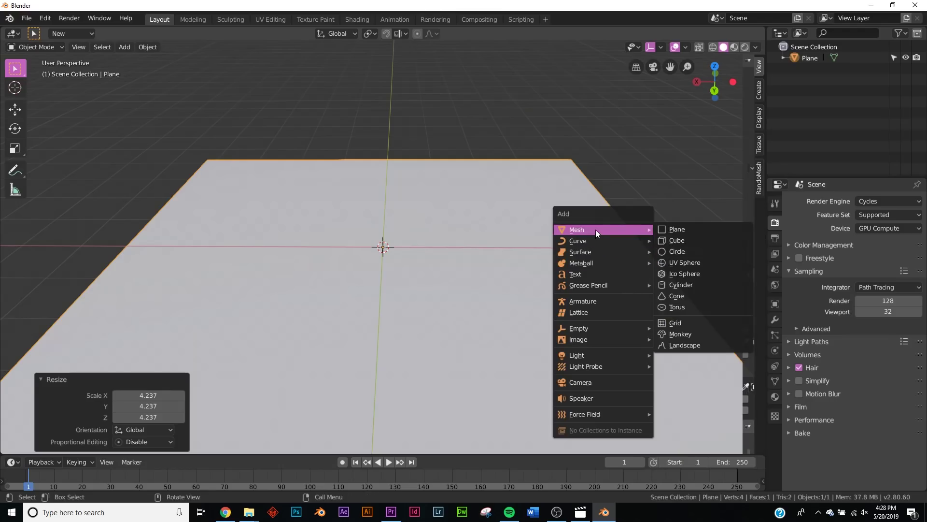
left_click(680, 271)
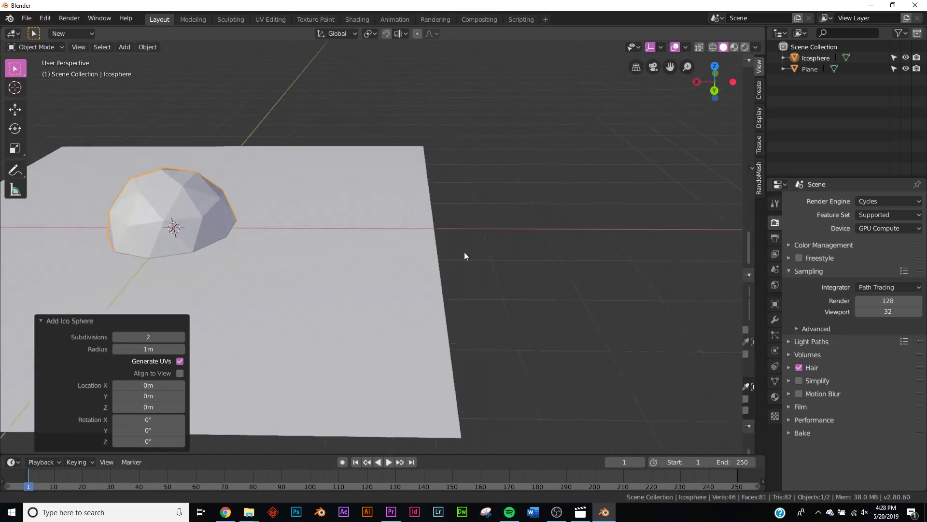
- Subdivide the ico sphere's mesh once with smoothness 1 and move the sphere along X clear of the plane
key("Tab")
right_click(239, 175)
left_click(215, 194)
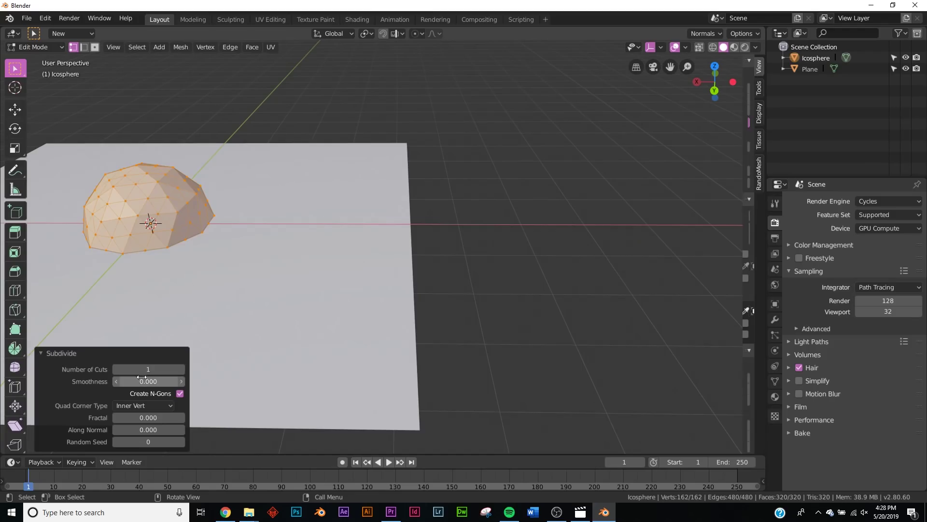
left_click_drag(141, 380, 186, 380)
key("Tab")
left_click(20, 110)
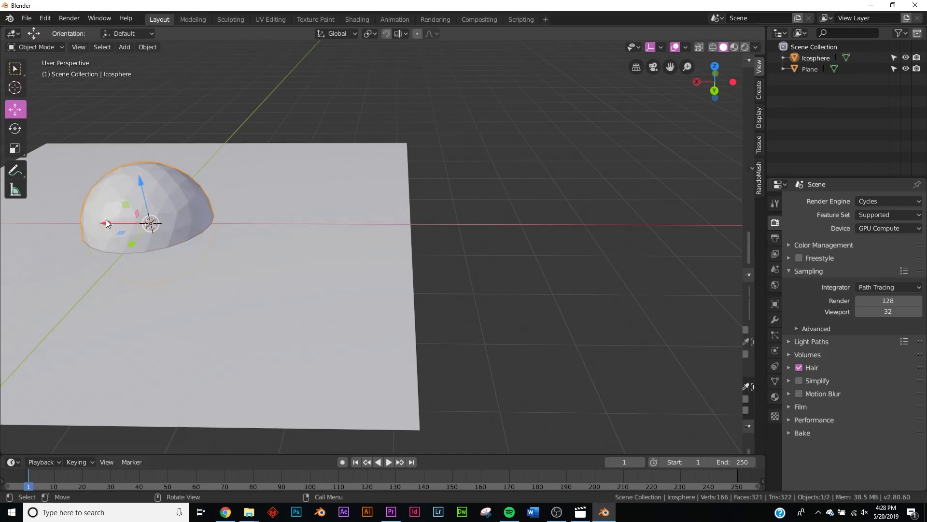
left_click_drag(106, 222, 560, 225)
- Subdivide the plane's mesh into a dense grid
left_click(330, 227)
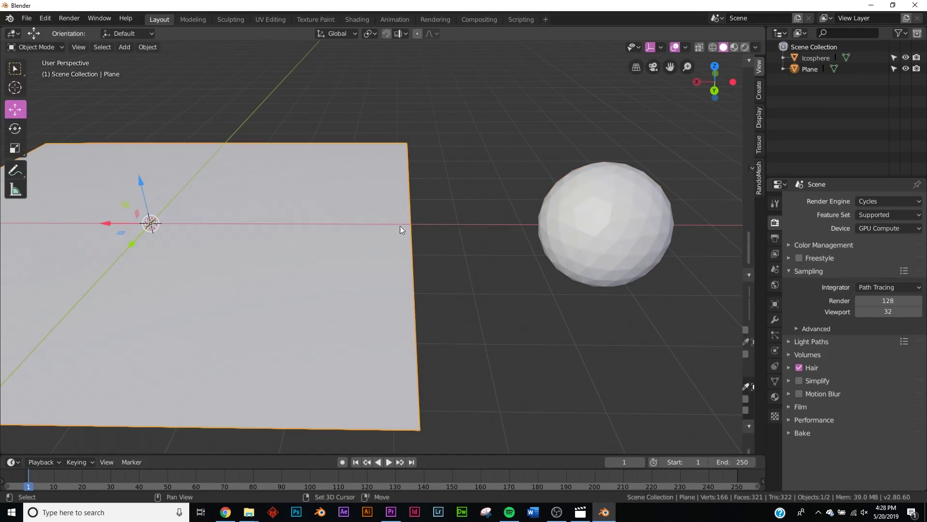
key("Tab")
right_click(442, 211)
left_click(442, 205)
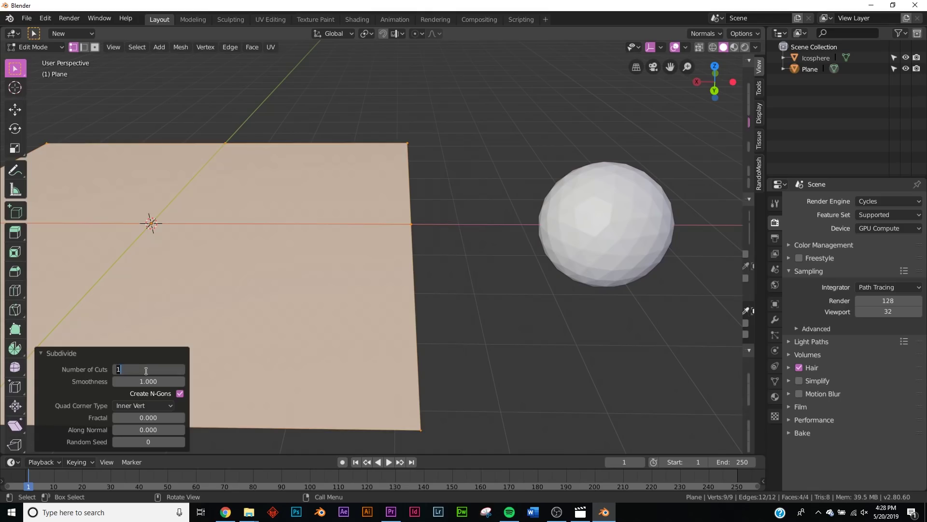
key("Return")
key("Tab")
- Add a particle system of the Hair type to the plane
middle_click_drag(364, 260, 519, 243, "shift")
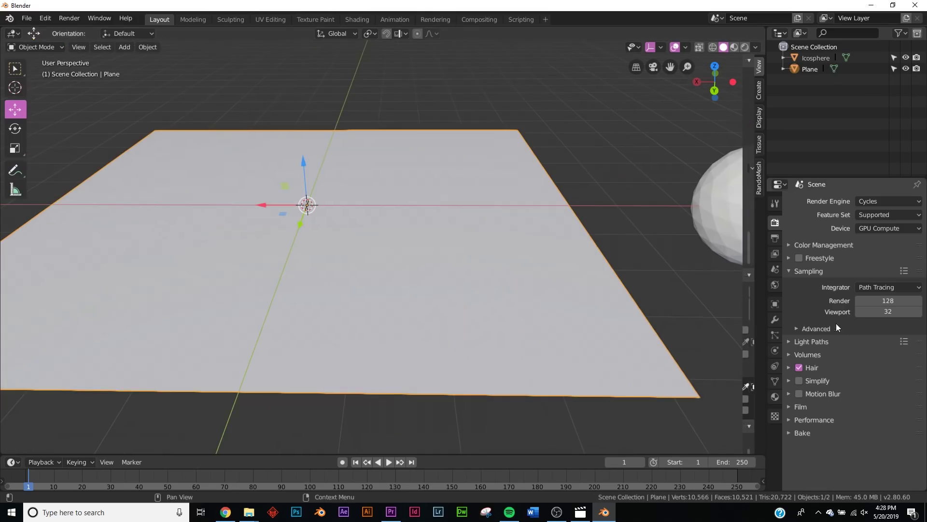
left_click(776, 334)
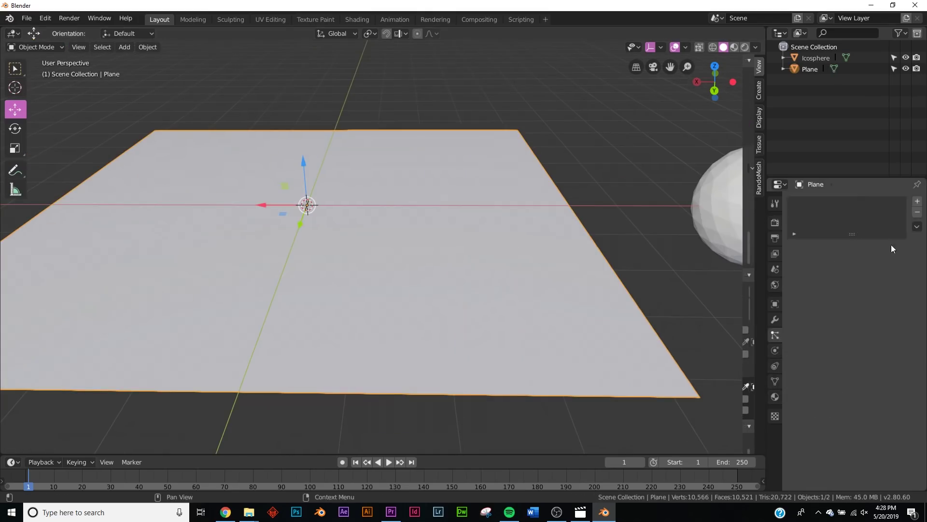
left_click(917, 202)
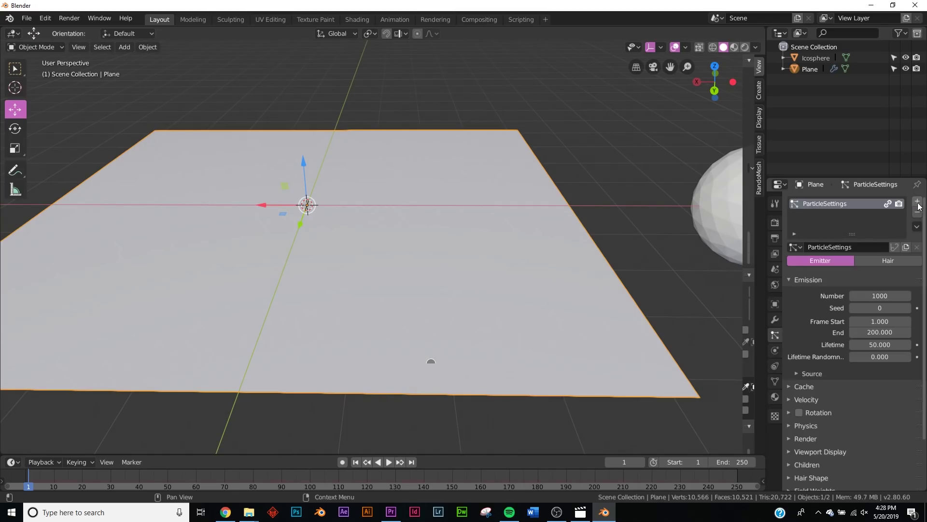
left_click(875, 261)
- Render the plane's hair particles as Object, using the Icosphere as the instance object
left_click(806, 386)
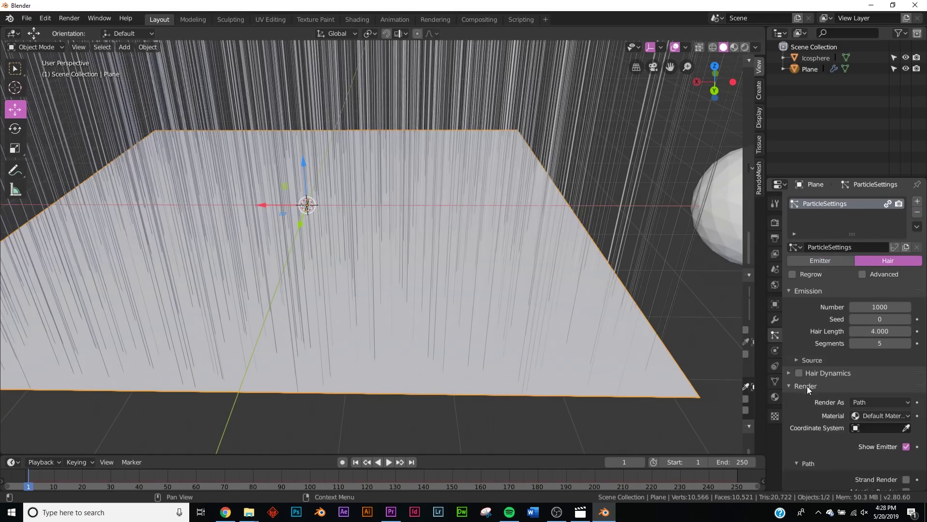
scroll(831, 377, "down", 5)
left_click(874, 307)
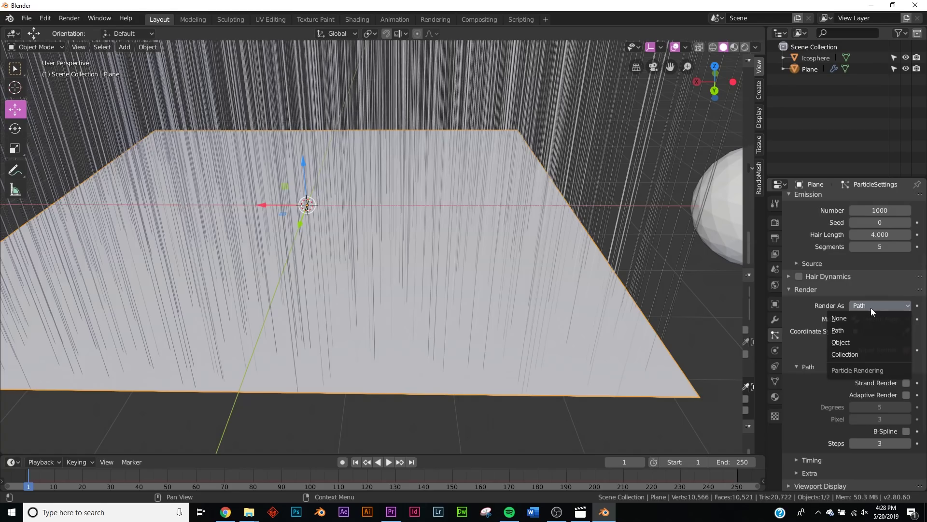
left_click(850, 334)
left_click(866, 381)
left_click(813, 269)
- Set the plane's particle scale randomness to 1.000 and the particle scale to 0.010
middle_click_drag(534, 247, 404, 303)
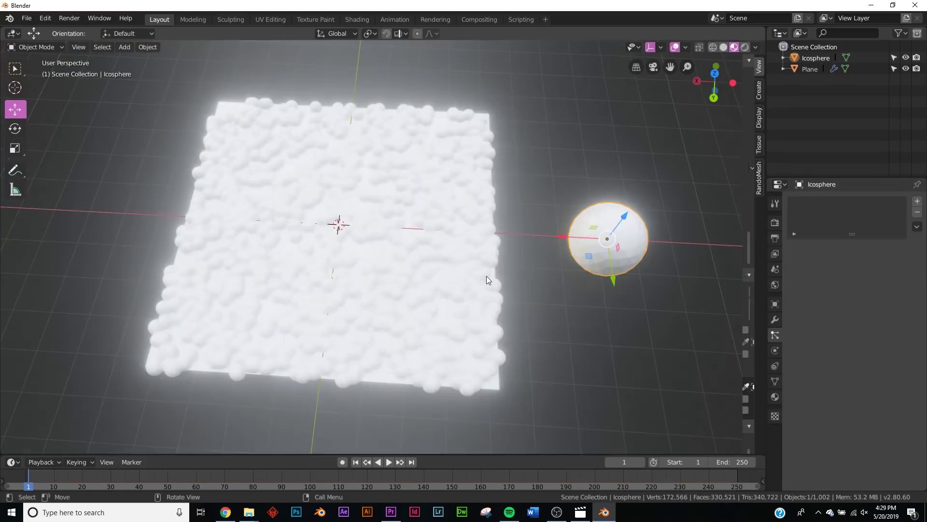
middle_click_drag(486, 275, 390, 262)
scroll(391, 262, "up", 5)
left_click(390, 265)
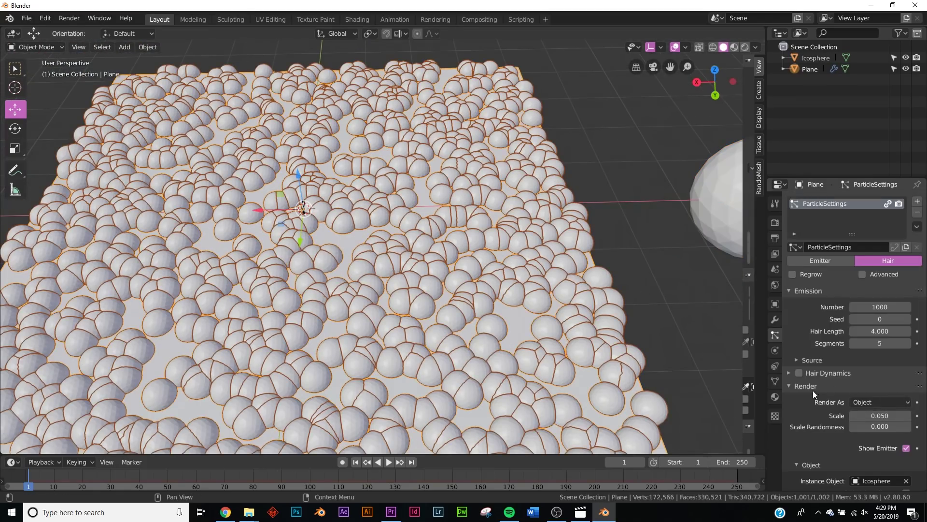
left_click_drag(880, 426, 903, 426)
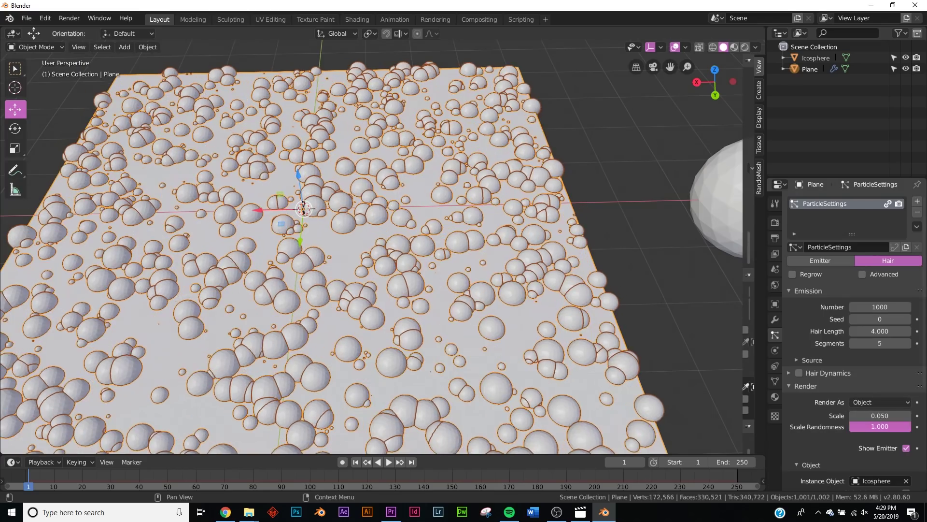
left_click(855, 415)
left_click(855, 416)
left_click(855, 415)
left_click(855, 415)
middle_click_drag(498, 307, 491, 353)
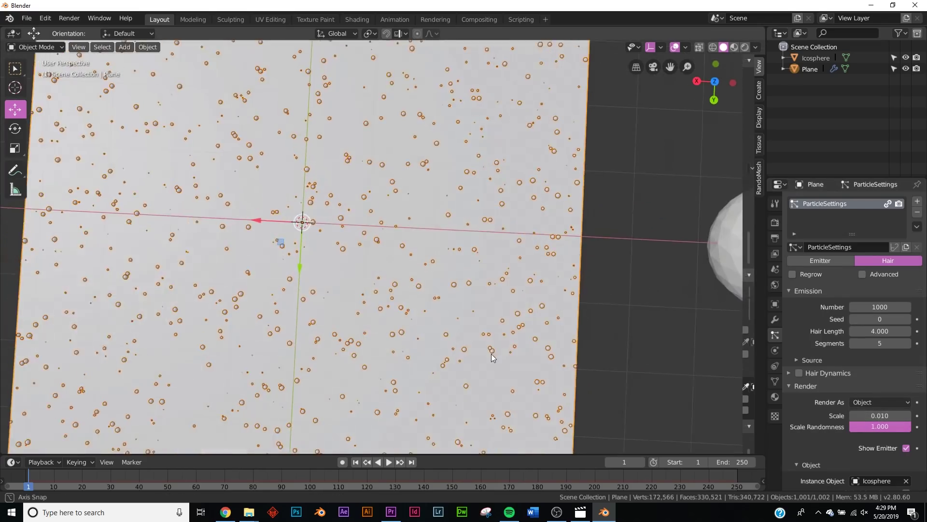
- Give the ico sphere a new material with an Emission surface at strength 10
left_click(643, 235)
scroll(451, 253, "up", 1)
middle_click_drag(587, 254, 276, 234, "shift")
left_click(575, 217)
left_click(918, 201)
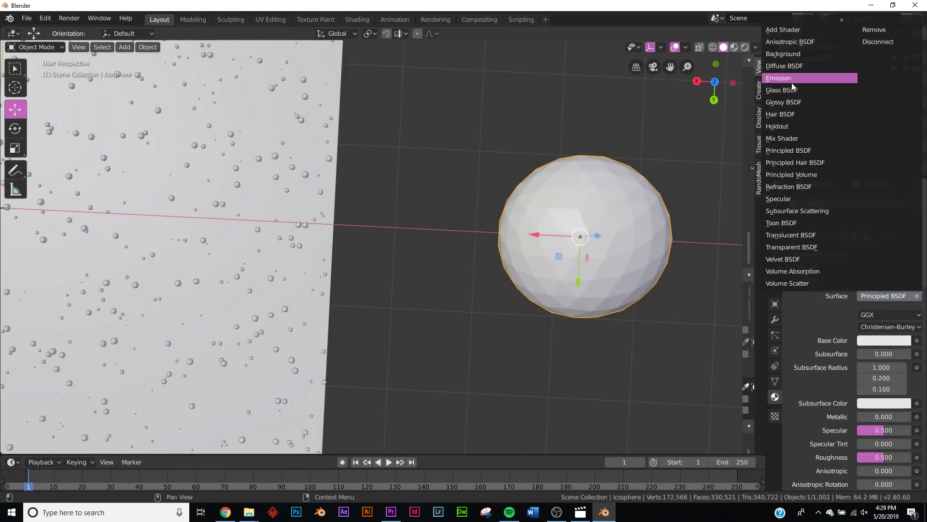
left_click(816, 89)
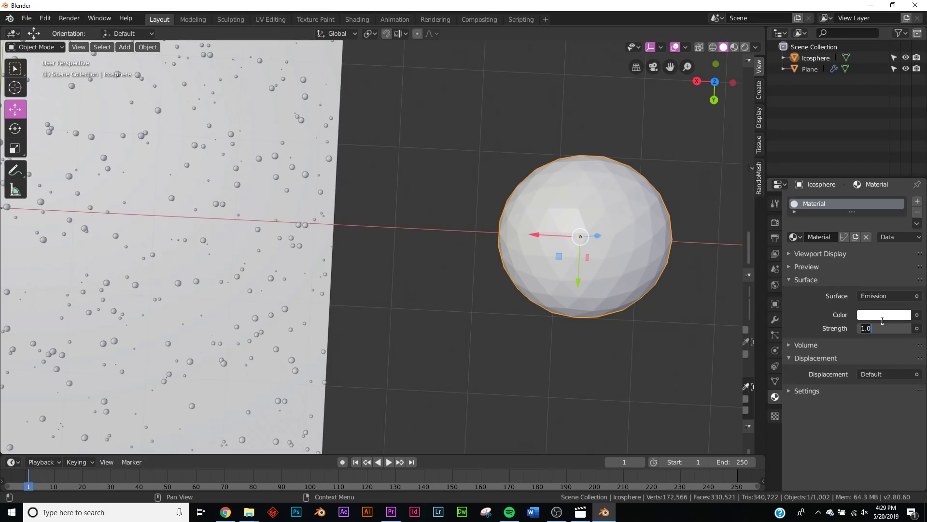
- Preview the glowing particles in rendered shading with the Eevee engine and return to solid shading
key("z")
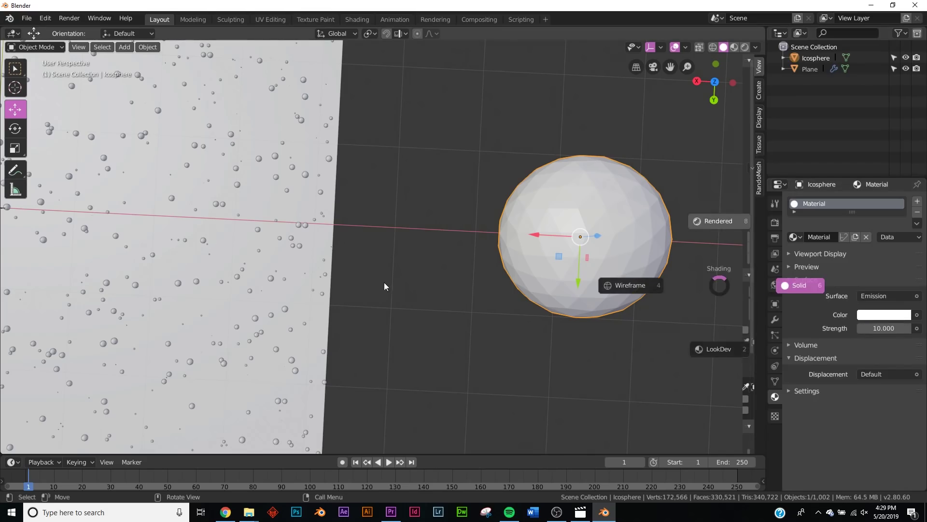
left_click(715, 220)
middle_click_drag(369, 277, 600, 233, "shift")
key("z")
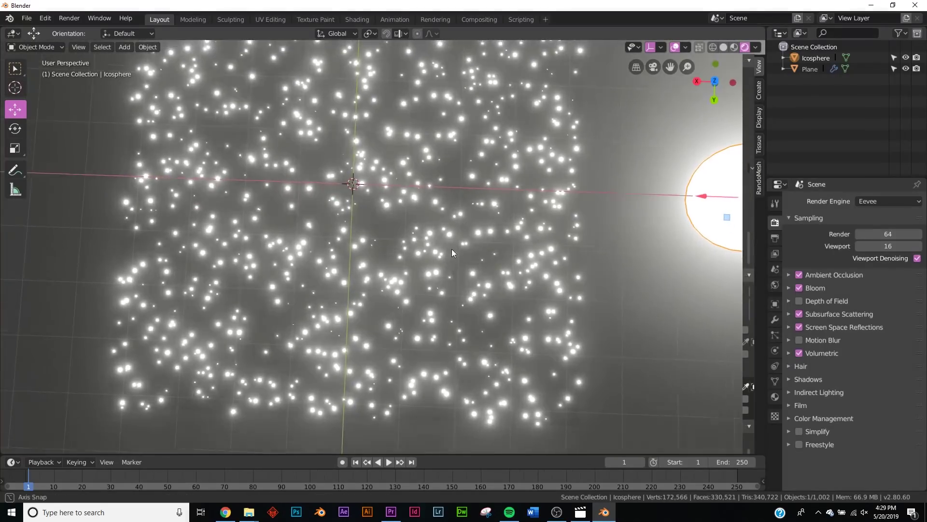
middle_click_drag(452, 250, 451, 242)
key("z")
left_click(491, 296)
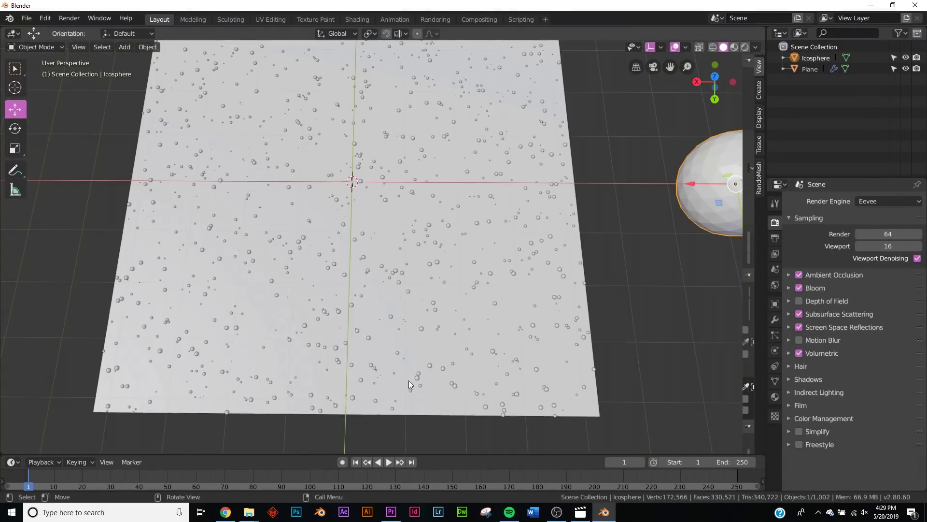
- Switch from the reference video to an empty Blender scene, add a plane and scale it by 8
left_click(582, 514)
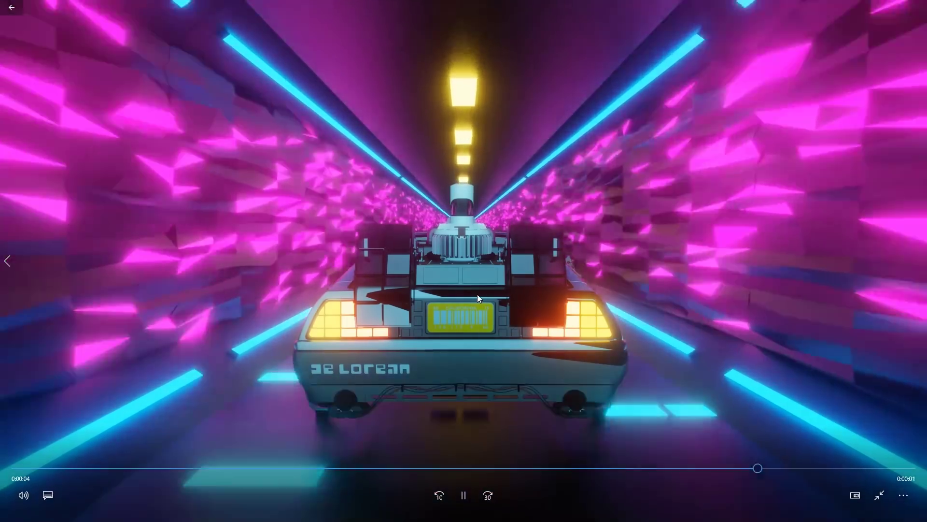
double_click(477, 295)
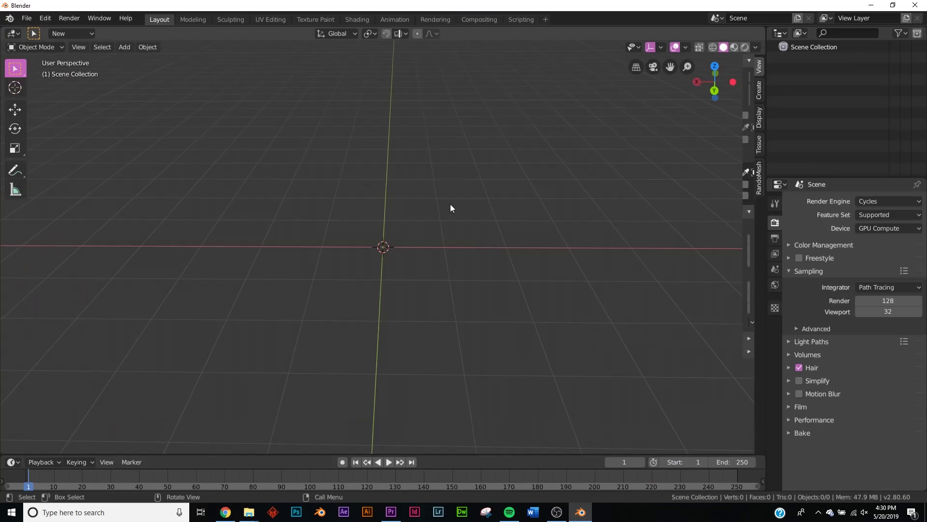
key("shift+a")
mouse_move(450, 204)
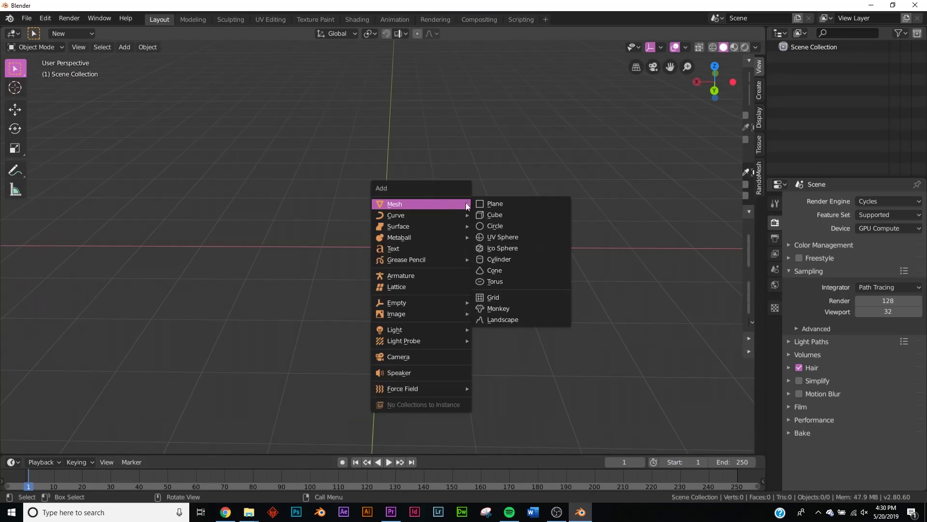
left_click(492, 202)
key("s")
key("8")
key("Return")
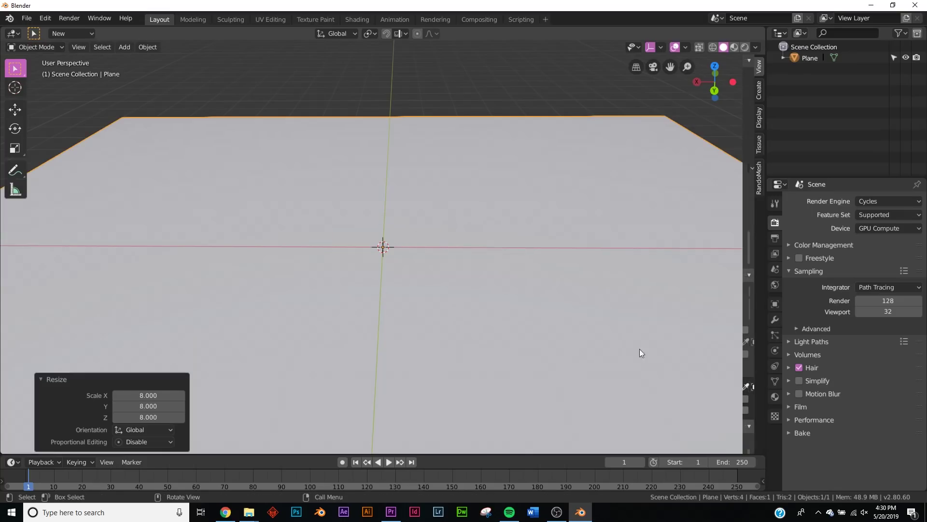
- Set the plane's viewport display to Wire in its object properties
left_click(775, 304)
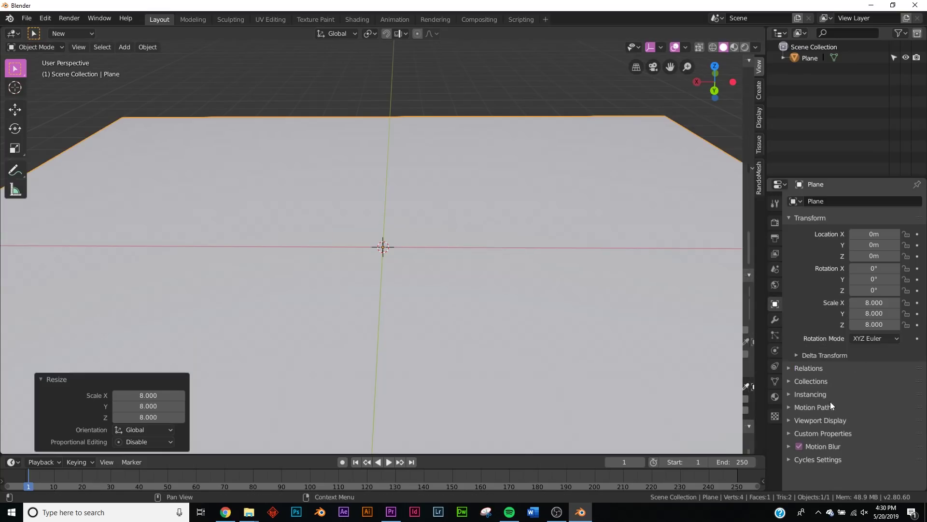
left_click(820, 423)
left_click(821, 423)
left_click(824, 393)
left_click(824, 393)
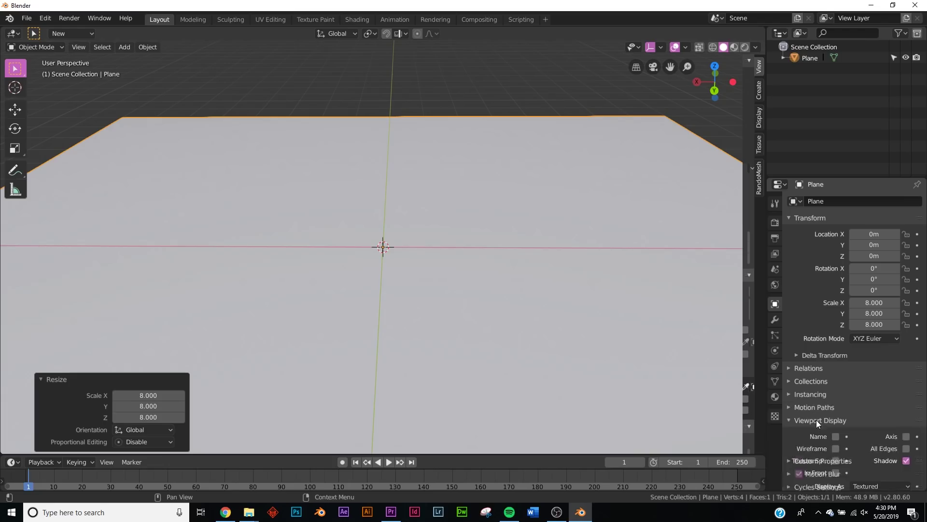
left_click(816, 420)
scroll(850, 425, "down", 3)
left_click(871, 418)
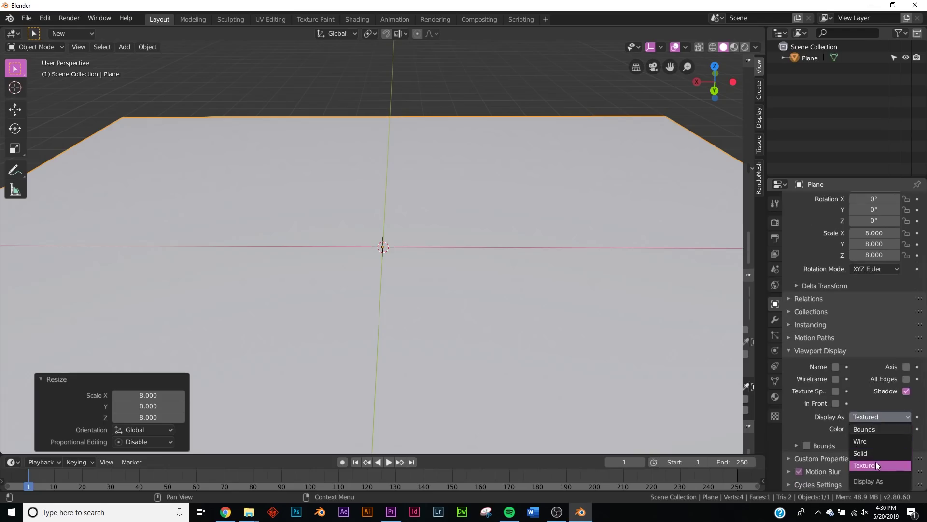
left_click(876, 465)
left_click(880, 417)
left_click(859, 440)
- Add a cube at the origin and scale it by 2
middle_click_drag(628, 357, 451, 222)
key("shift+a")
mouse_move(456, 224)
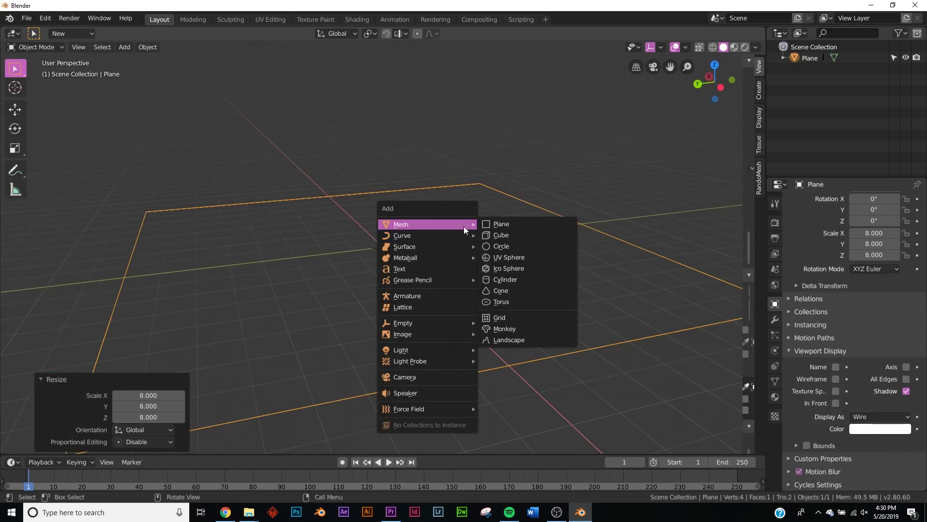
left_click(500, 237)
type("s2")
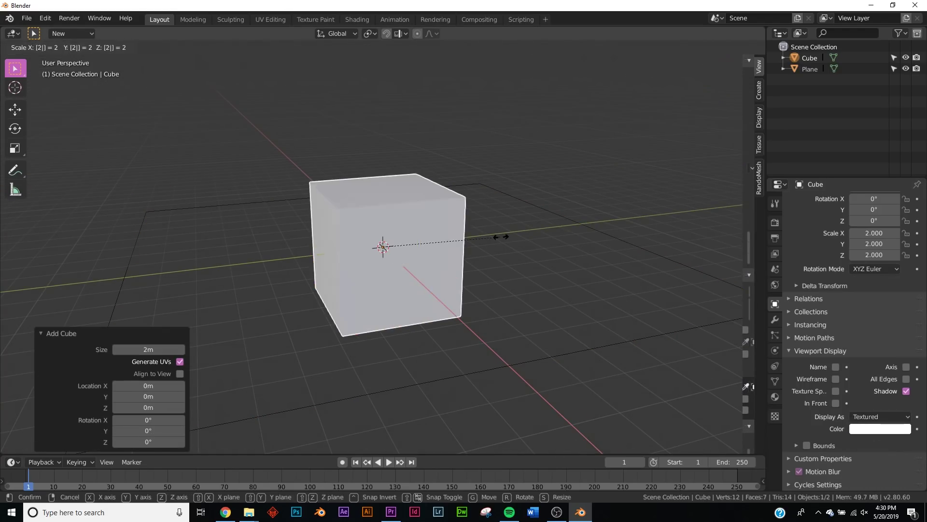
key("Return")
- Lengthen the cube by moving its positive-Y end face 6 m outward along Y
key("Tab")
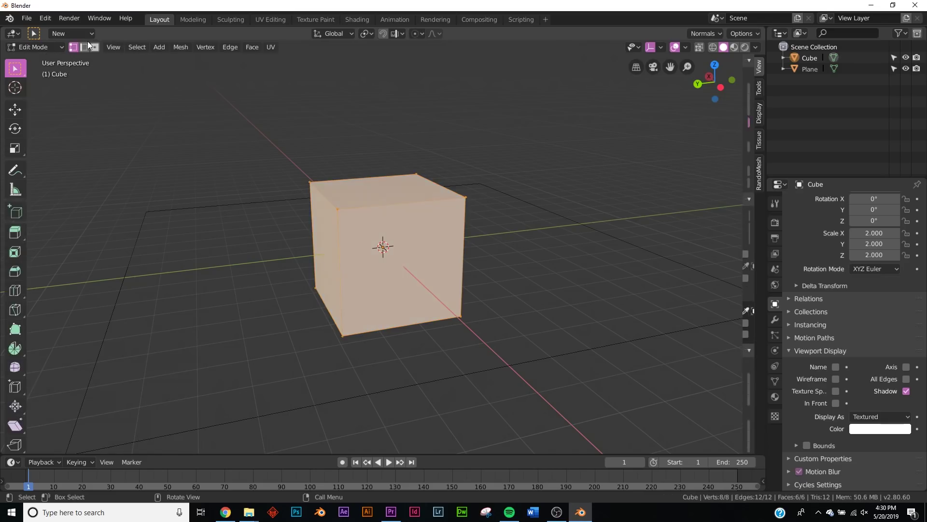
left_click(319, 240)
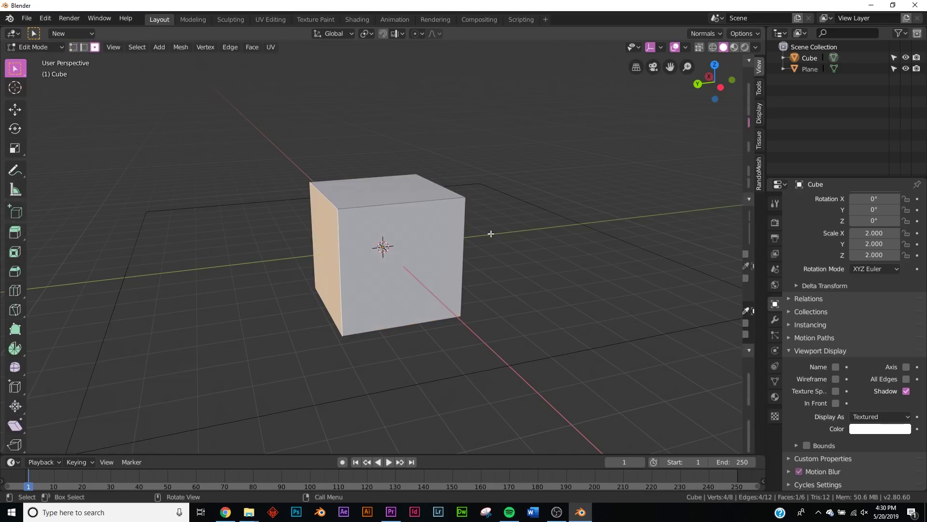
left_click(15, 109)
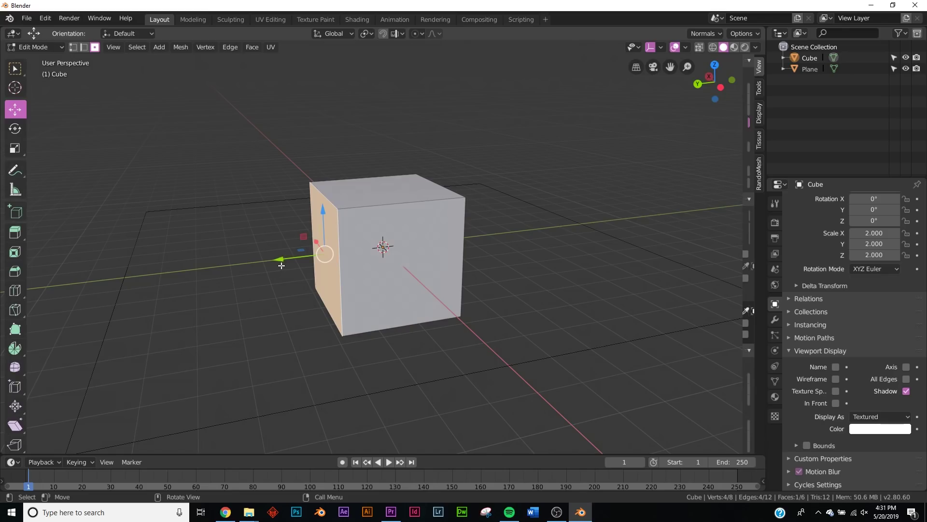
left_click_drag(280, 260, 85, 290)
- Move the opposite end face outward along Y by the same distance to form a symmetric long box
middle_click_drag(477, 296, 390, 288)
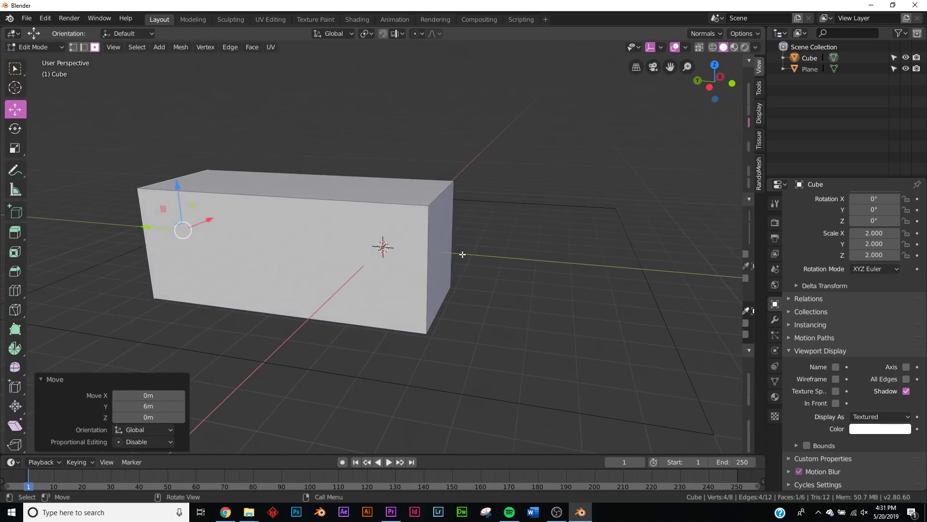
left_click(444, 252)
left_click_drag(397, 247, 574, 257, "ctrl")
- Delete both end faces of the long box to leave an open tunnel and return to Object Mode
middle_click_drag(574, 257, 293, 288)
left_click(167, 273, "shift")
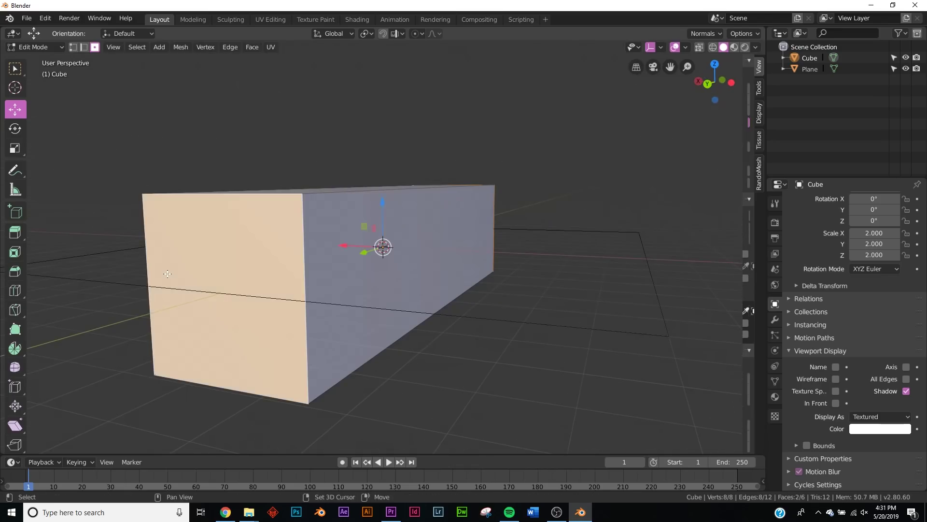
key("x")
left_click(181, 293)
key("Tab")
middle_click_drag(189, 288, 341, 268)
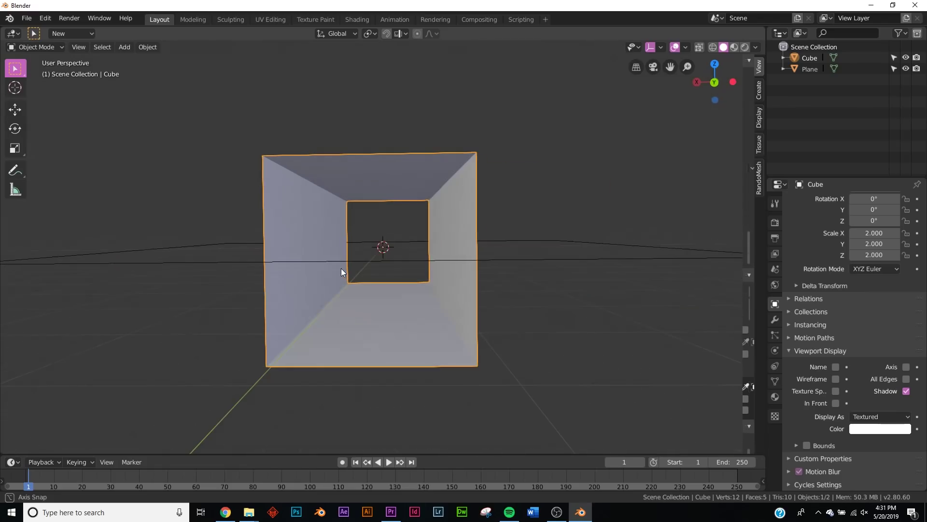
- Raise the tunnel 2 m along Z and widen it to an X scale of 2.960
left_click(17, 112)
left_click_drag(382, 204, 381, 145, "ctrl")
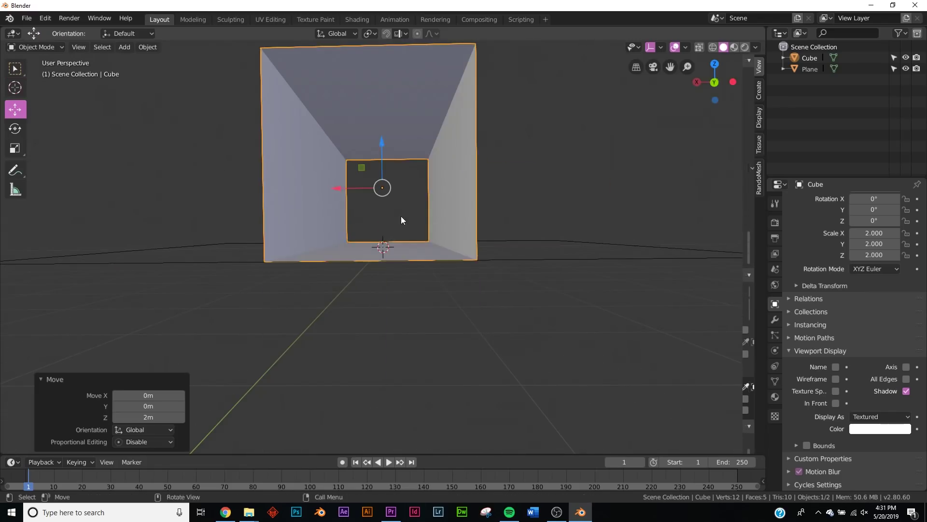
middle_click_drag(401, 216, 398, 260)
middle_click_drag(413, 245, 416, 238)
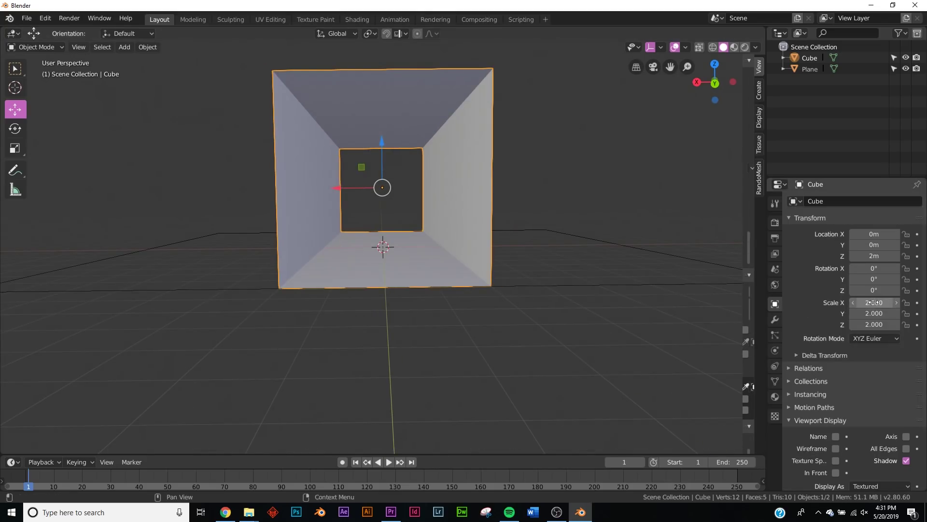
mouse_move(874, 302)
left_mouse_down()
mouse_move(903, 302)
mouse_move(891, 302)
left_mouse_up()
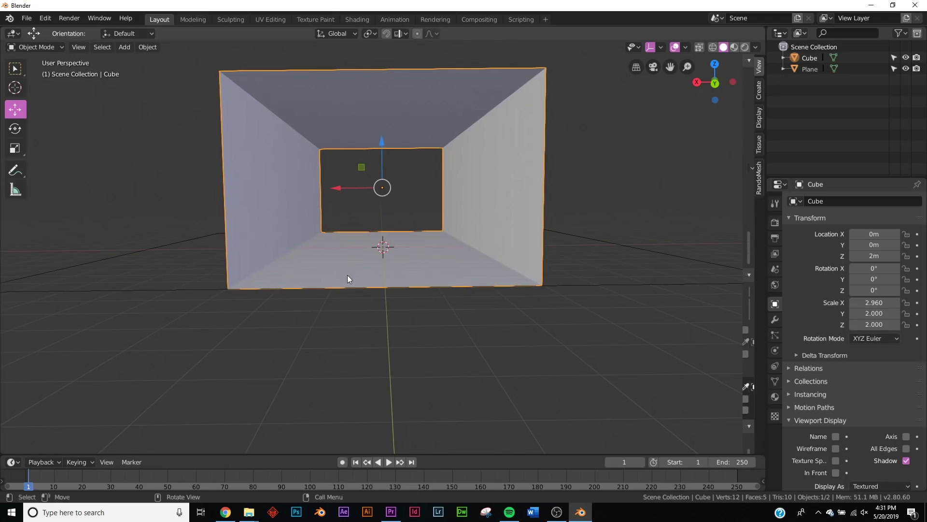
middle_click_drag(347, 275, 353, 283)
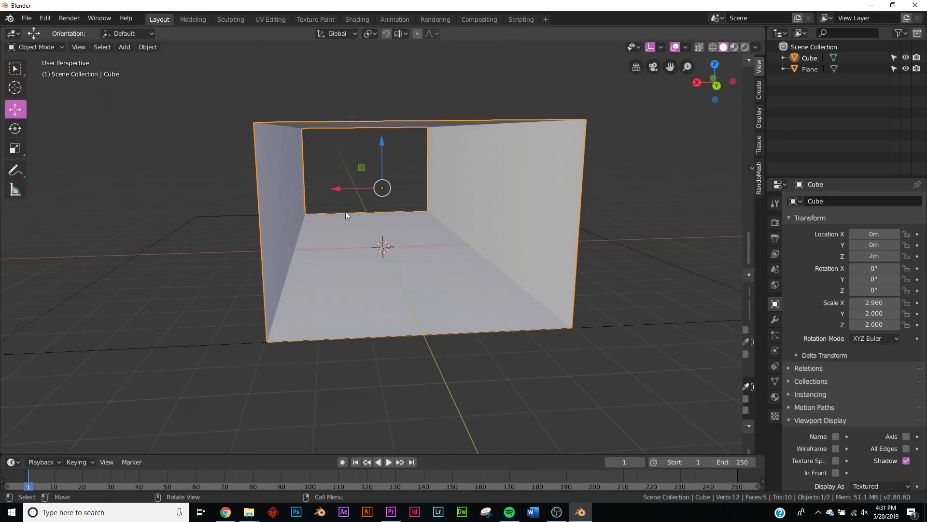
- Bevel the tunnel's four lengthwise corner edges with one segment to give it an octagonal cross-section
key("Tab")
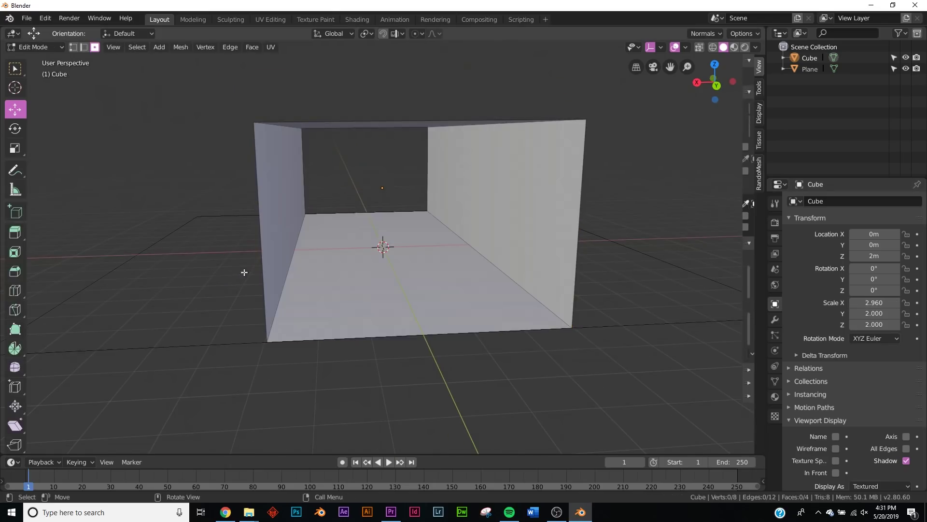
key("a")
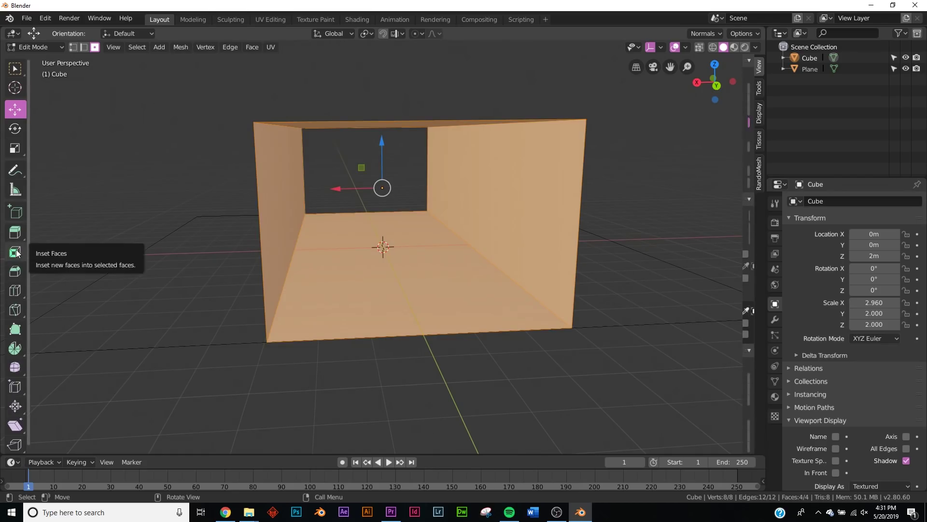
left_click(15, 271)
left_click_drag(603, 221, 617, 234)
key("Tab")
middle_click_drag(616, 234, 416, 317)
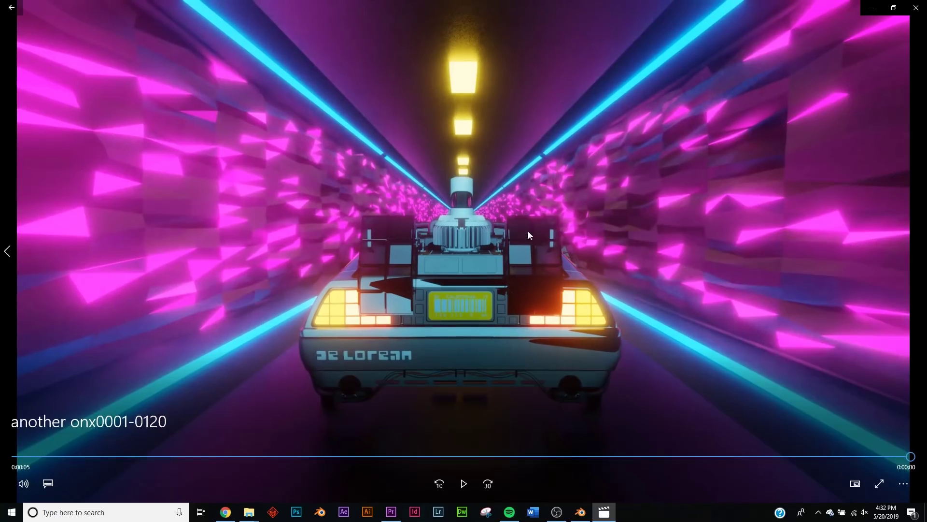
- Return from the reference video to Blender and subdivide the two vertical side walls of the tunnel
left_click(867, 9)
left_click(216, 237)
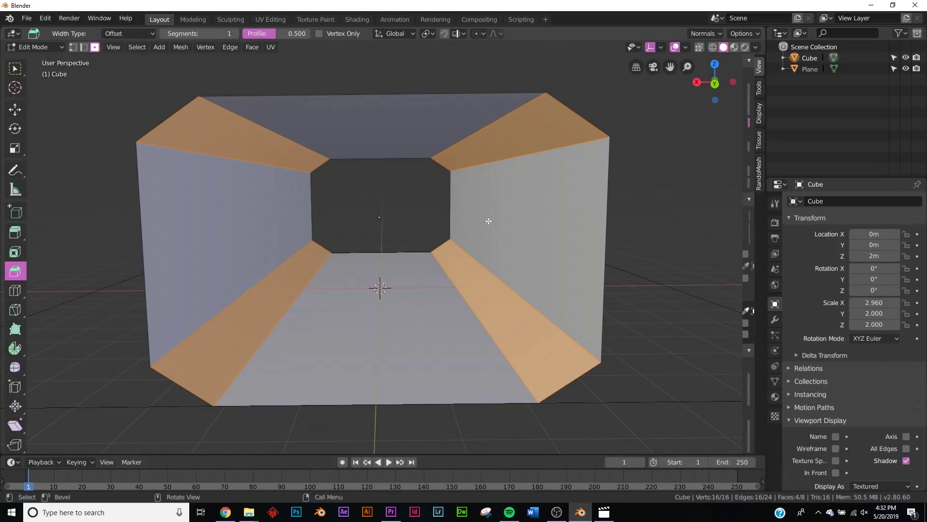
left_click(537, 212)
left_click(233, 205, "shift")
right_click(406, 199)
left_click(407, 199)
- Set the side walls' subdivision to 15 cuts with a fractal value of 0.100 and return to Object Mode
left_click_drag(140, 370, 198, 370)
left_click_drag(147, 417, 165, 417)
left_click(146, 367)
type("15")
key("Return")
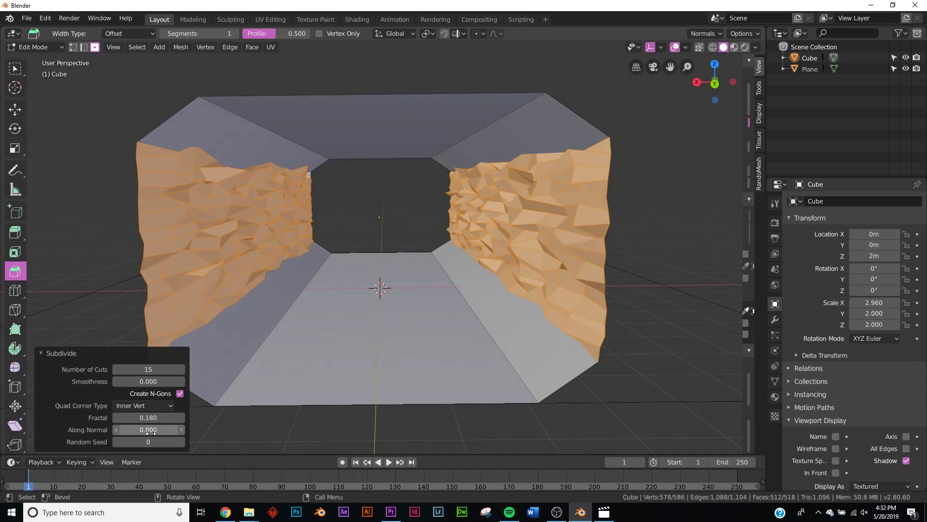
left_click_drag(156, 422, 148, 422)
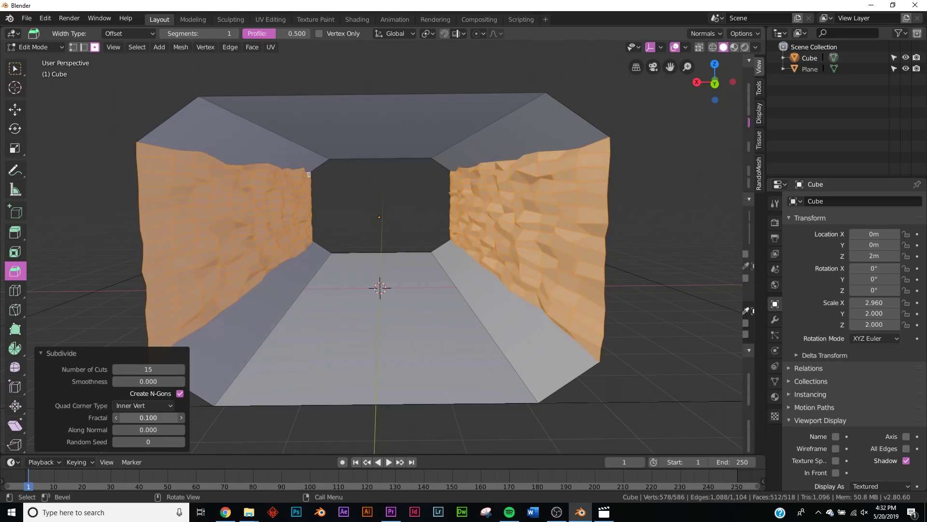
key("Tab")
middle_click_drag(313, 238, 451, 230)
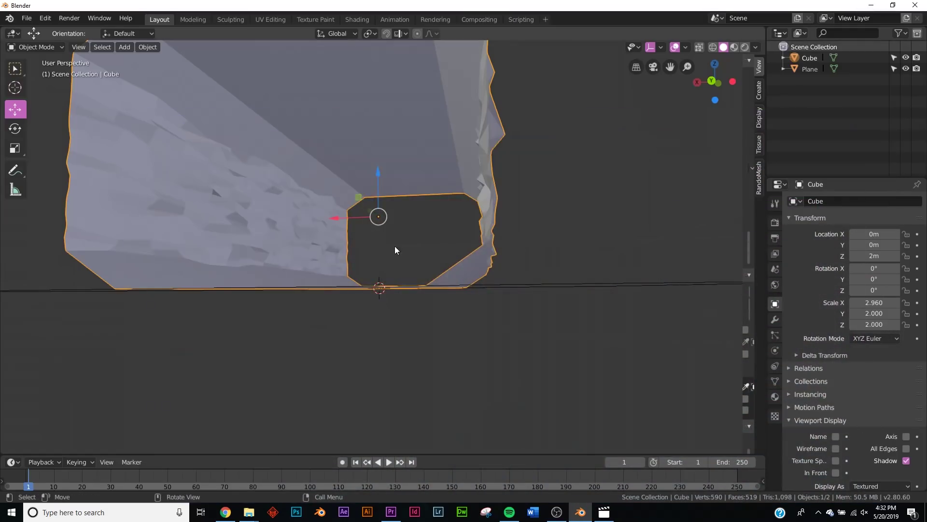
middle_click_drag(395, 245, 465, 202)
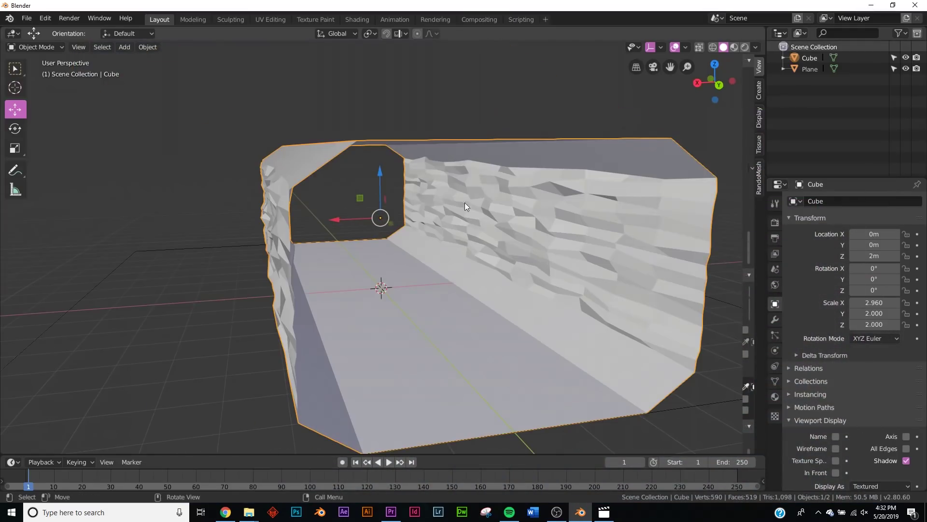
- Switch to the Shading workspace and change the render engine to Eevee
left_click(358, 20)
mouse_move(473, 153)
middle_mouse_down()
mouse_move(512, 242)
mouse_move(592, 256)
mouse_move(607, 254)
mouse_move(602, 245)
middle_mouse_up()
scroll(608, 254, "down", 6)
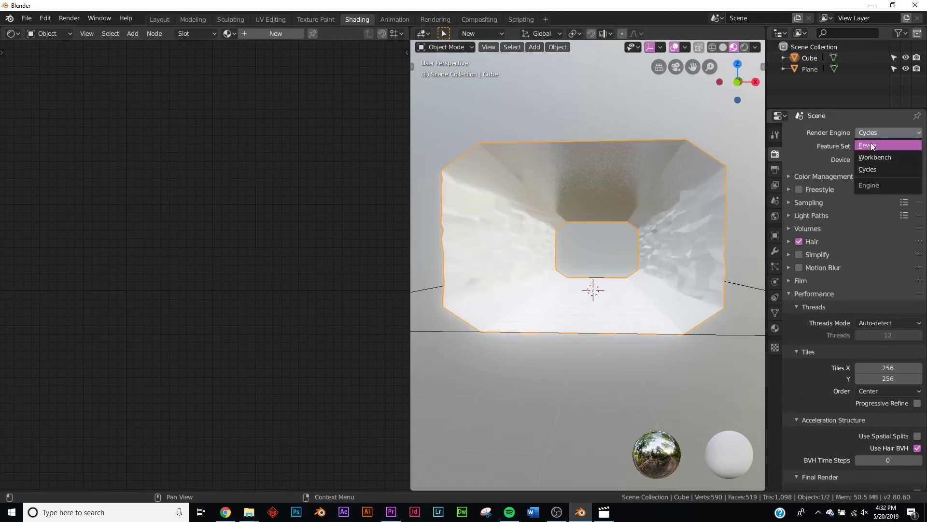
left_click(871, 144)
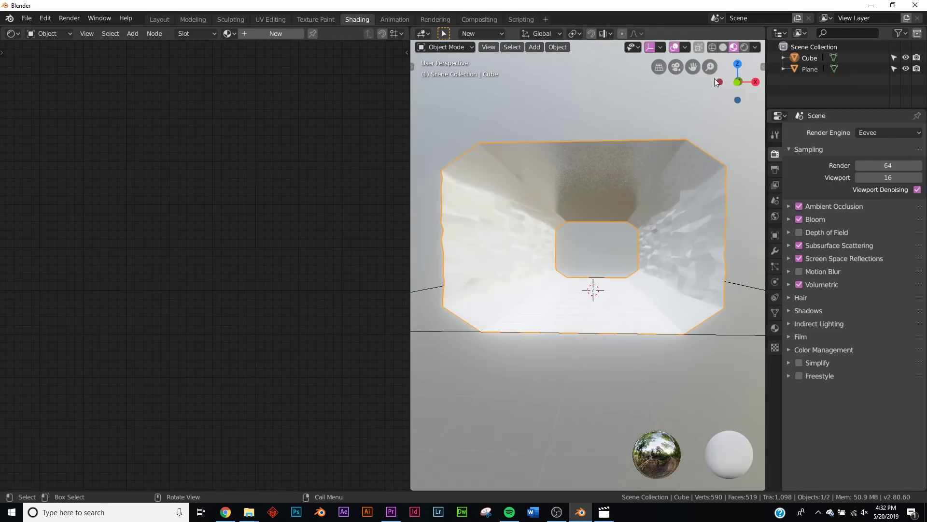
- Lower the visibility of the environment background in the viewport's material preview
left_click(756, 47)
left_click_drag(792, 176, 690, 176)
middle_click_drag(589, 271, 590, 274)
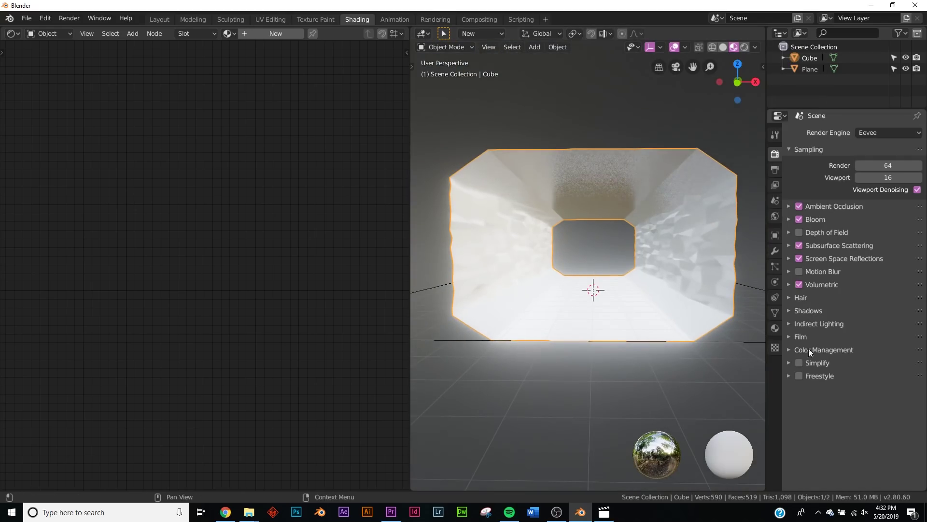
- Create a new material for the tunnel and set its Metallic value to 1.000
left_click(777, 247)
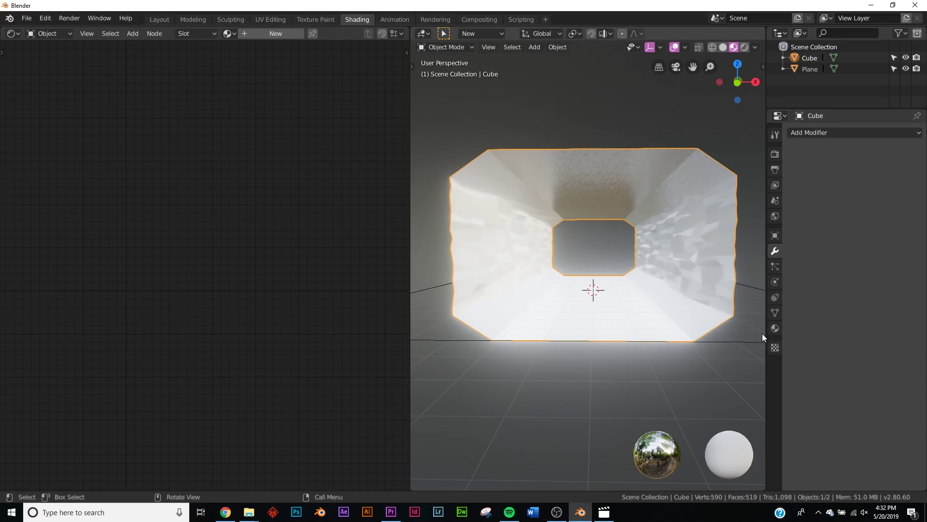
left_click(775, 329)
left_click(857, 177)
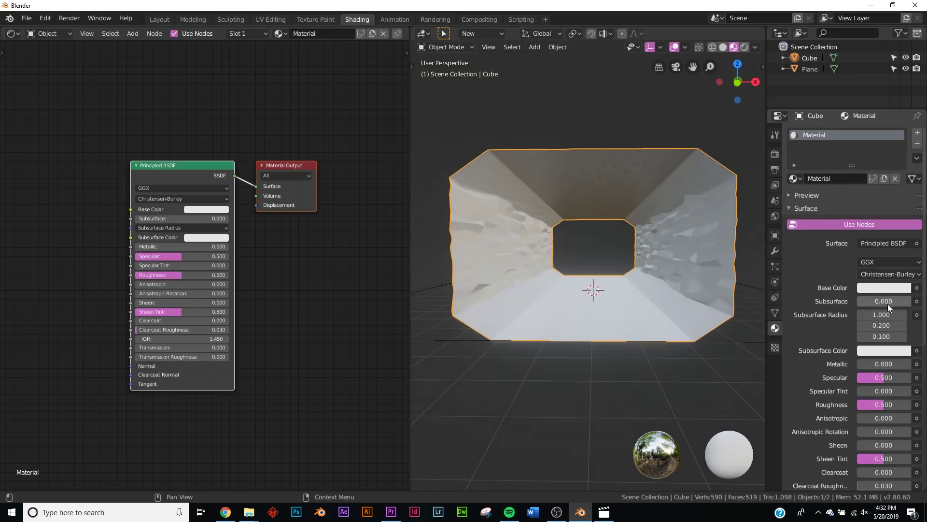
left_click_drag(874, 363, 913, 364)
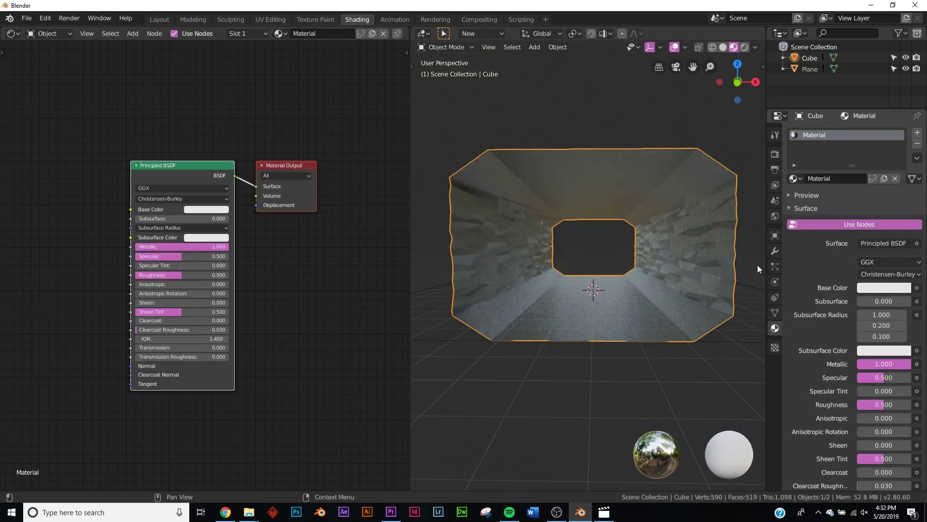
- Add a second metallic material in a new slot and assign it to the tunnel's rough side walls
left_click(918, 134)
left_click(855, 201)
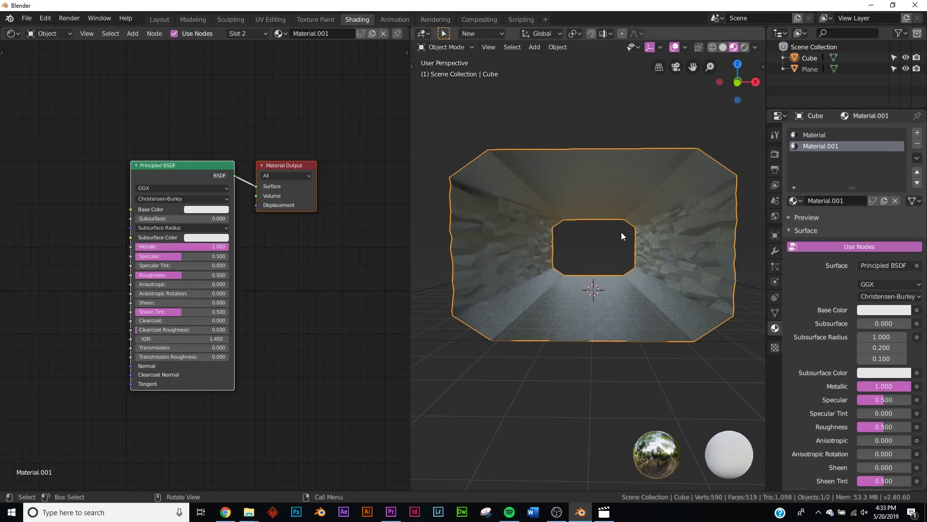
key("Tab")
left_click(806, 213)
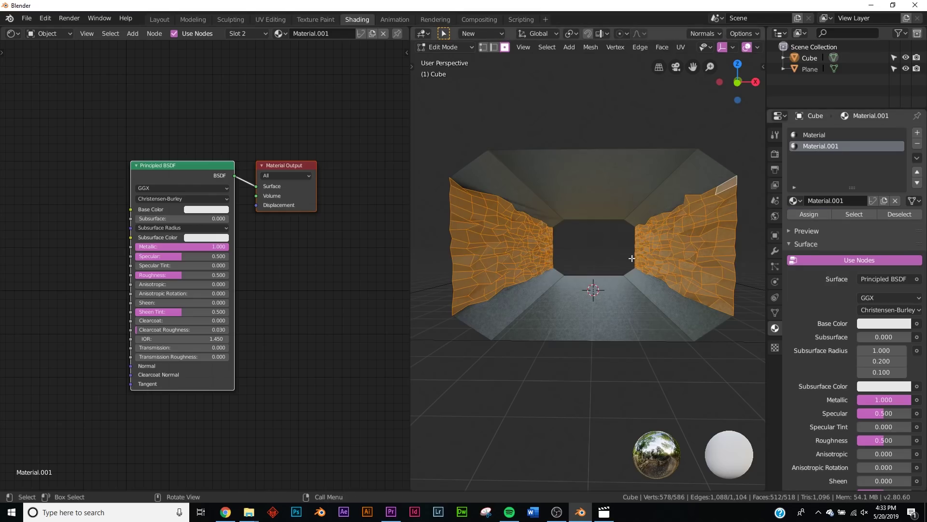
key("Tab")
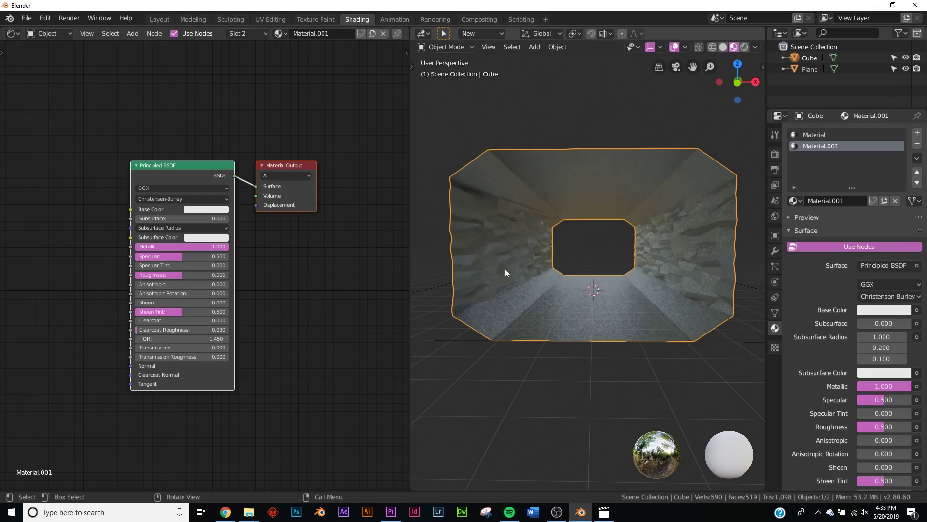
- Make room in the wall material's node tree and insert a Mix Shader between the Principled BSDF and Material Output
middle_click_drag(240, 318, 289, 306)
left_click_drag(222, 155, 114, 160)
key("shift+a")
left_click(223, 138)
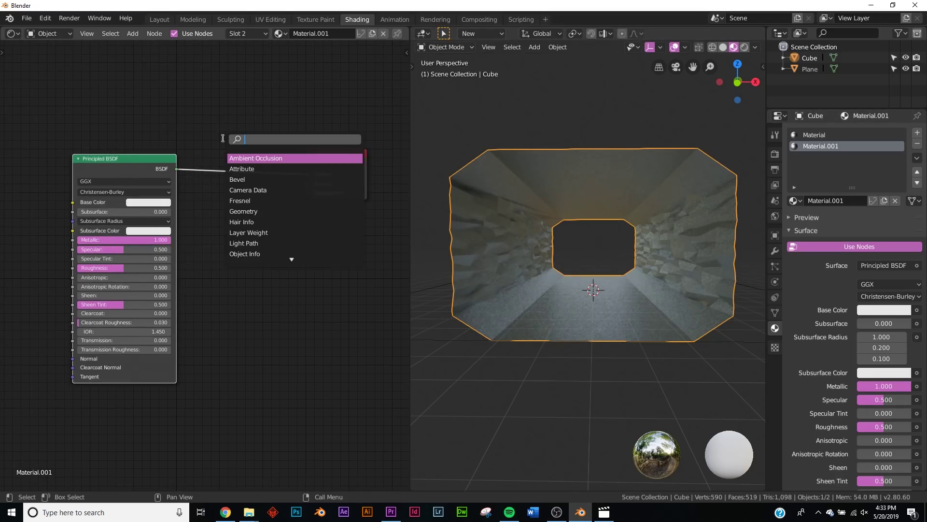
type("mix")
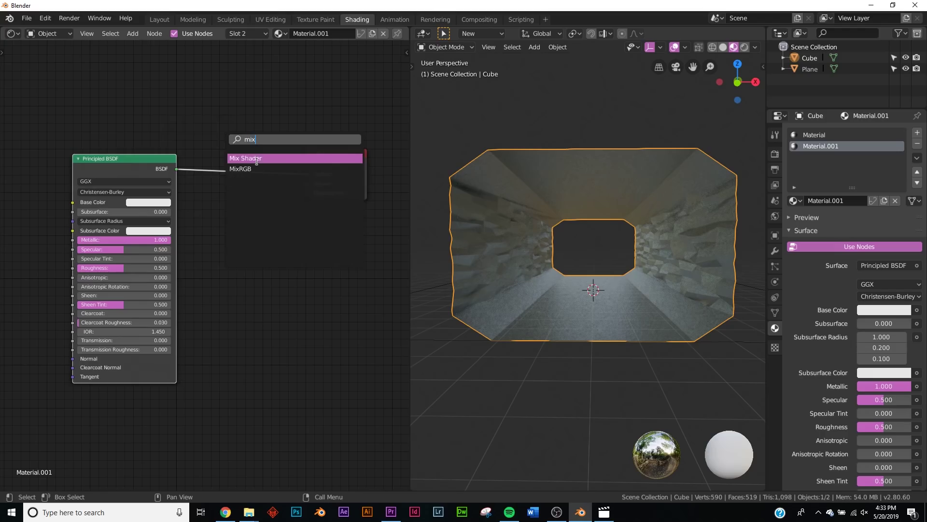
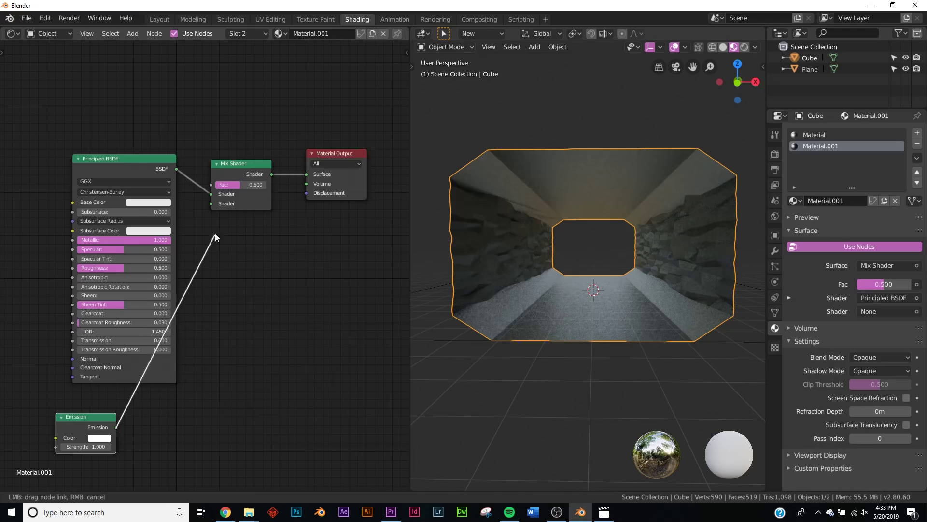
- Feed an Emission shader into the Mix Shader's second shader input and move the Principled BSDF farther away from the Mix Shader
left_click_drag(215, 204, 214, 204)
left_click_drag(91, 415, 108, 417)
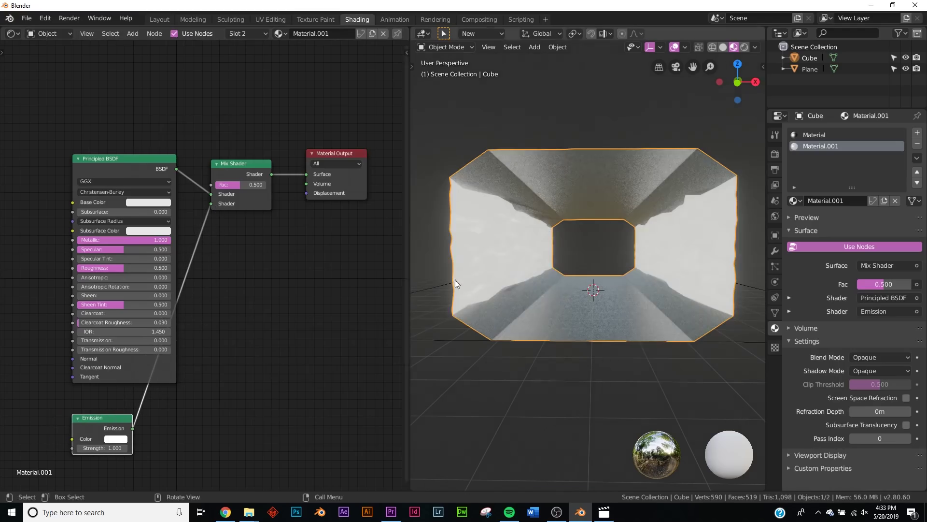
scroll(486, 268, "up", 3)
left_click_drag(117, 164, 50, 174)
scroll(497, 227, "down", 3)
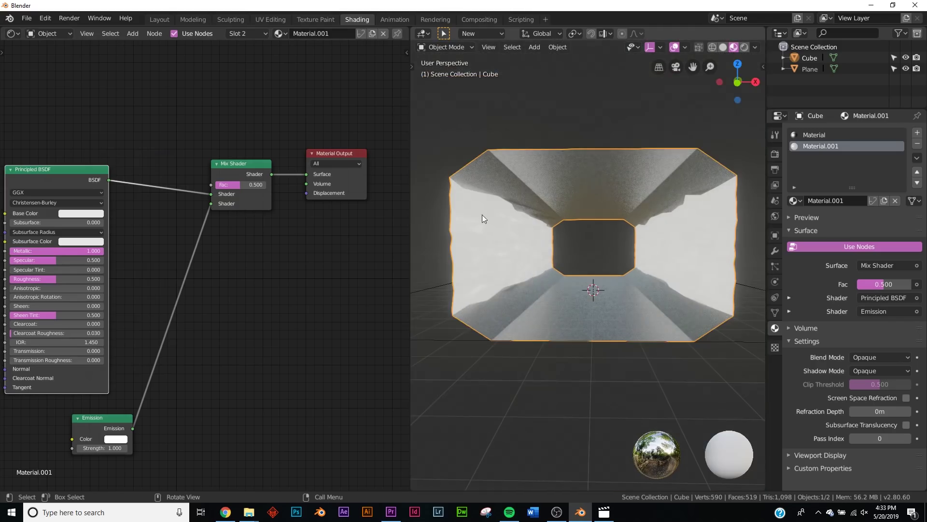
scroll(546, 239, "up", 3)
middle_click_drag(523, 256, 565, 268, "shift")
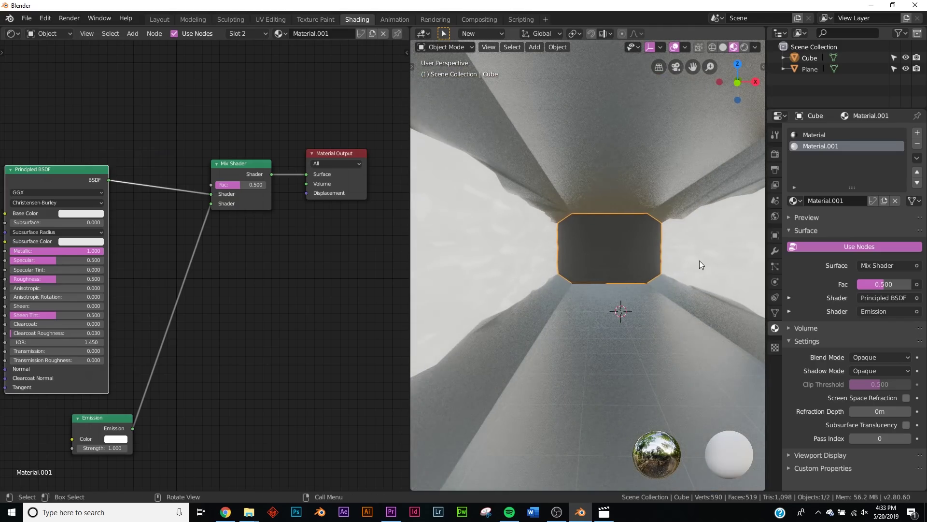
- Add a ColorRamp node above the Principled BSDF and connect its Color output to the Mix Shader's Fac input
middle_click_drag(137, 107, 224, 160)
key("shift+a")
key("Escape")
key("shift+a")
left_click(135, 129)
type("col")
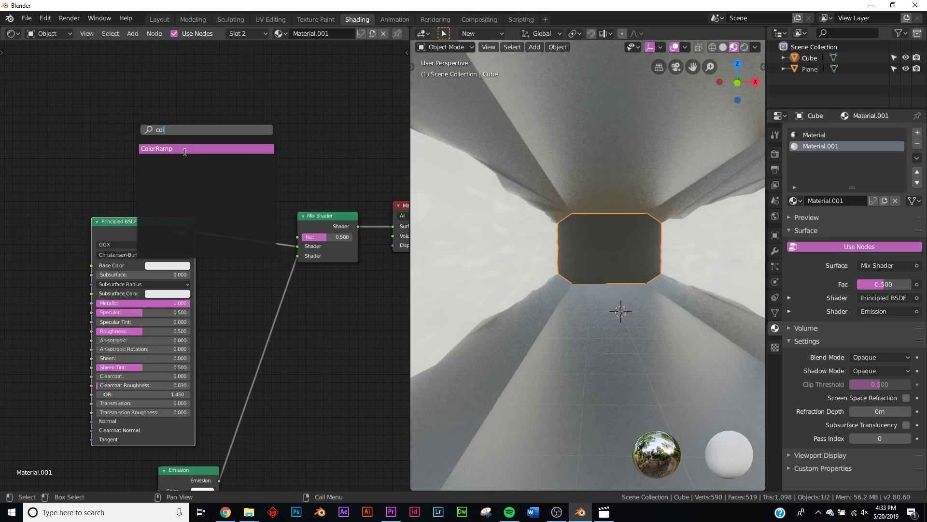
left_click(178, 148)
left_click(91, 126)
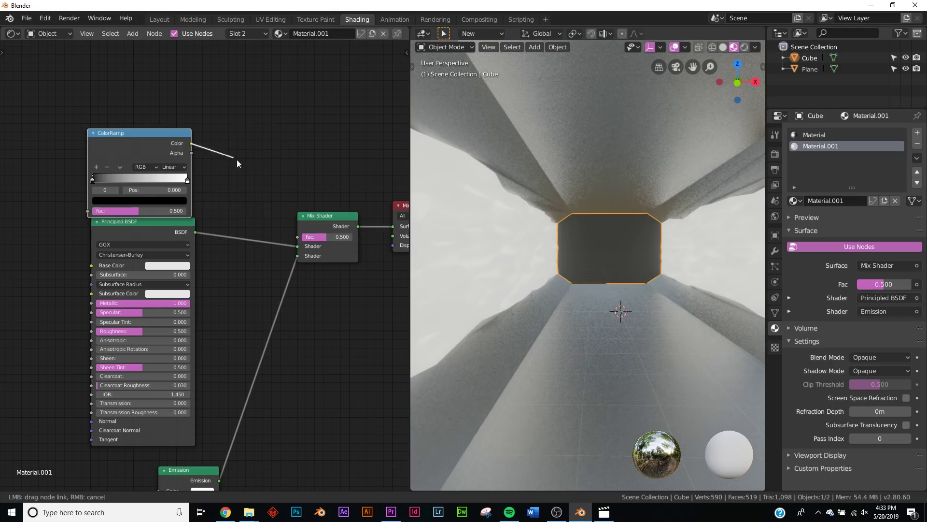
left_click_drag(289, 233, 290, 233)
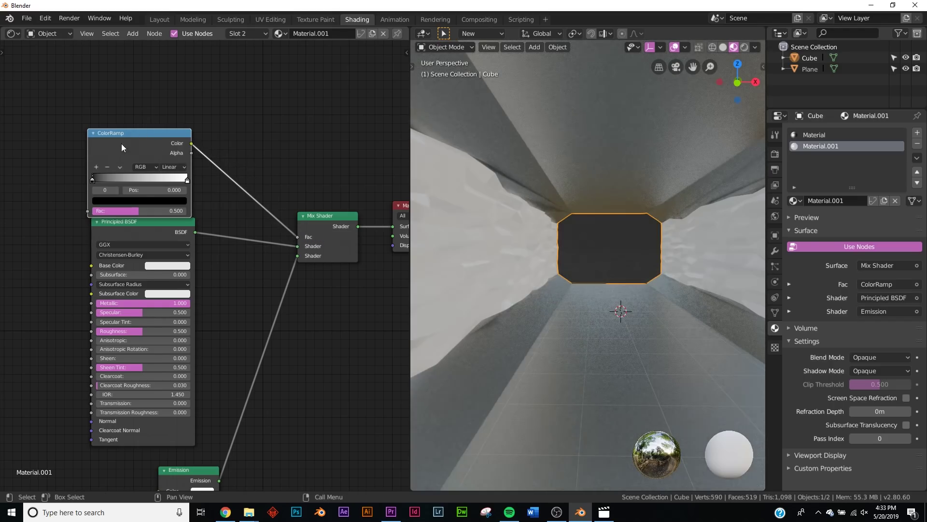
- Add a Noise Texture node and connect its Color output to the ColorRamp's Fac input
middle_click_drag(120, 144, 189, 140)
key("shift+a")
left_click(72, 140)
type("noi")
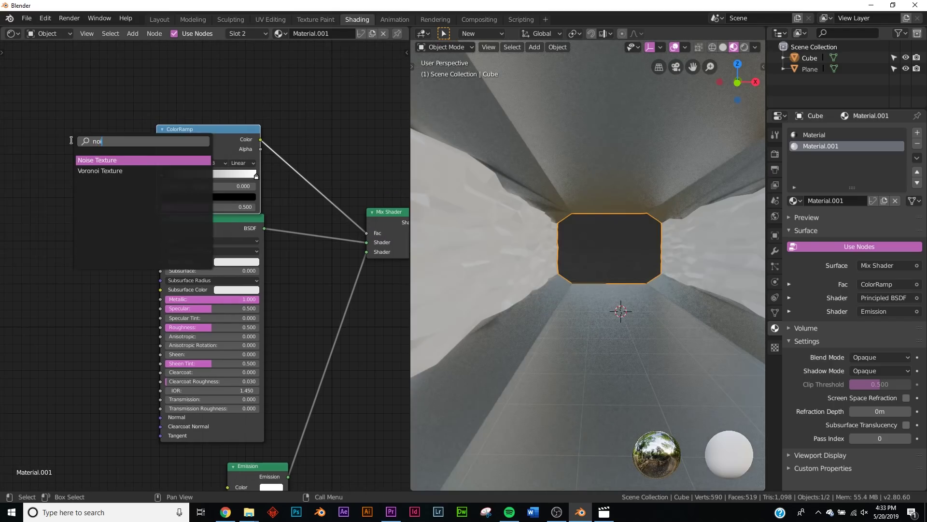
left_click(102, 159)
left_click(122, 188)
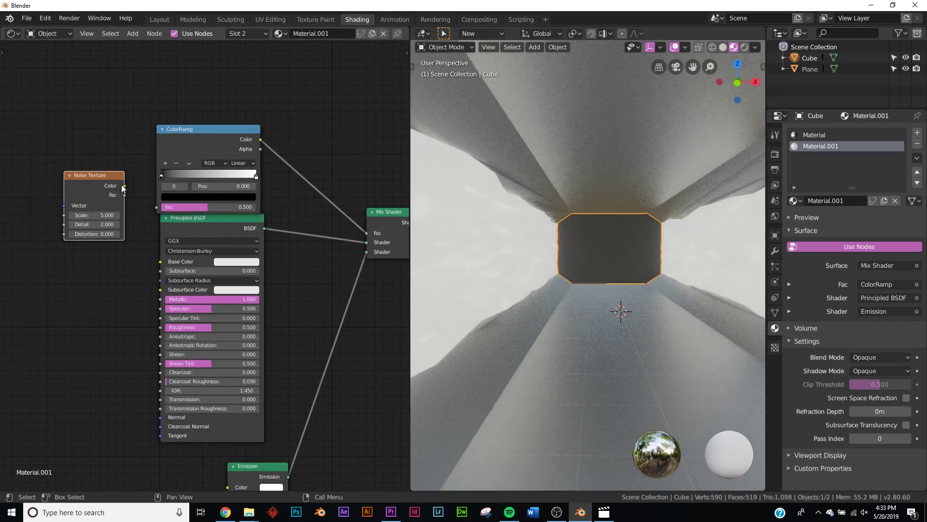
left_click_drag(146, 198, 156, 206)
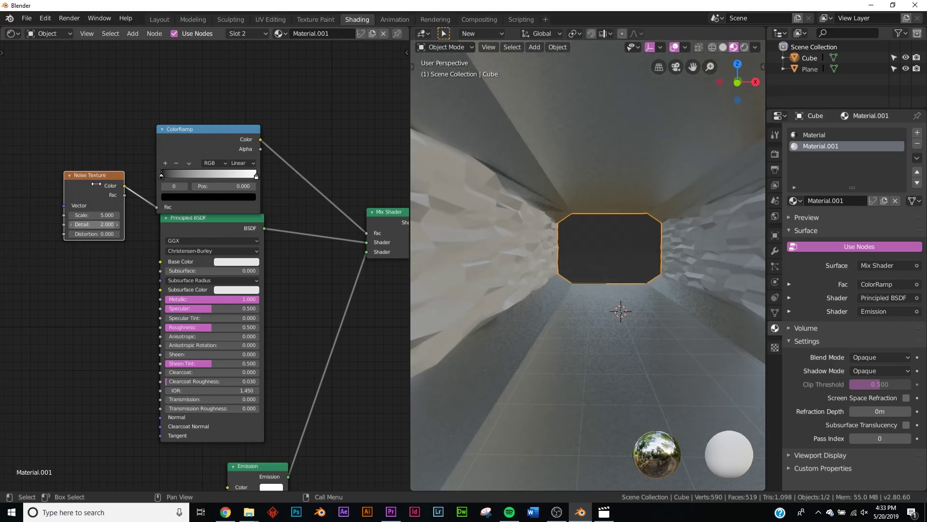
- Add a Mapping node before the Noise Texture and connect its Vector output to the Noise Texture's Vector input
middle_click_drag(96, 183, 183, 145)
key("shift+a")
left_click(97, 149)
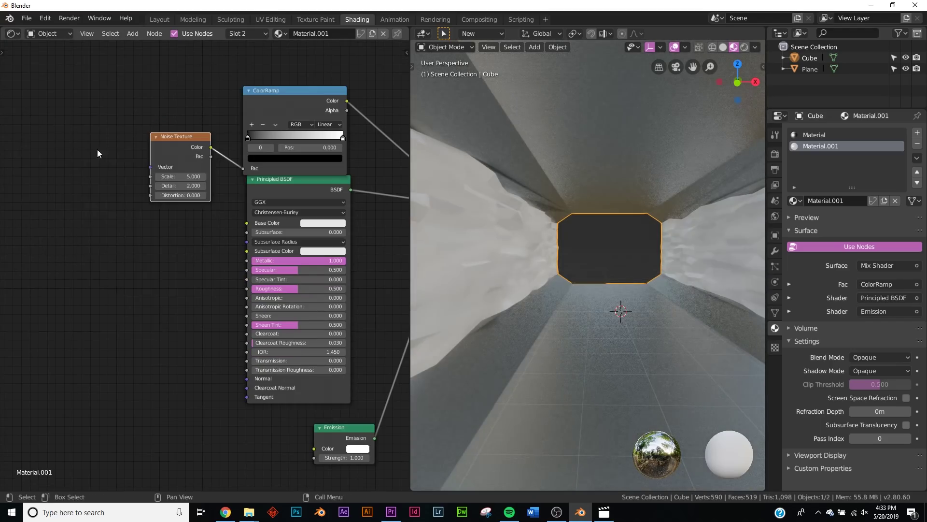
key("shift+a")
left_click(110, 160)
type("map")
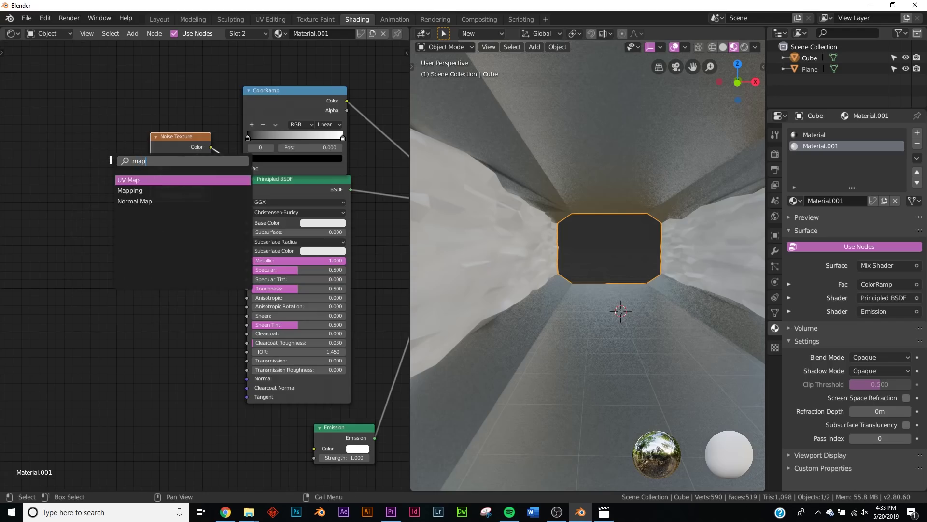
left_click(130, 190)
left_click(144, 147)
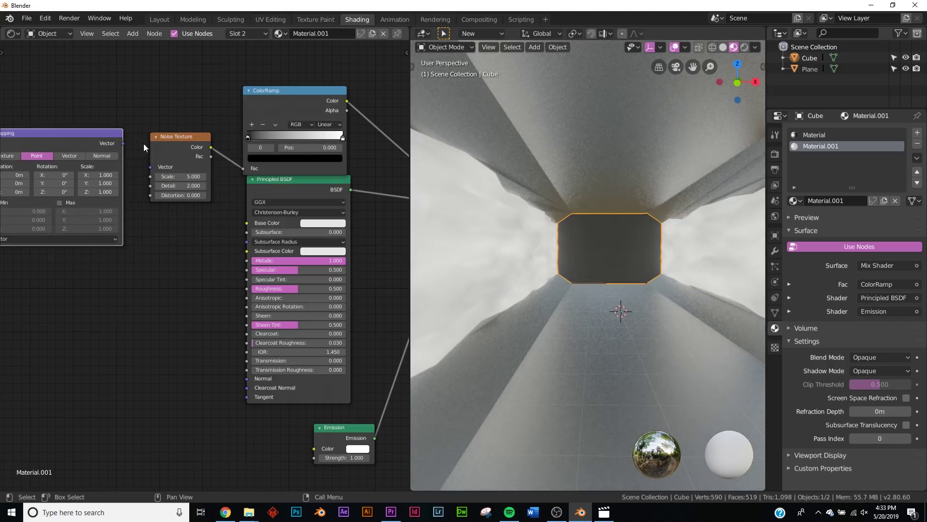
left_click_drag(147, 165, 150, 167)
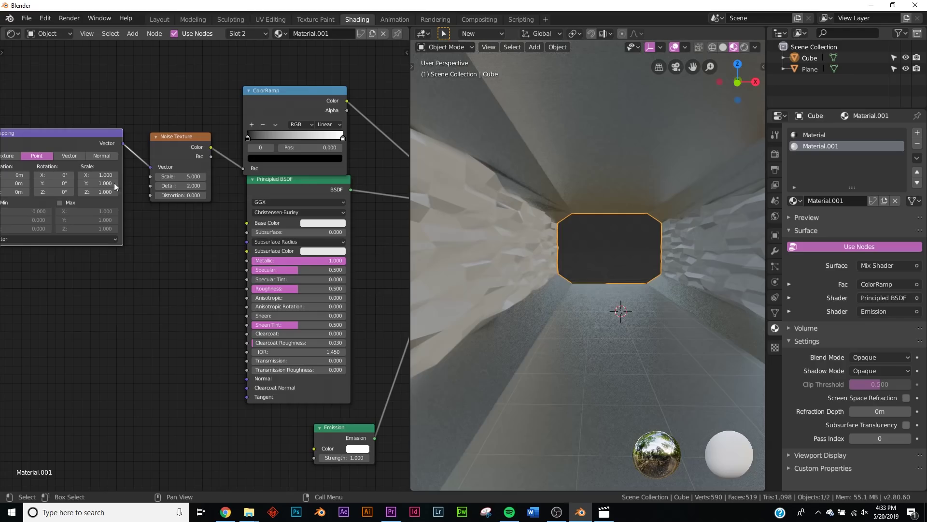
- Add a Geometry node before the Mapping node and connect its True Normal output to the Mapping's Vector input
scroll(145, 189, "left", 5, "ctrl")
key("shift+a")
left_click(108, 195)
type("gei")
key("BackSpace")
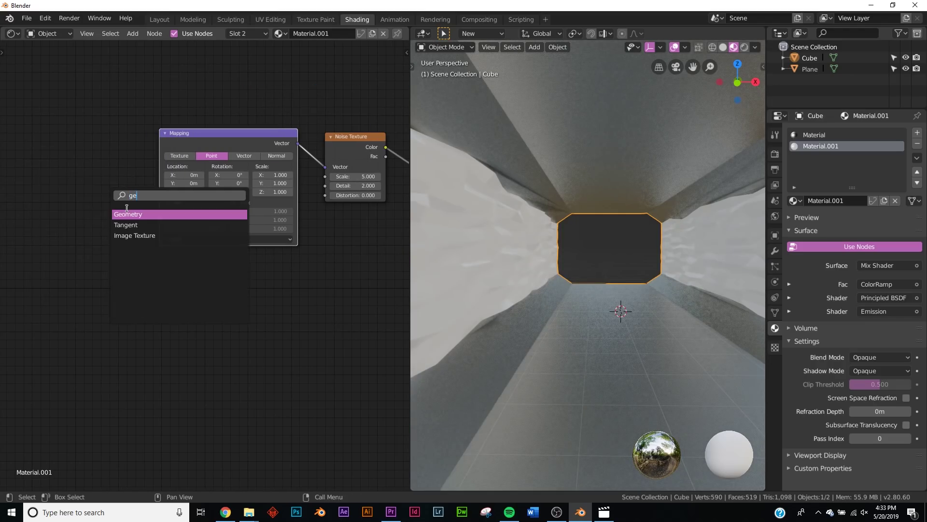
left_click(142, 217)
left_click(61, 178)
scroll(97, 205, "up", 2)
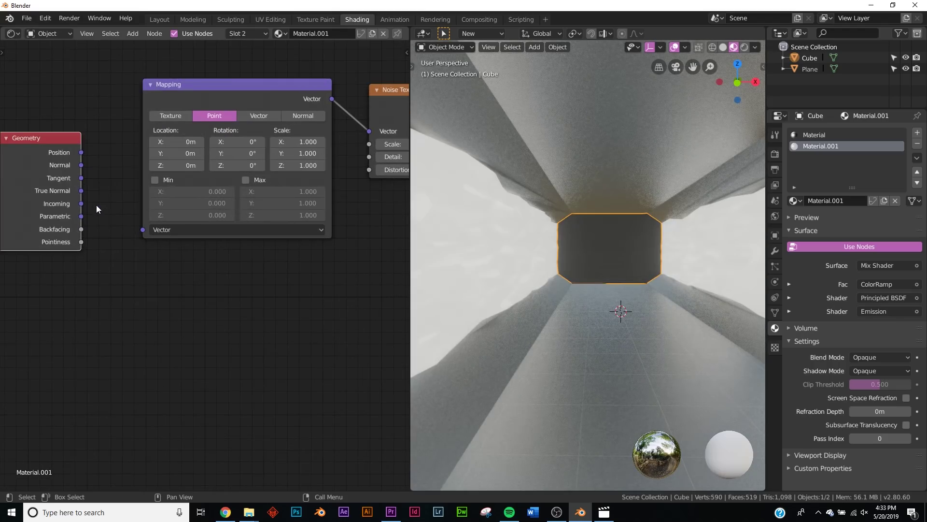
left_click_drag(144, 232, 144, 232)
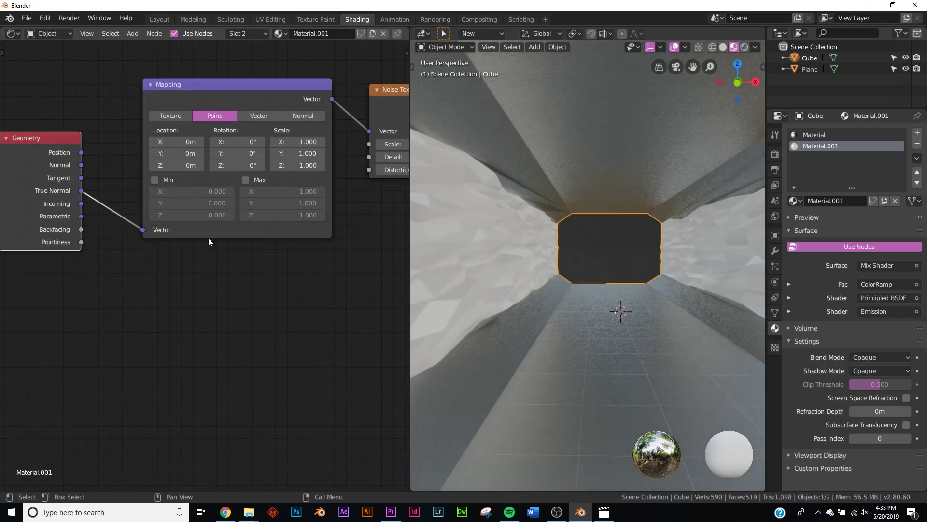
- Move the ColorRamp's black stop to position 0.406 and set the wall material's Emission strength to 10
middle_click_drag(300, 258, 106, 277)
middle_click_drag(230, 237, 83, 265)
left_click_drag(161, 137, 213, 138)
middle_click_drag(262, 356, 188, 148)
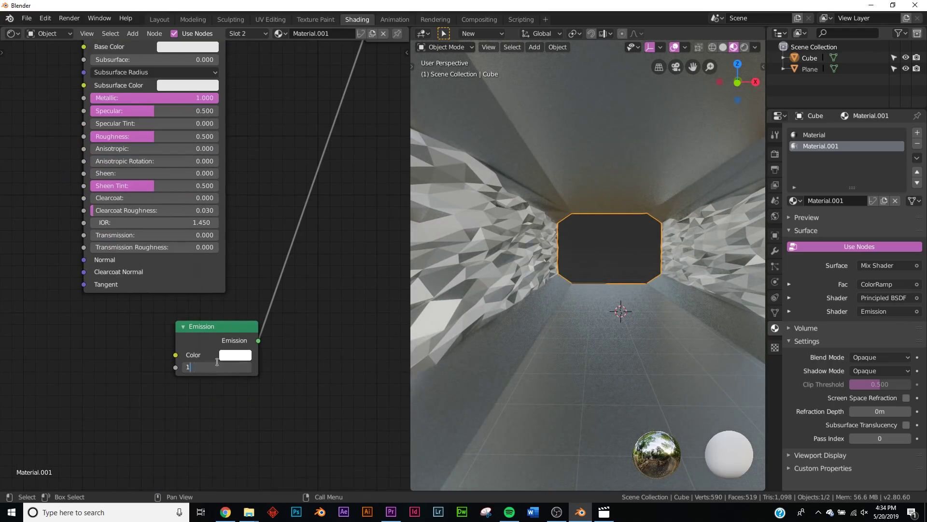
type("0")
key("Return")
- Move the ColorRamp's black stop closer to the white stop, to about 0.58, to limit the glowing wall facets
middle_click_drag(290, 99, 225, 295)
middle_click_drag(219, 224, 300, 305)
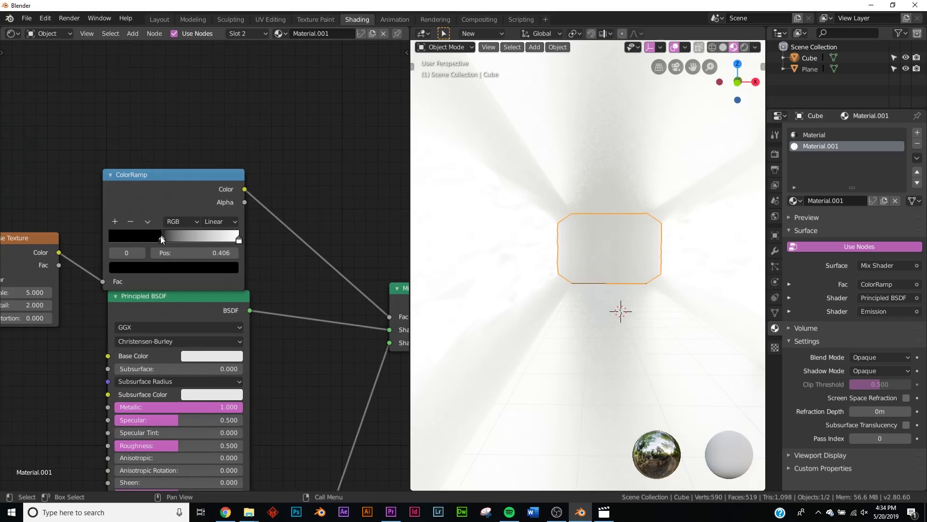
left_click_drag(166, 244, 195, 245)
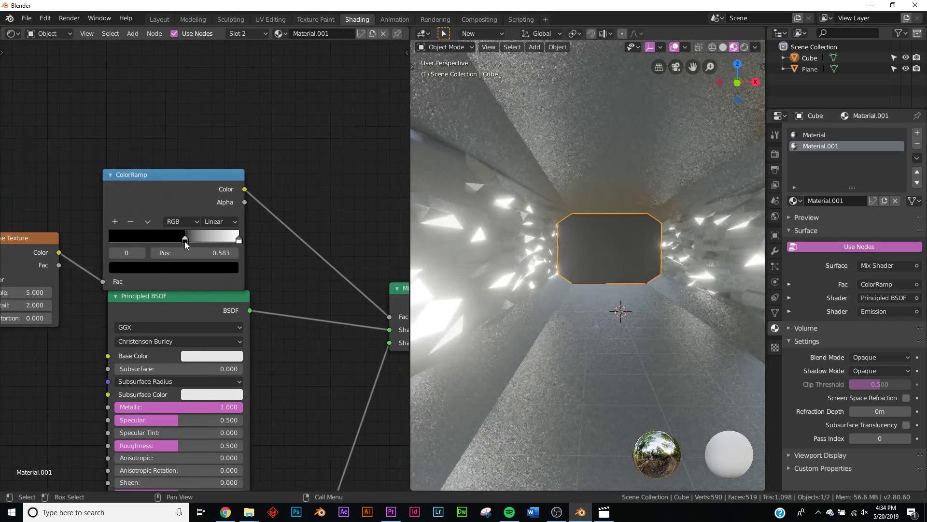
middle_click_drag(570, 232, 651, 237)
- Set the wall material's Emission color to neon pink with hue 0.847 and saturation 0.753
middle_click_drag(282, 364, 275, 244)
middle_click_drag(268, 332, 261, 219)
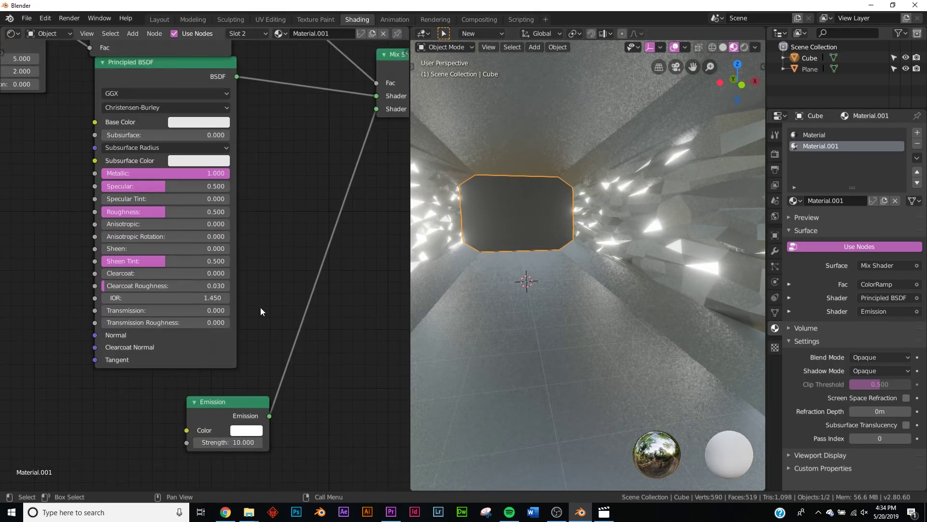
scroll(260, 311, "down", 3, "shift")
left_click(246, 364)
left_click_drag(298, 245, 308, 257)
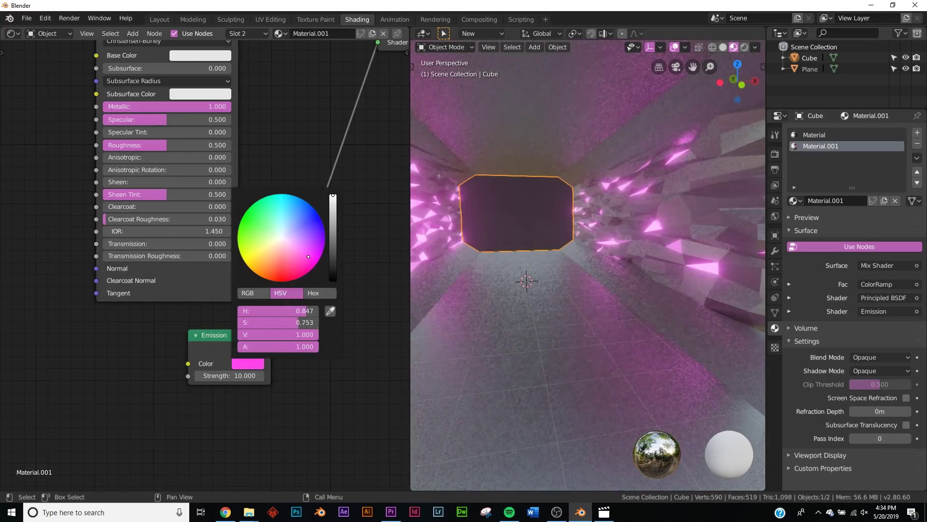
- Adjust the Y rotation on the wall material's Mapping node
middle_click_drag(217, 159, 329, 425)
scroll(671, 241, "down", 1)
middle_click_drag(97, 270, 397, 225)
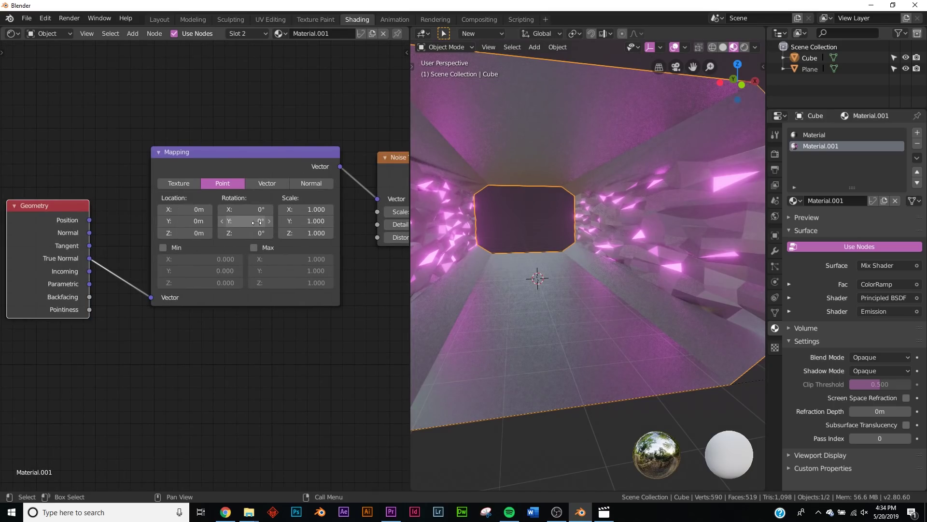
left_click_drag(253, 222, 275, 223)
left_click(254, 223)
type("0.4d")
key("Return")
- Fine-tune the ColorRamp's black stop to position 0.559
middle_click_drag(253, 222, 99, 233)
middle_click_drag(405, 169, 283, 183)
mouse_move(305, 189)
left_mouse_down()
mouse_move(290, 188)
mouse_move(305, 188)
left_mouse_up()
- Review the finished neon tunnel animation in the video player as a reference, and return to Blender
middle_click_drag(573, 219, 571, 244)
key("KP_0")
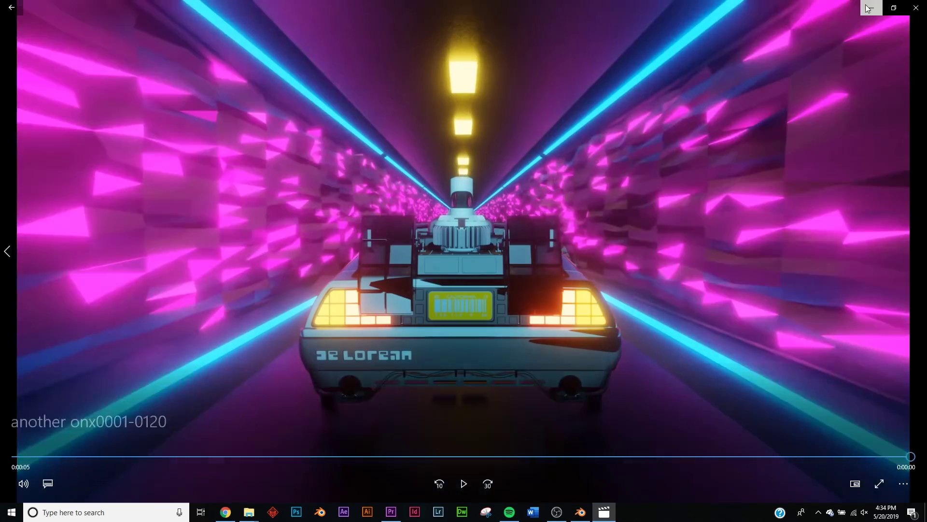
left_click(869, 8)
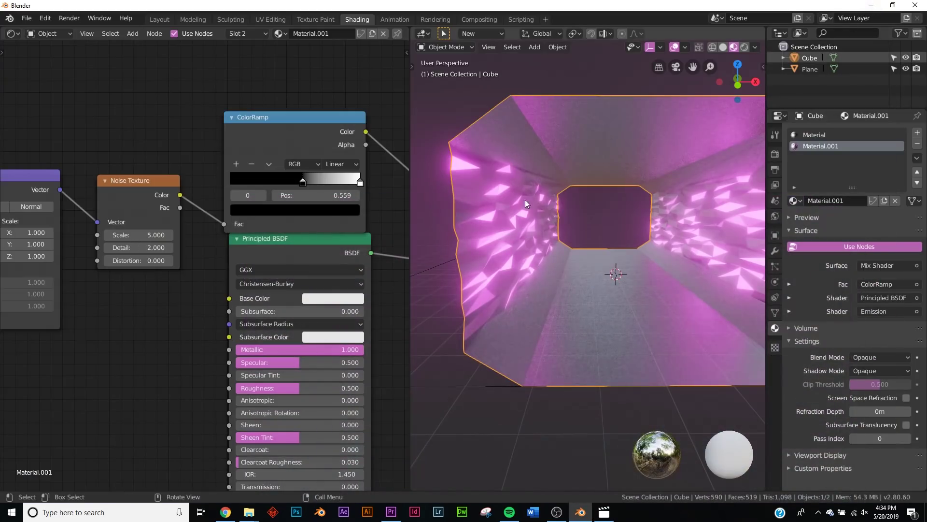
- Switch to the Layout workspace and show the tunnel in rendered viewport shading
left_click(160, 22)
middle_click_drag(393, 246, 363, 227)
key("z")
left_click(558, 174)
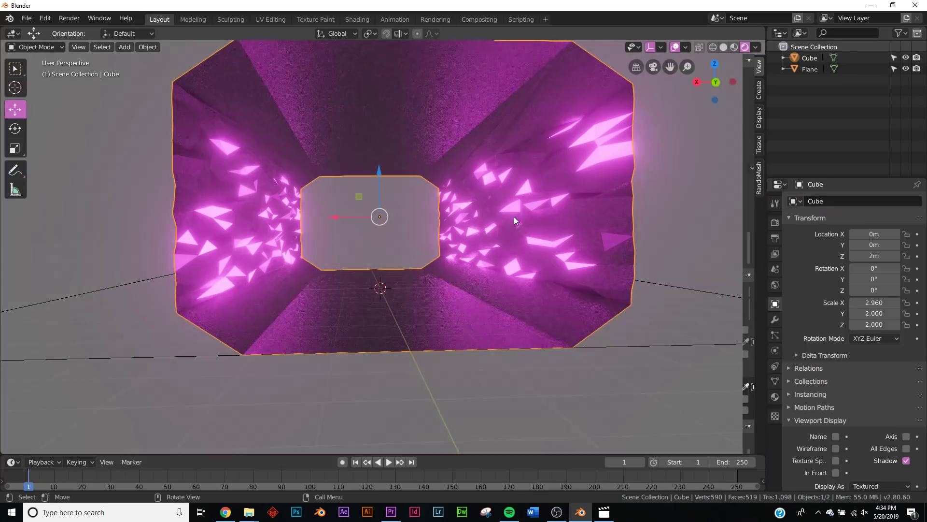
- Assign a new material in its own slot to the tunnel's floor face and set its Metallic to 1
key("Tab")
middle_click_drag(415, 244, 416, 308)
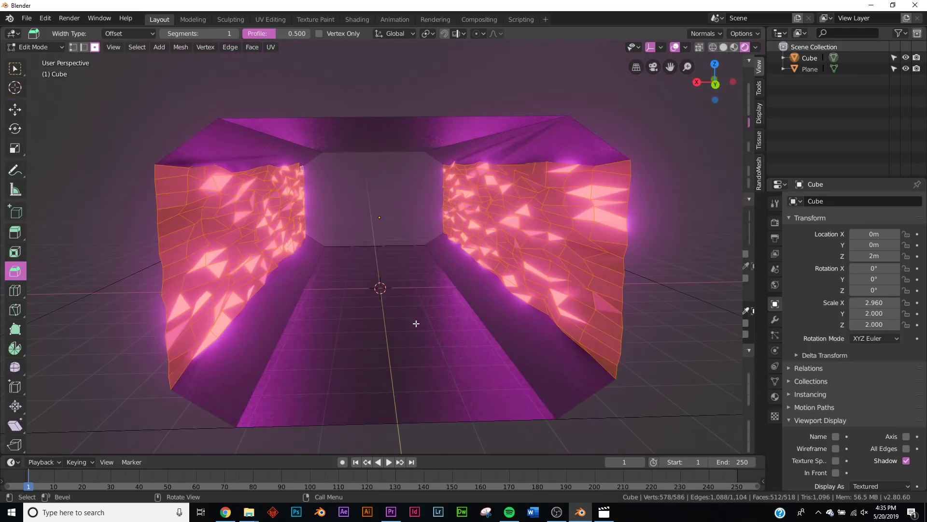
left_click(416, 322)
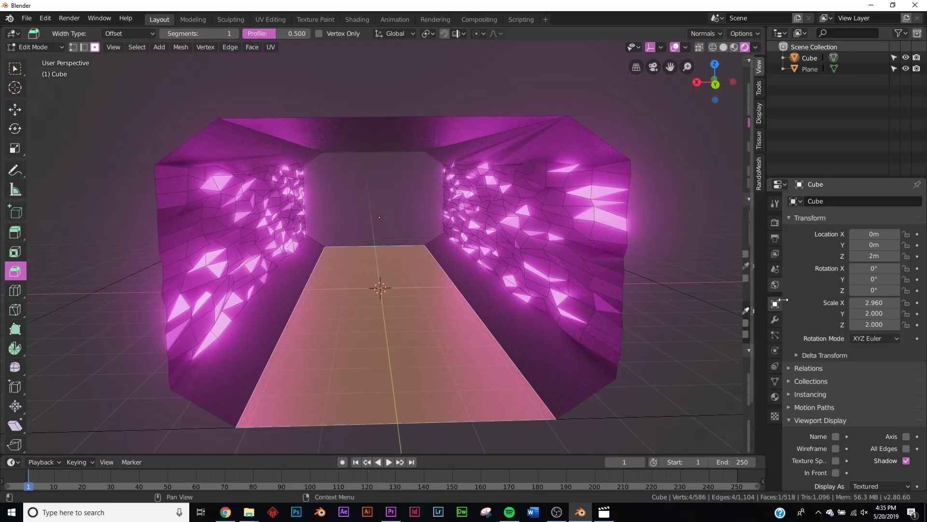
left_click(774, 397)
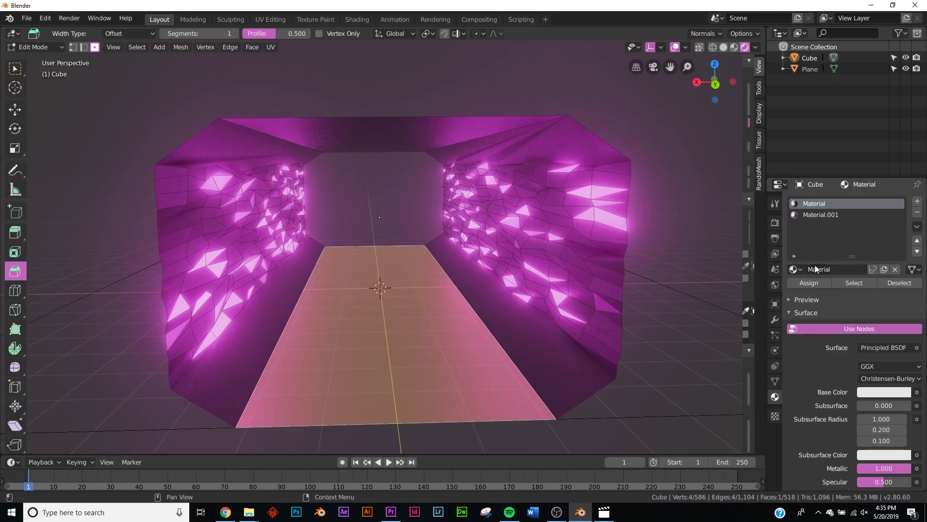
left_click(917, 201)
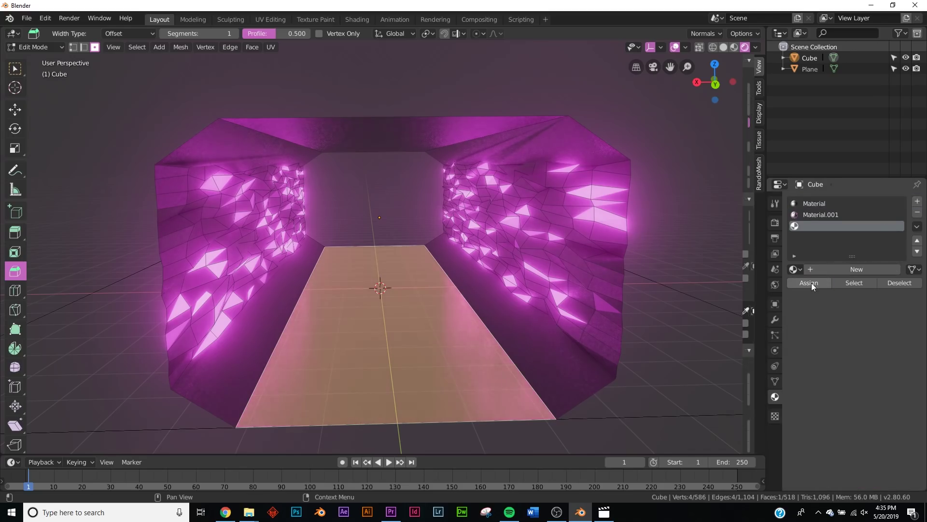
left_click(827, 269)
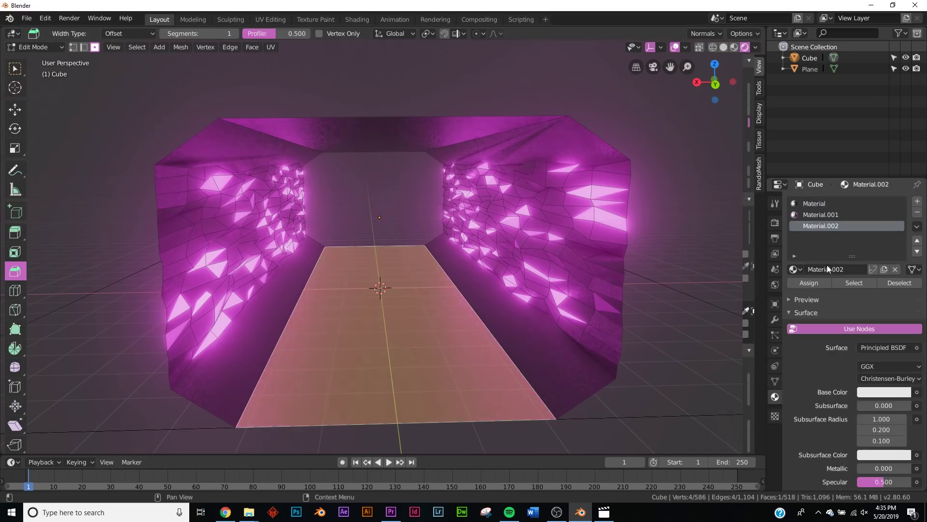
key("Tab")
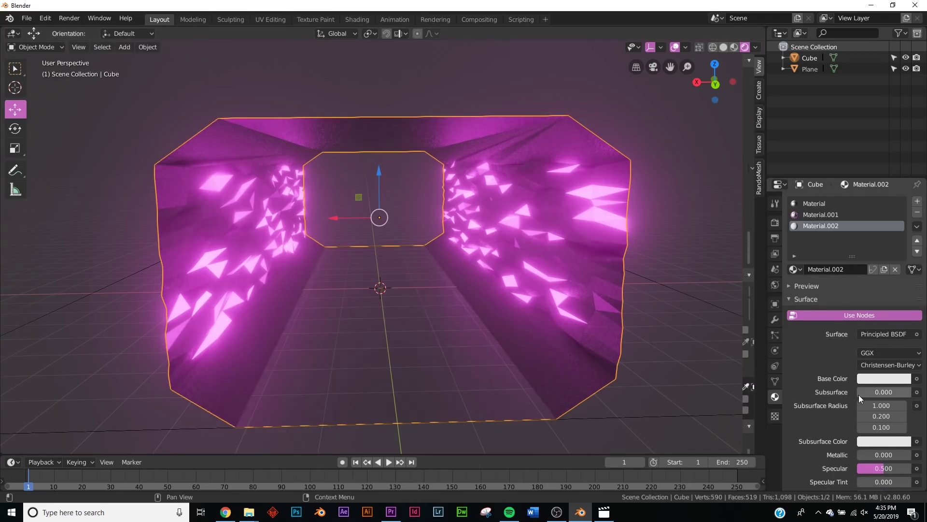
left_click_drag(877, 454, 910, 454)
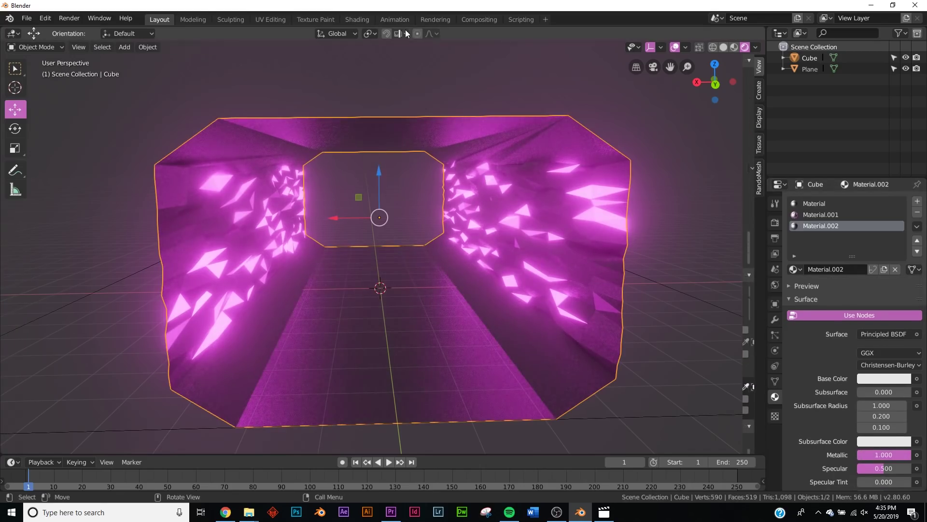
- Open the Shading workspace and bring the floor material's nodes into view
left_click(370, 20)
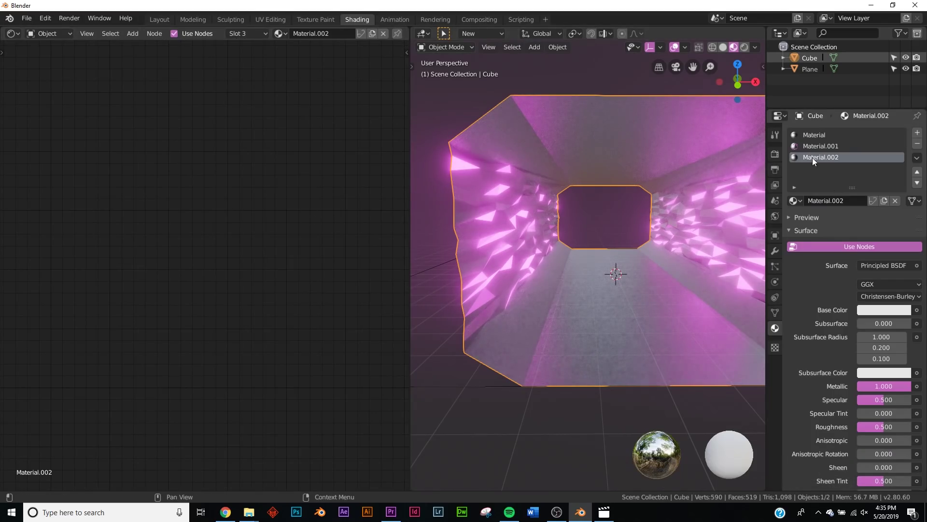
scroll(301, 160, "down", 5)
middle_click_drag(301, 160, 147, 191)
scroll(176, 239, "up", 6)
middle_click_drag(176, 239, 79, 146)
key("shift+a")
left_click(79, 146)
key("Escape")
- Move the floor material's Principled BSDF away from the Material Output and insert a Mix Shader between them
middle_click_drag(161, 121, 92, 126)
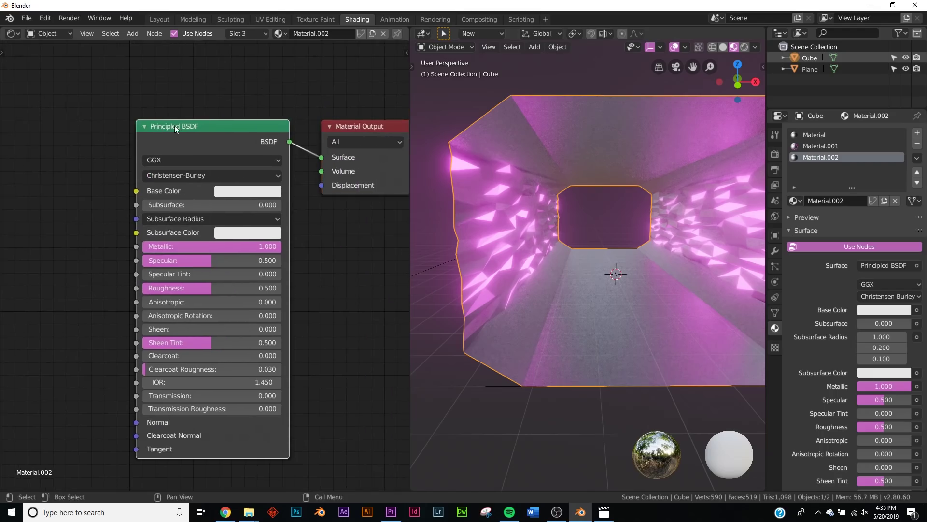
middle_click_drag(199, 132, 230, 167)
left_click_drag(229, 167, 99, 175)
key("shift+a")
left_click(292, 122)
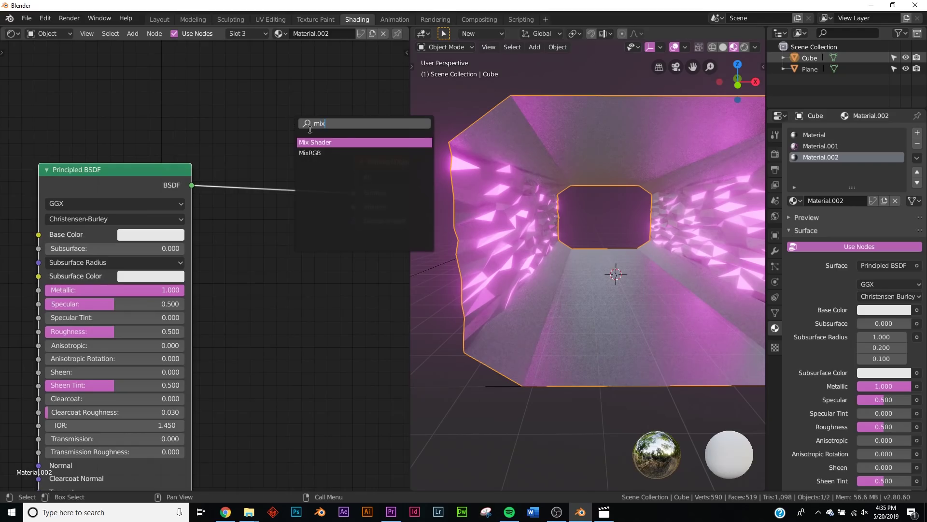
left_click(318, 145)
left_click(245, 160)
- Add an Emission shader below the Principled BSDF and connect it to the Mix Shader's second shader input
middle_click_drag(279, 249, 248, 110)
key("shift+a")
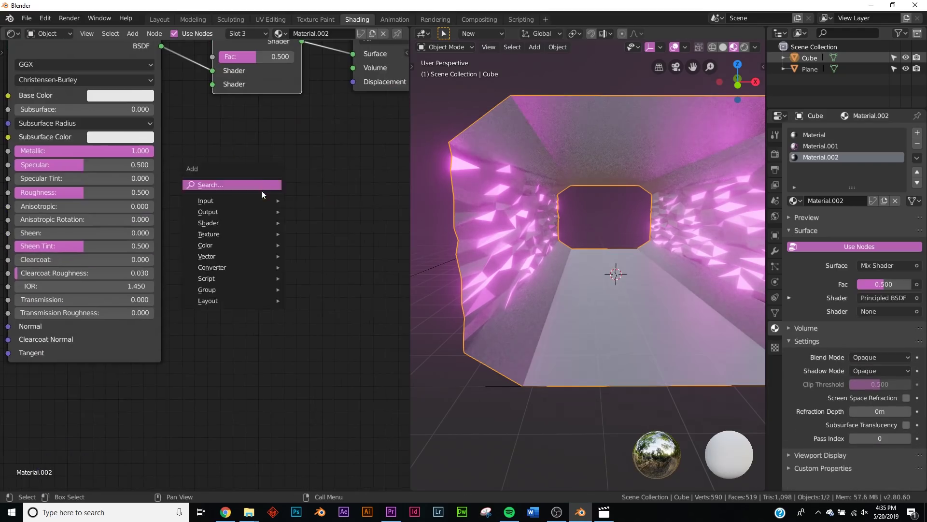
left_click(261, 191)
left_click(290, 210)
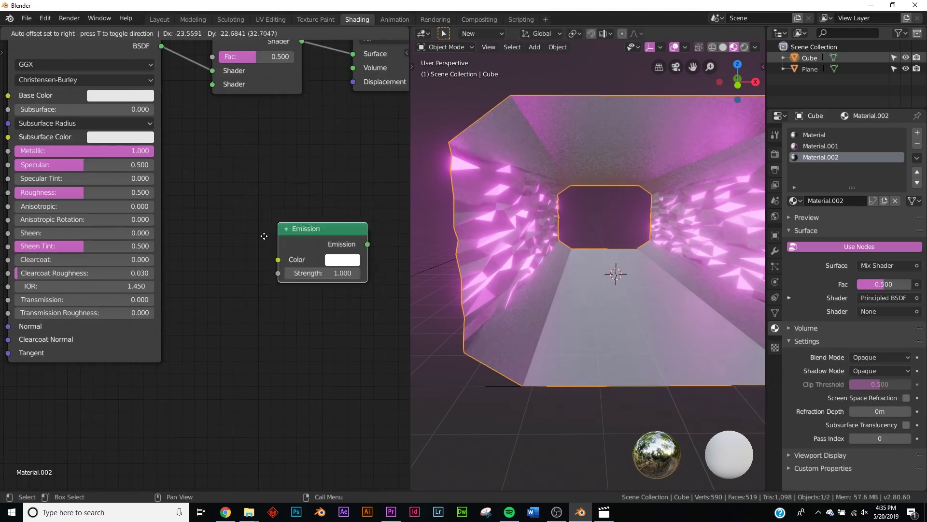
left_click_drag(245, 93, 216, 88)
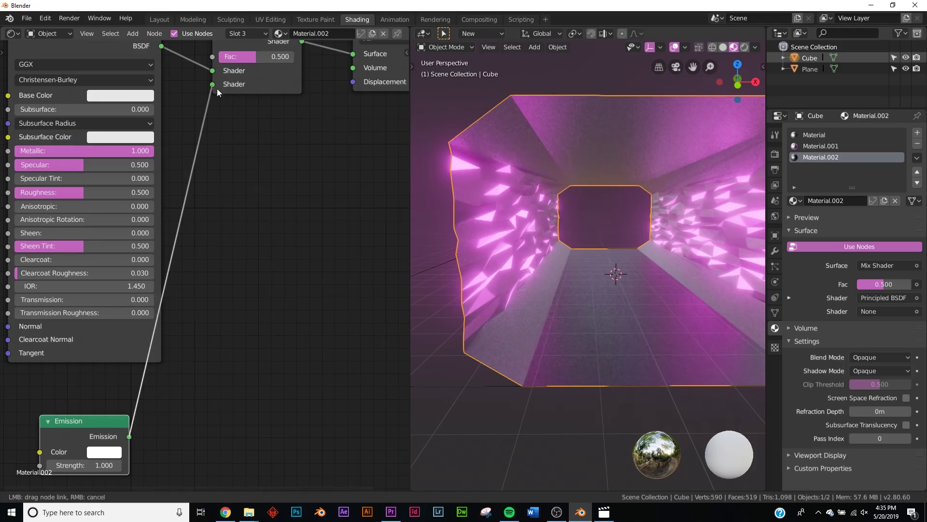
- Set the floor material's Emission strength to 10 and its color to bright cyan-blue
middle_click_drag(193, 393, 214, 303)
double_click(114, 376)
type("10")
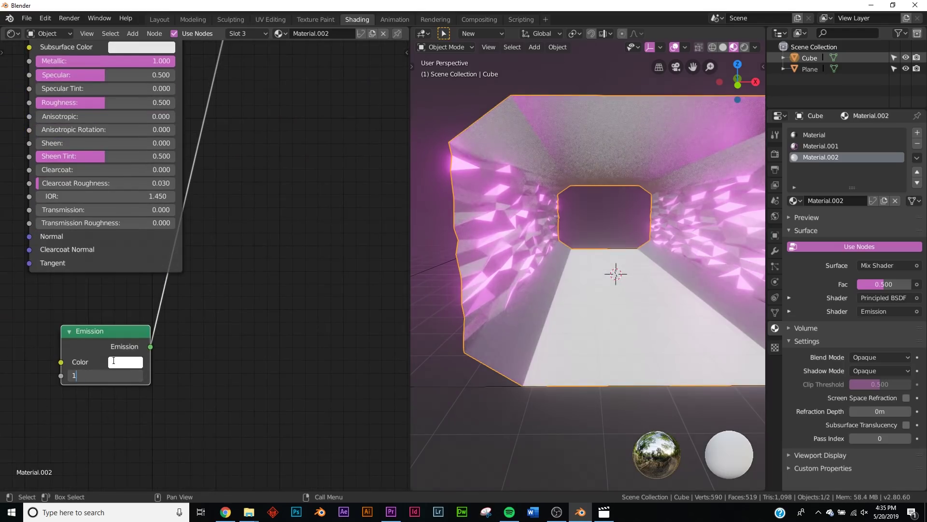
key("Return")
left_click(131, 361)
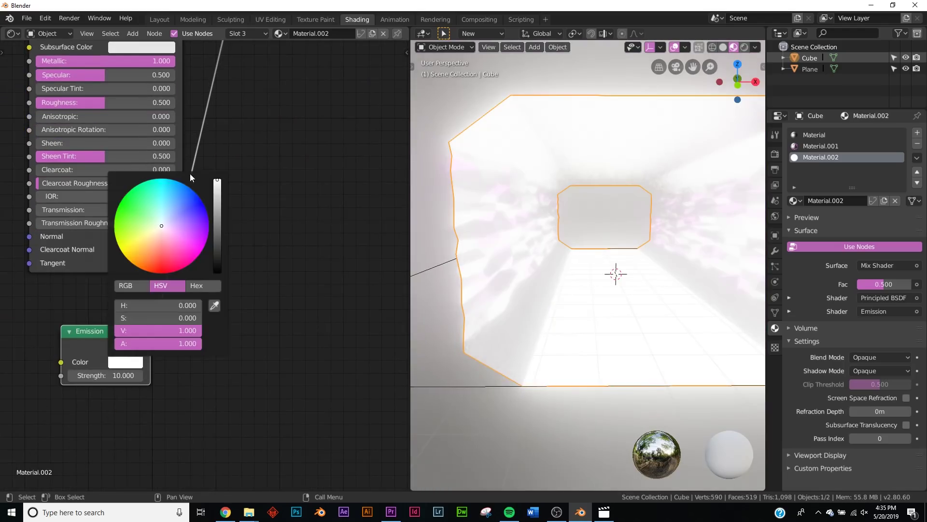
left_click(191, 188)
- Add a ColorRamp above the floor material's Principled BSDF and connect its Color output to the Mix Shader's Fac input
middle_click_drag(169, 173, 225, 296)
middle_click_drag(227, 80, 214, 250)
key("shift+a")
left_click(205, 141)
type("col")
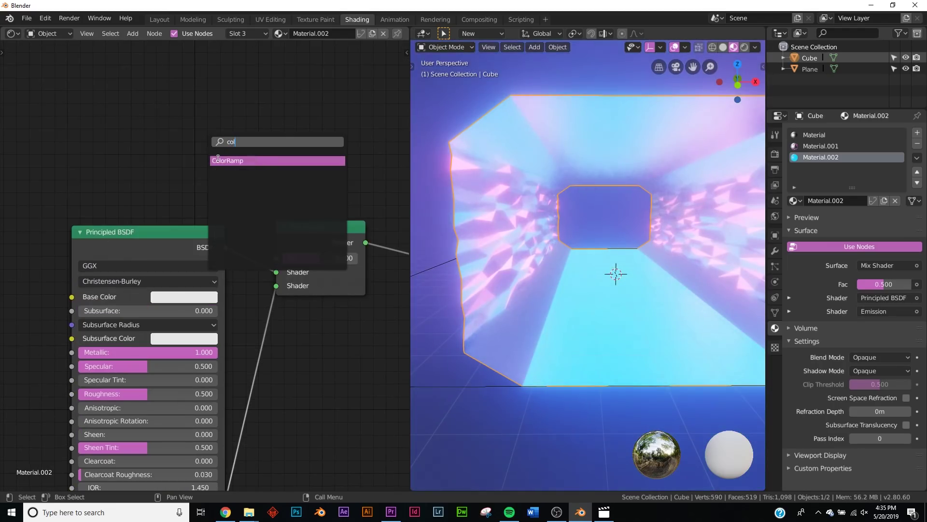
left_click(217, 158)
left_click(95, 100)
middle_click_drag(148, 143, 242, 116)
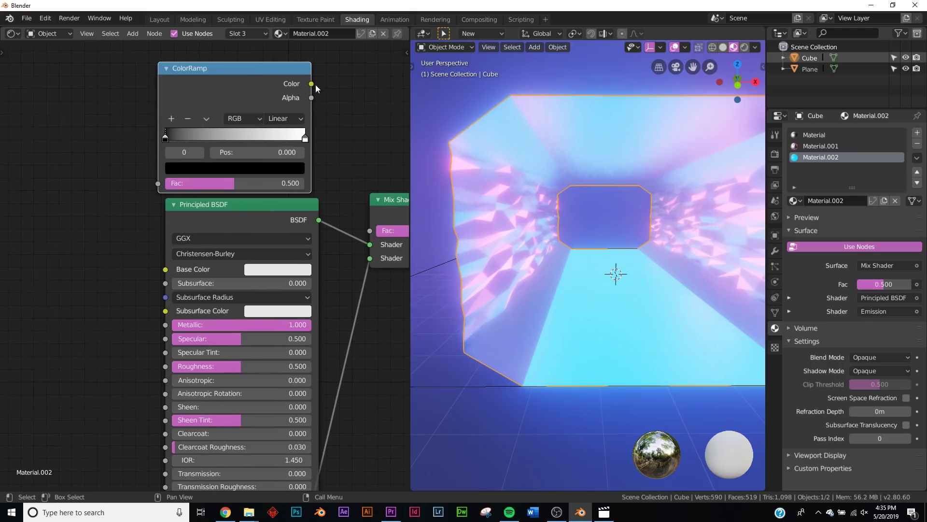
left_click_drag(376, 233, 370, 231)
- Add a Brick Texture beside the floor material's ColorRamp and connect its Color output to the ColorRamp's Fac input
middle_click_drag(45, 122, 139, 137)
key("shift+a")
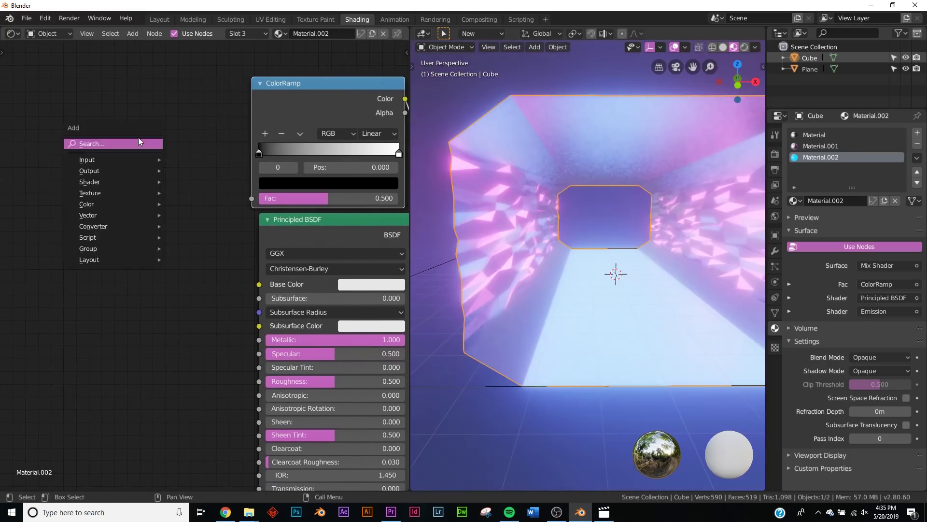
left_click(139, 137)
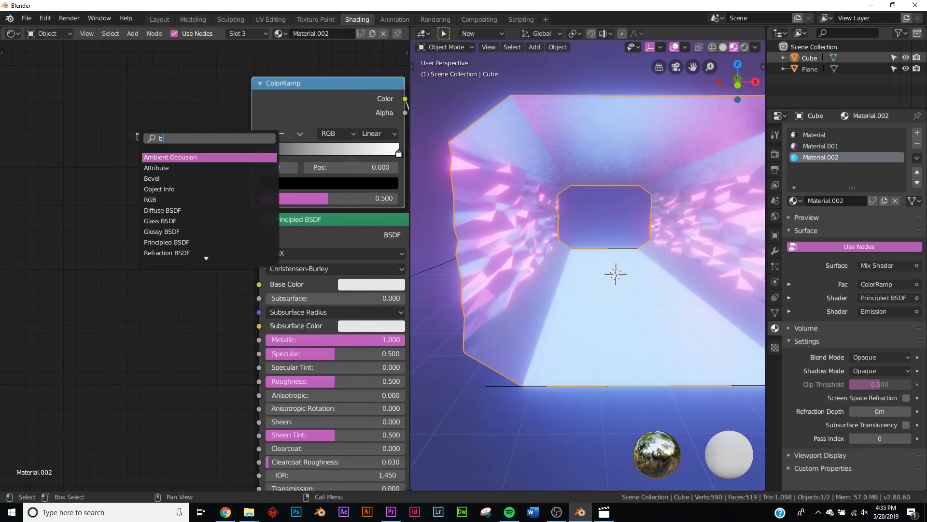
left_click(180, 157)
left_click(170, 166)
left_click_drag(250, 199, 251, 198)
middle_click_drag(317, 184, 217, 210)
left_click_drag(159, 182, 238, 194)
- Move the floor ColorRamp's black stop to 0.520 and darken the Principled BSDF's base color to grey
middle_click_drag(505, 233, 419, 193)
left_click_drag(247, 185, 246, 185)
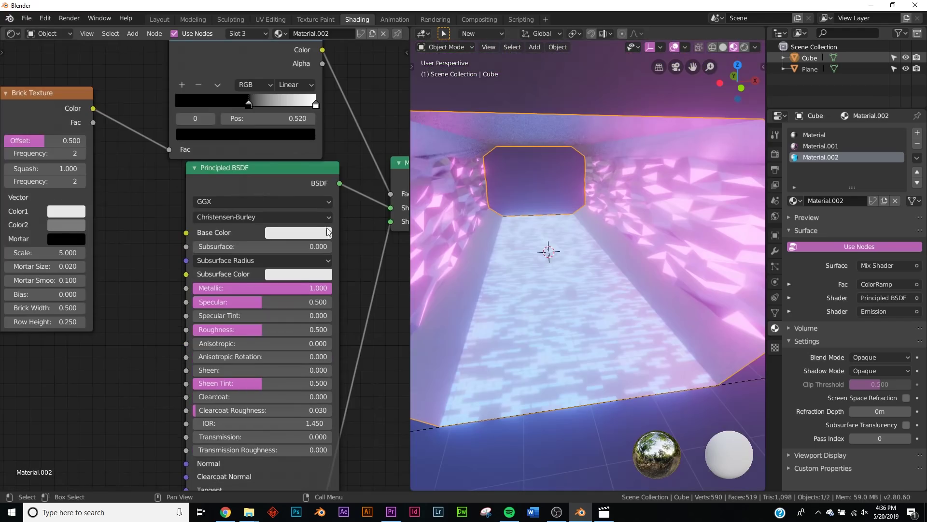
middle_click_drag(328, 232, 284, 218)
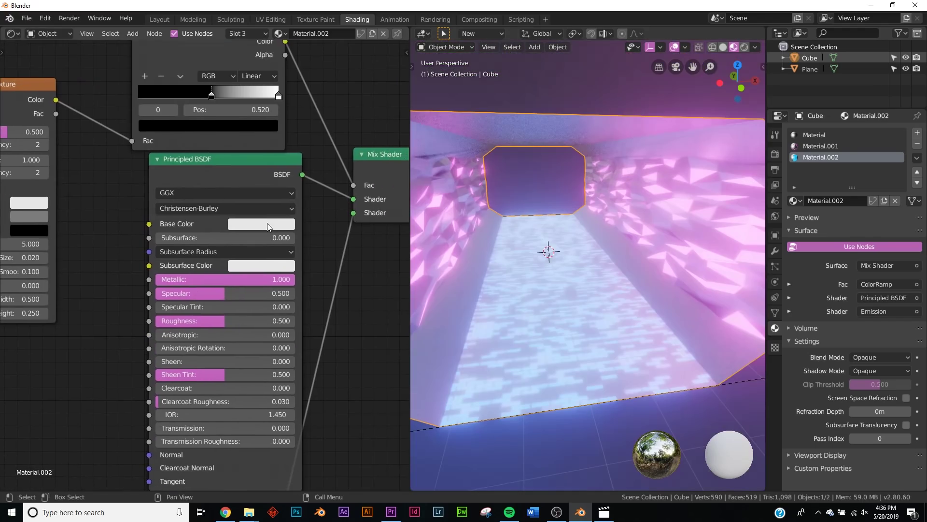
left_click(268, 223)
mouse_move(337, 90)
left_mouse_down()
mouse_move(337, 110)
mouse_move(337, 99)
left_mouse_up()
- Set the floor's Brick Texture scale to 1.200 and shift the ColorRamp's black stop to 0.488
middle_click_drag(62, 284, 182, 243)
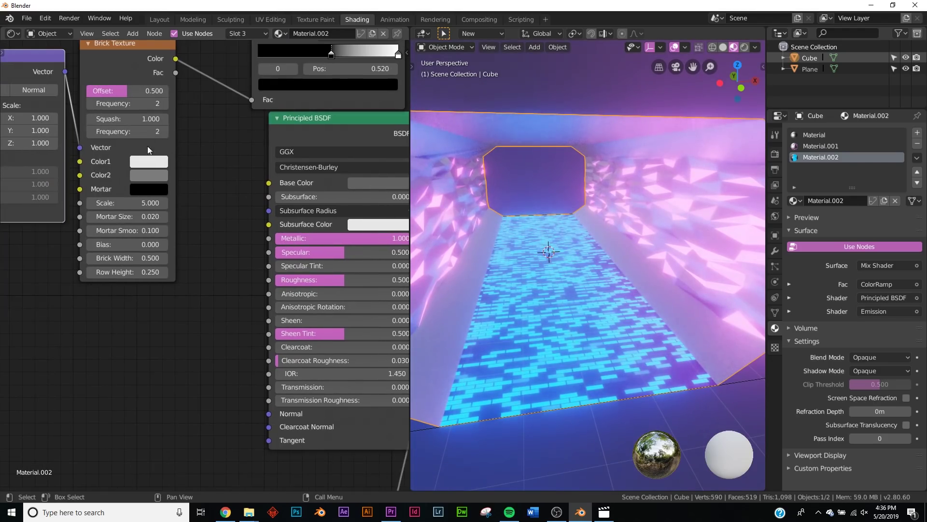
left_click_drag(132, 205, 98, 206)
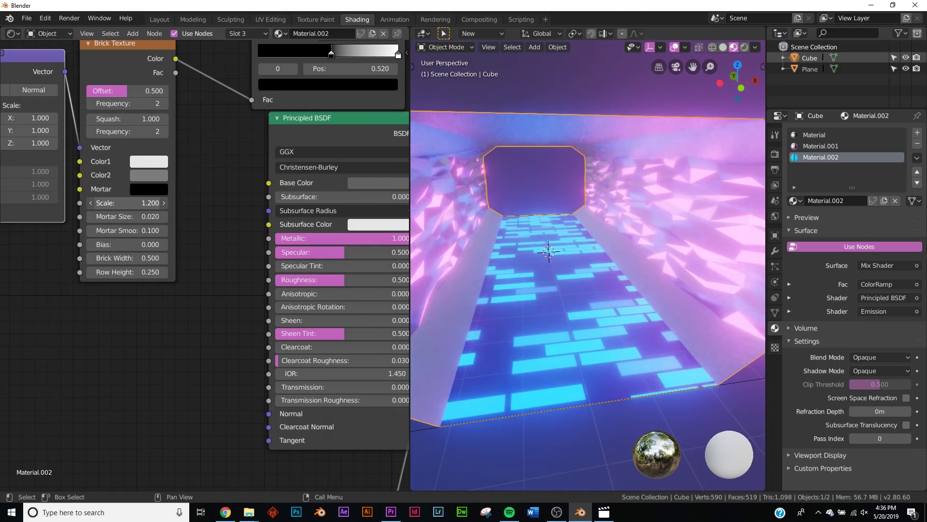
middle_click_drag(141, 162, 101, 264)
left_click_drag(302, 159, 305, 161)
mouse_move(618, 270)
middle_mouse_down()
mouse_move(632, 277)
mouse_move(623, 275)
middle_mouse_up()
left_click_drag(299, 161, 289, 161)
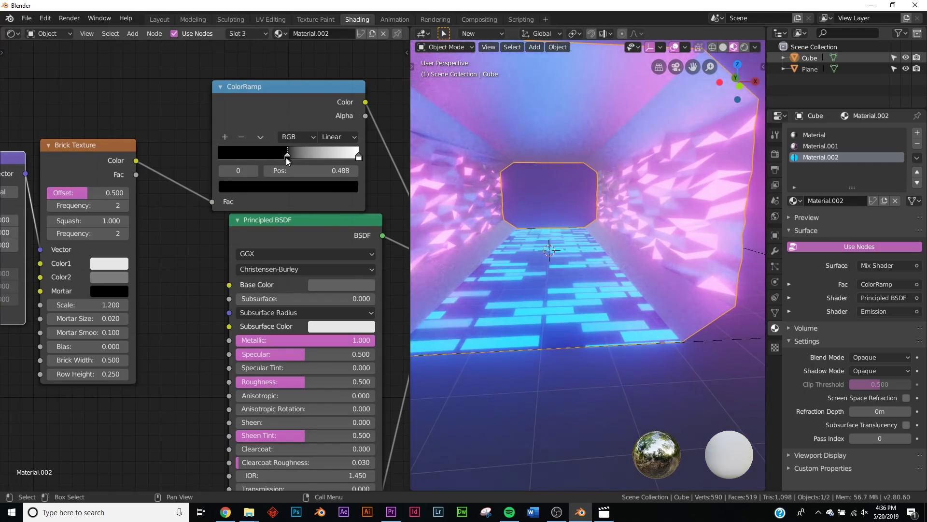
mouse_move(575, 270)
middle_mouse_down()
mouse_move(578, 288)
mouse_move(578, 269)
middle_mouse_up()
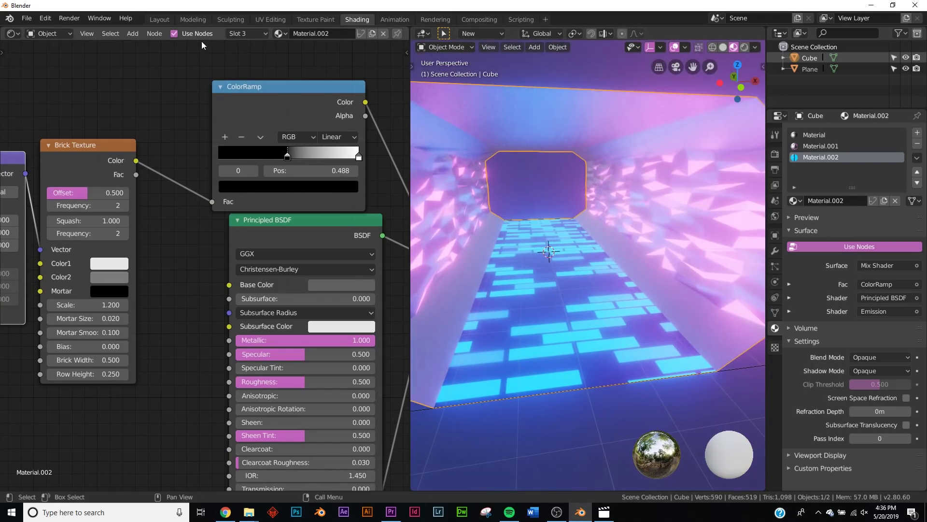
- Switch to the Layout workspace and set the world background color to black
left_click(163, 23)
mouse_move(468, 263)
middle_mouse_down()
mouse_move(448, 253)
mouse_move(470, 256)
mouse_move(461, 256)
middle_mouse_up()
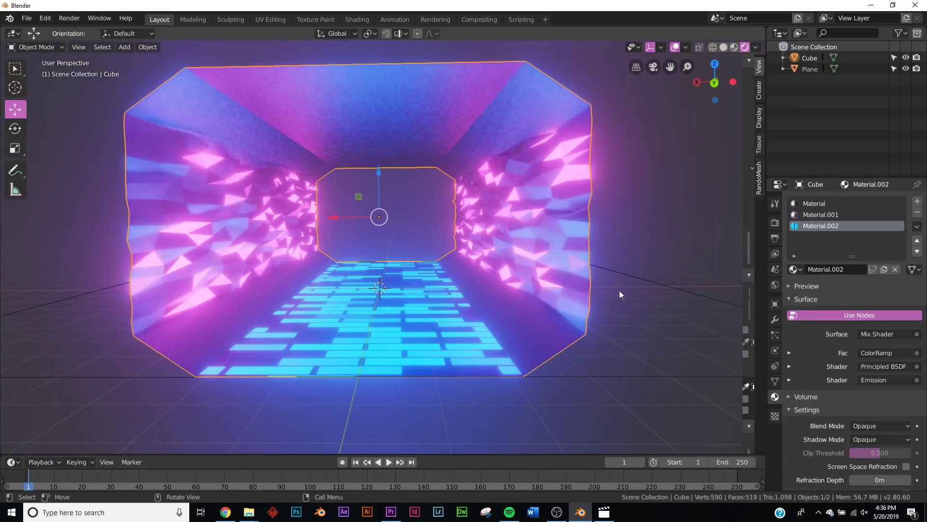
left_click(776, 224)
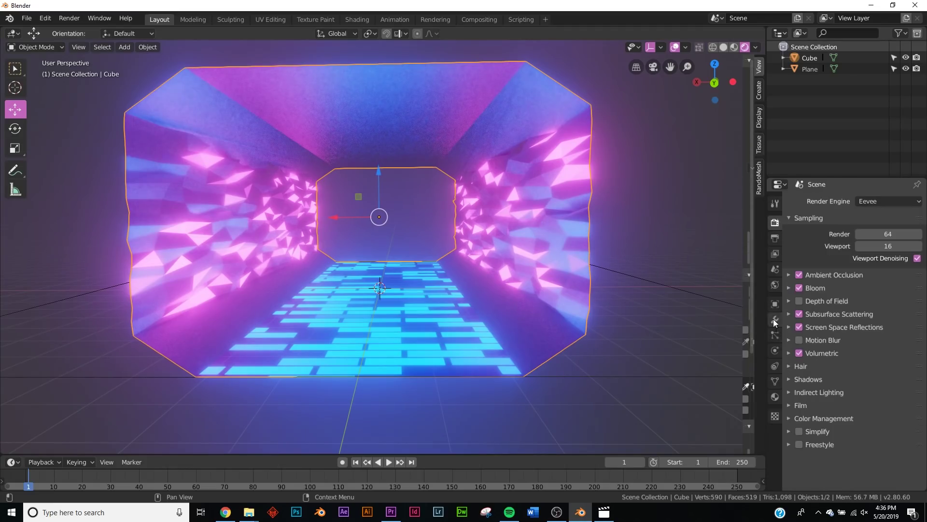
left_click(775, 285)
left_click(894, 271)
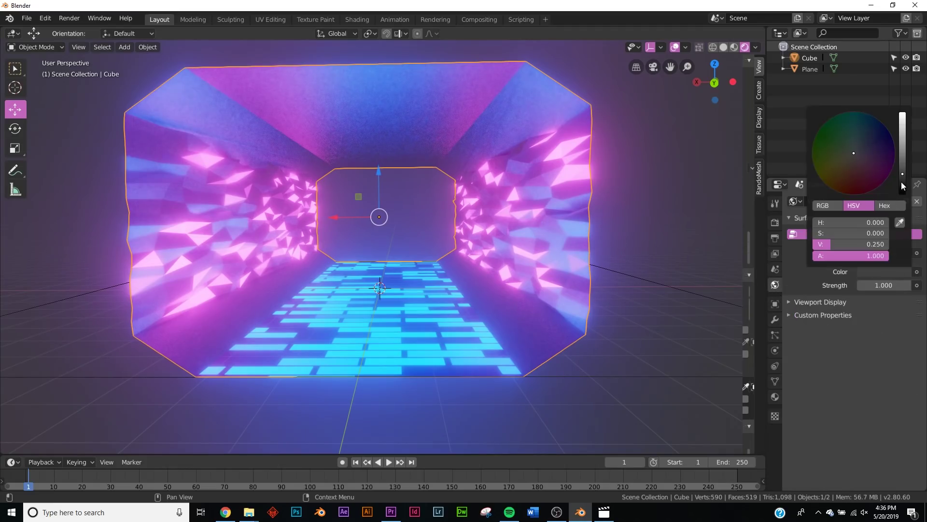
left_click_drag(903, 186, 904, 202)
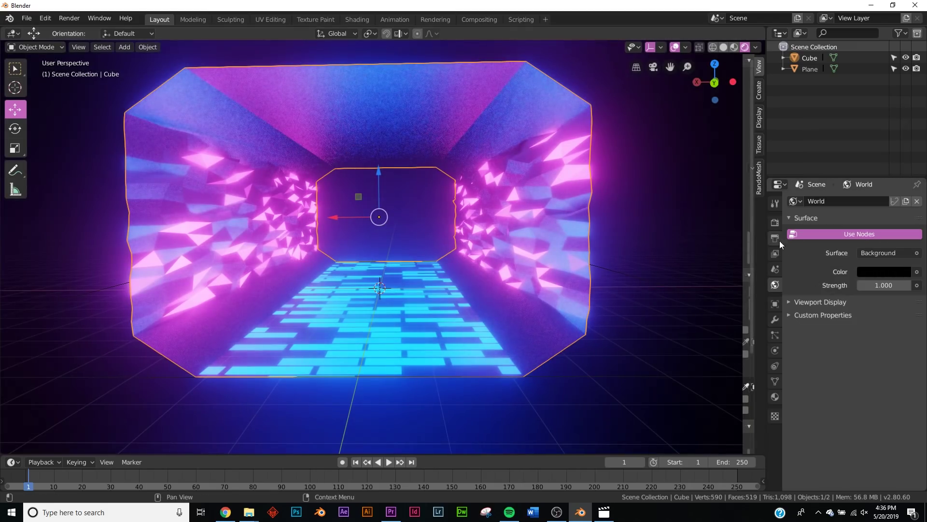
- Set the Eevee Bloom intensity to 0.485
left_click(775, 222)
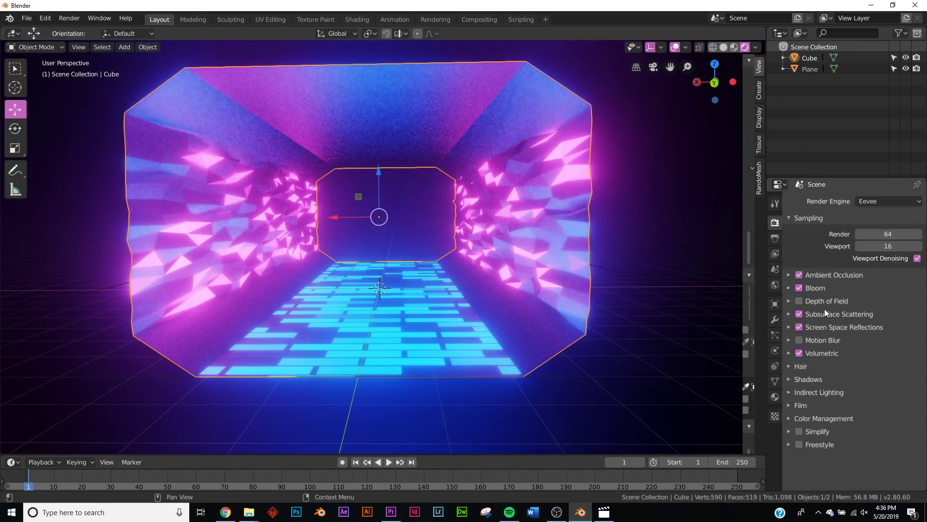
left_click(821, 291)
left_click_drag(897, 353, 877, 353)
mouse_move(407, 320)
middle_mouse_down()
mouse_move(426, 322)
mouse_move(410, 330)
mouse_move(407, 320)
middle_mouse_up()
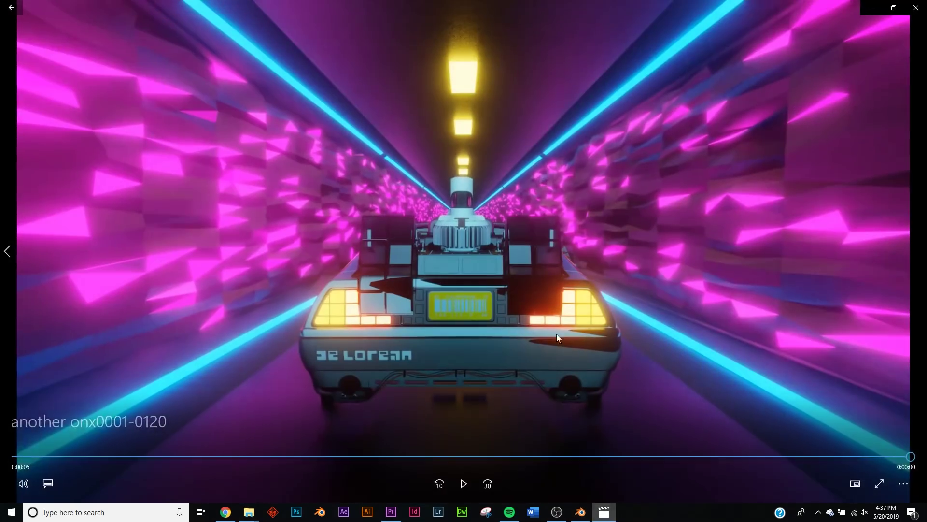
- Play the DeLorean tunnel reference clip, return to Blender and set the viewport to solid shading
left_click(463, 484)
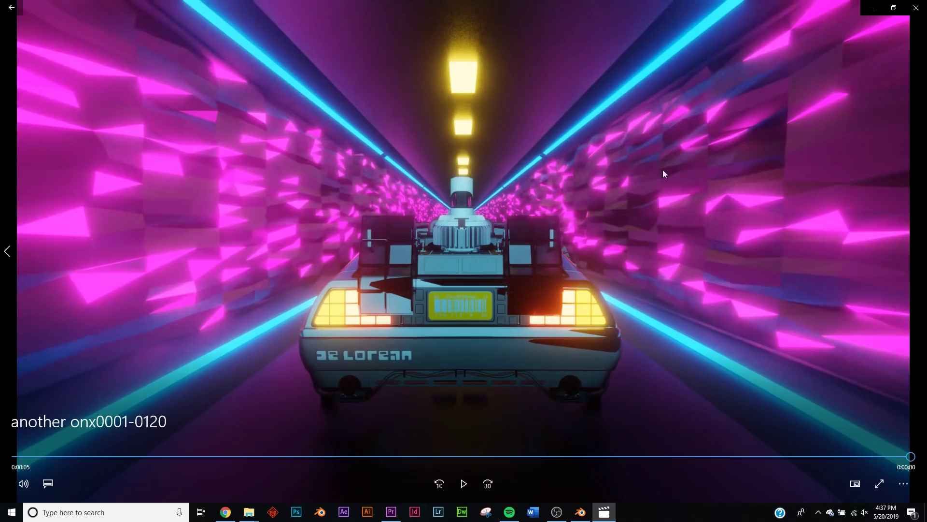
left_click(872, 7)
middle_click_drag(430, 232, 414, 242)
key("z")
left_click(508, 248)
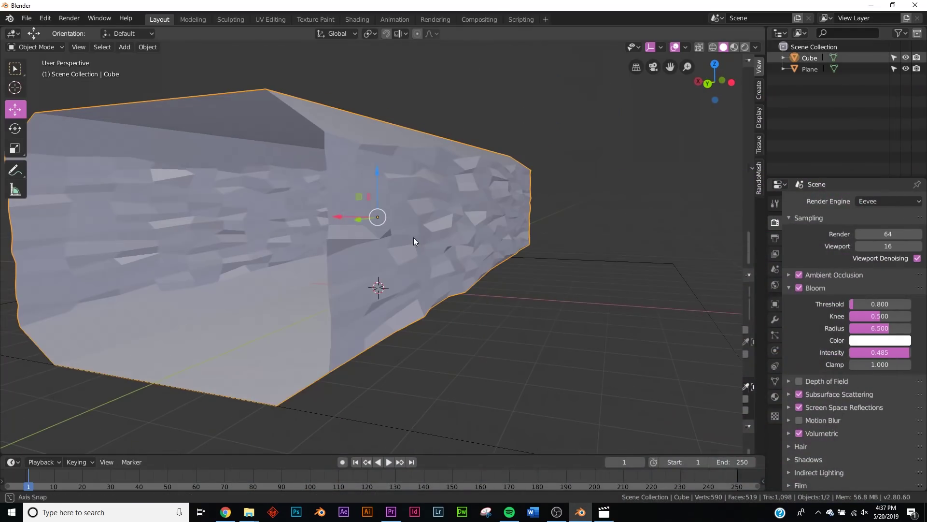
- Switch to Chrome and open the Blend Swap search page at blendswap.com/blends/search
left_click(225, 512)
left_click(141, 27)
type("blend")
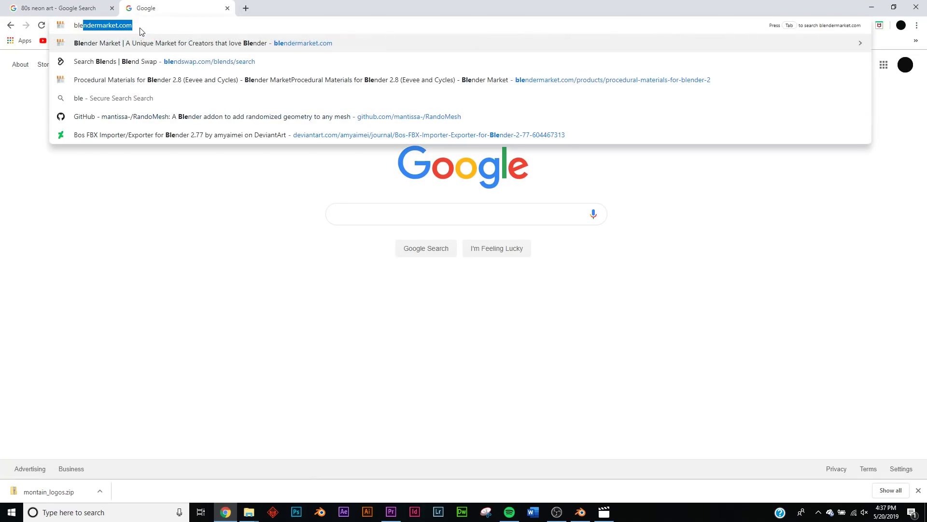
type("s")
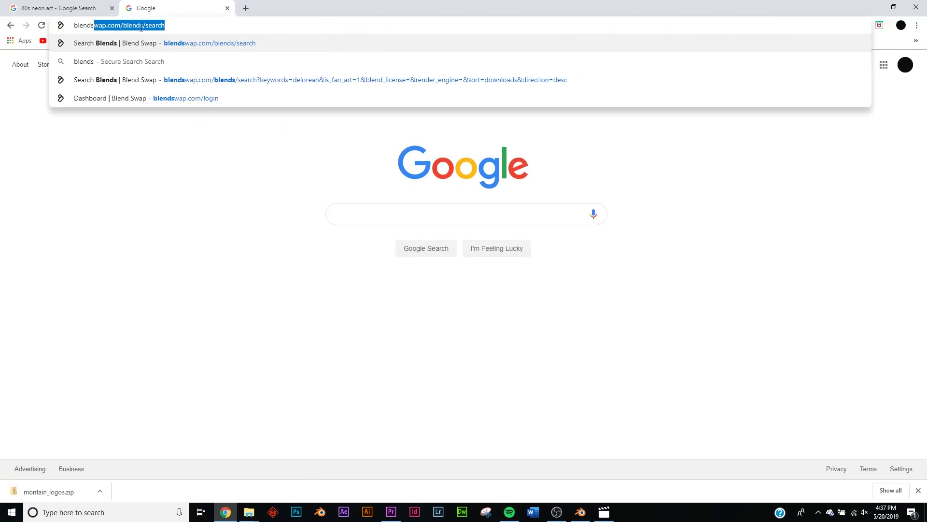
key("Return")
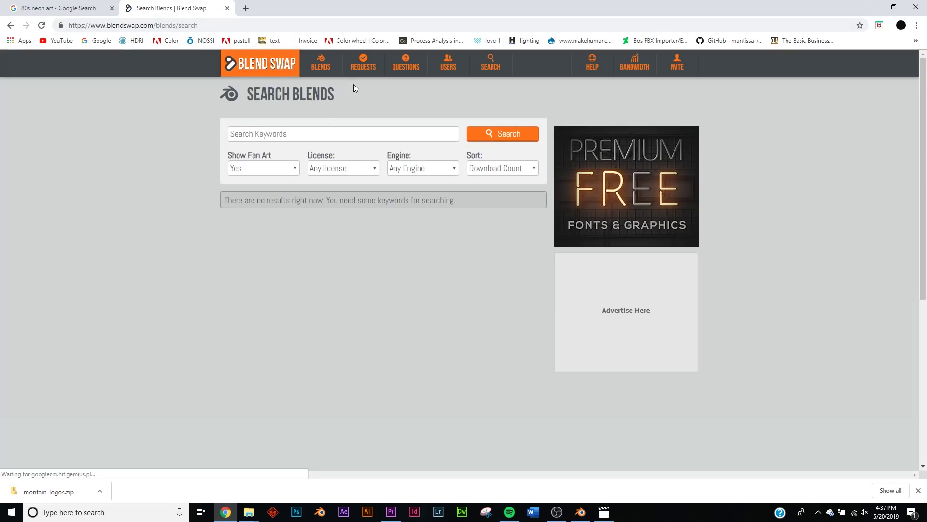
- Search Blend Swap for "delorean" and open the "A Certain DeLorean" model page
left_click(291, 131)
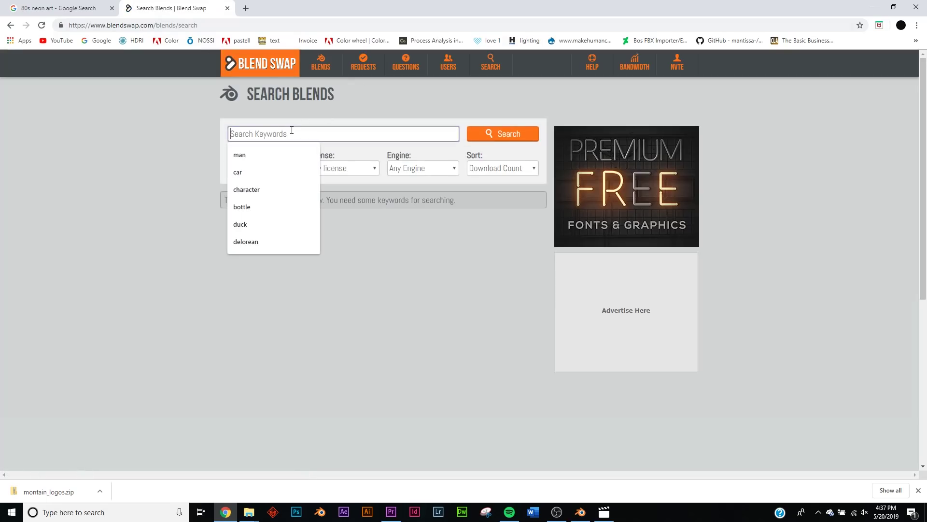
type("delorean")
left_click(282, 149)
left_click(500, 134)
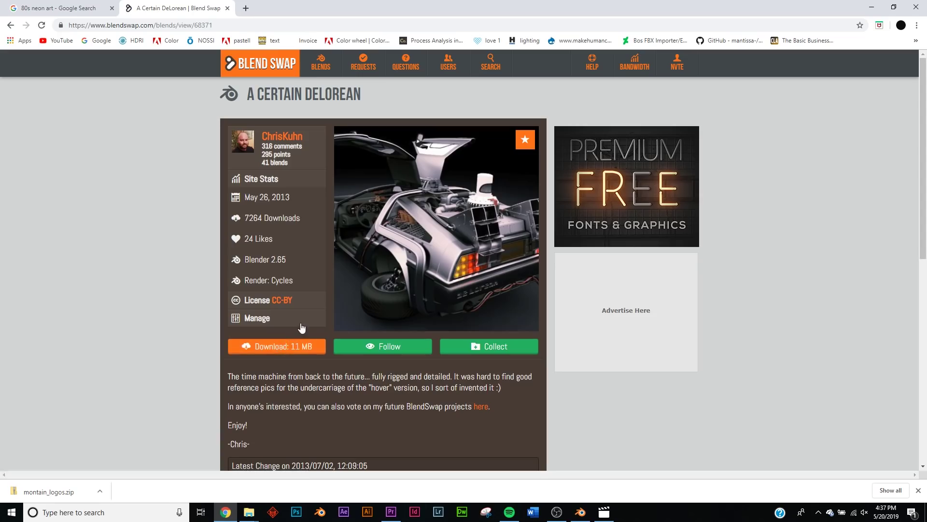
mouse_move(353, 235)
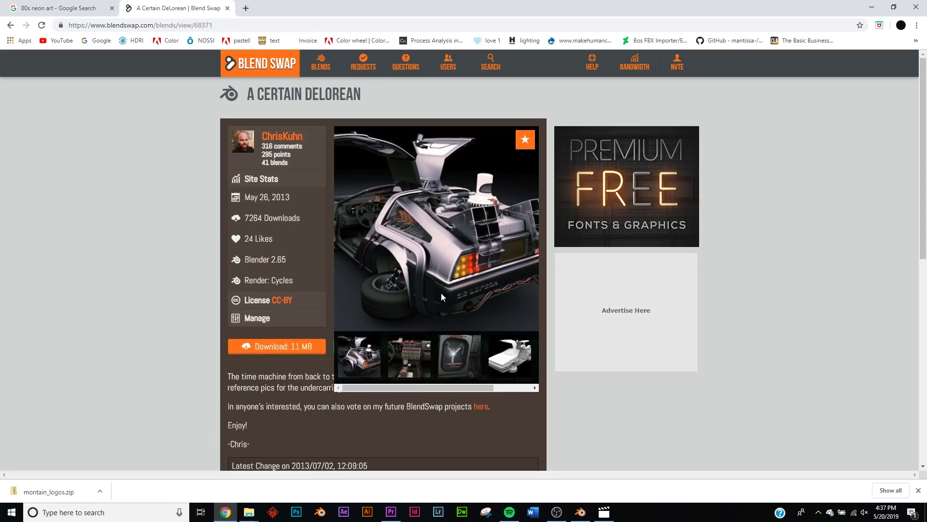
- Return to Blender and append every object from DeLorean_BlendSwap.blend in the "new 80s" folder
left_click(870, 7)
left_click(26, 18)
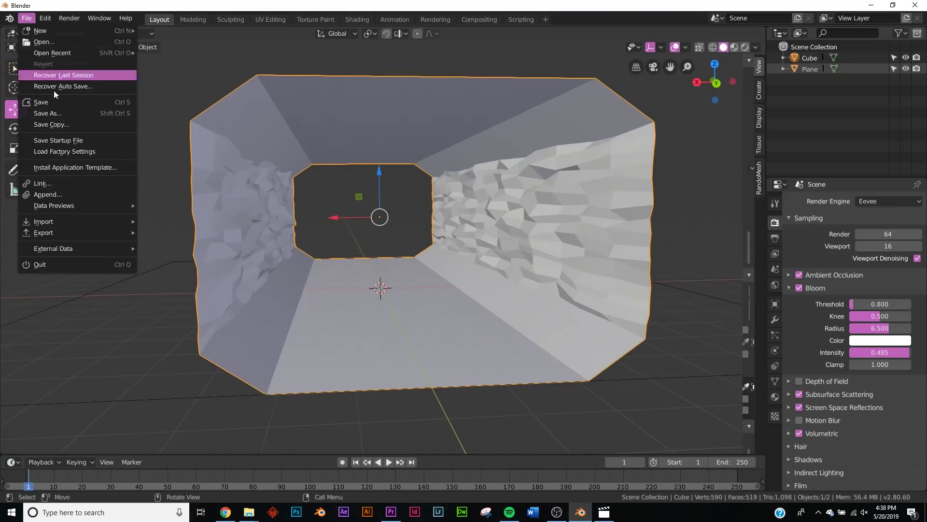
left_click(66, 195)
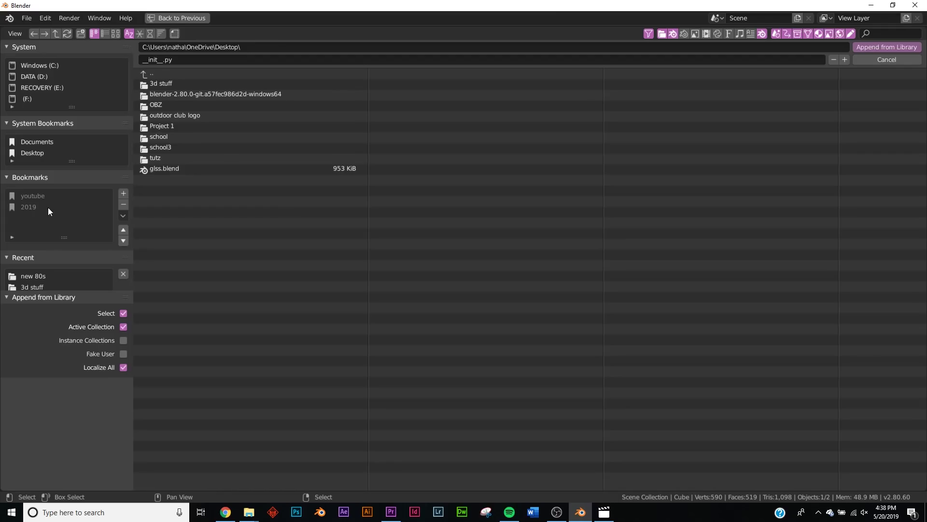
left_click(32, 275)
left_click(182, 86)
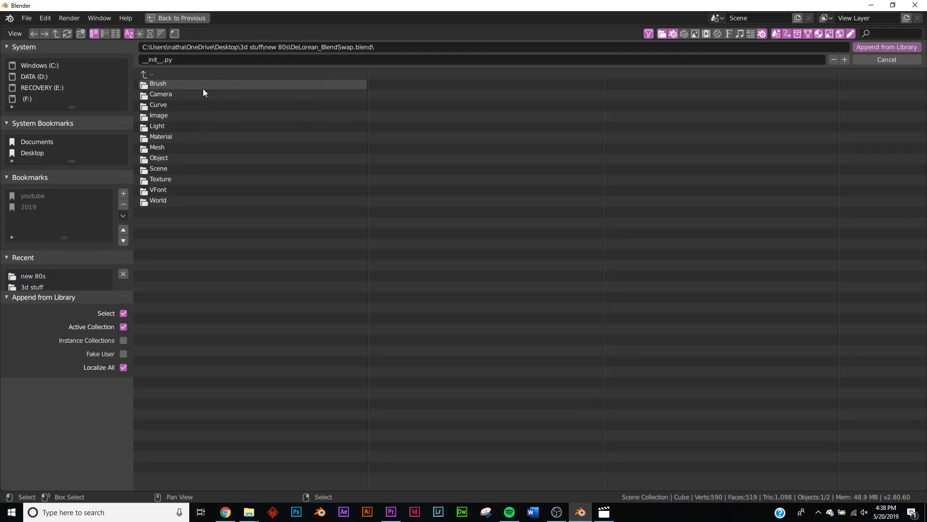
left_click(164, 157)
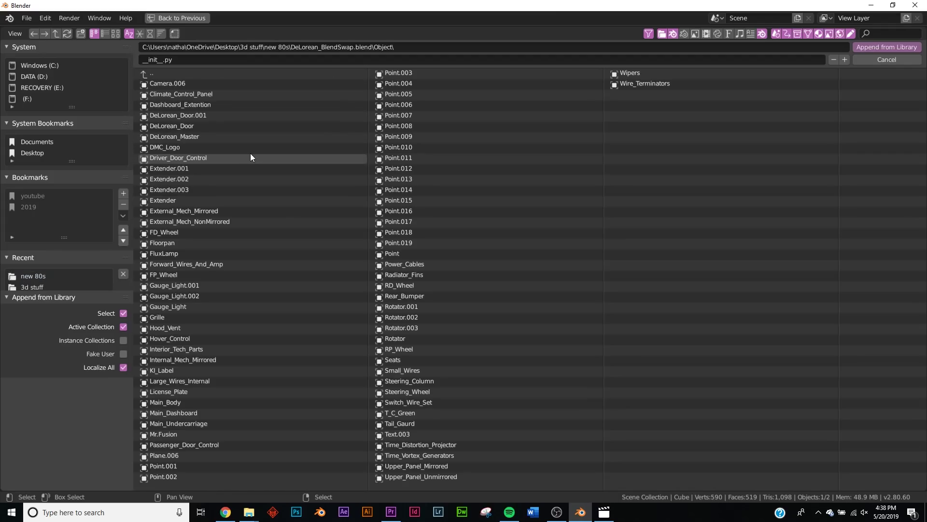
left_click(244, 150)
key("a")
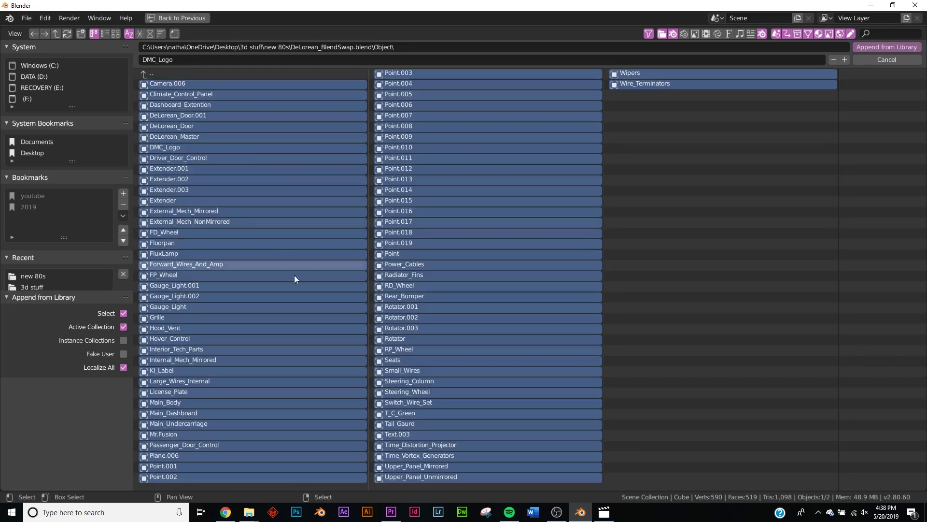
key("Return")
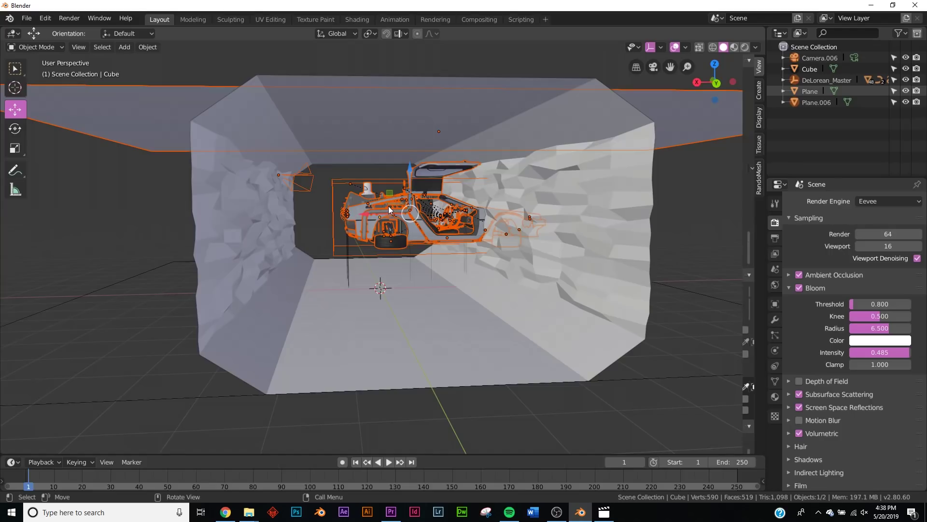
- Set the DeLorean_Master empty's rotation to 0° on X, 0° on Y and 90° on Z
mouse_move(480, 224)
middle_mouse_down()
mouse_move(435, 227)
mouse_move(479, 224)
middle_mouse_up()
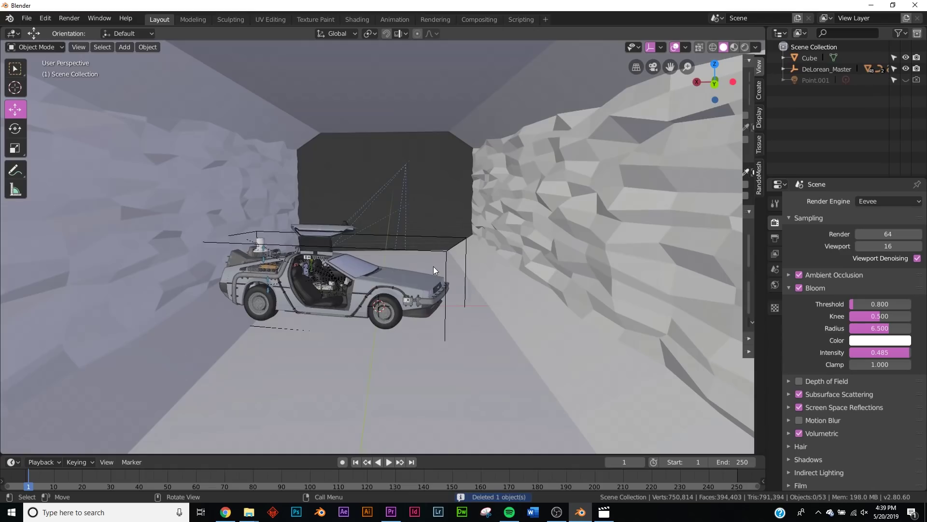
scroll(433, 266, "up", 4)
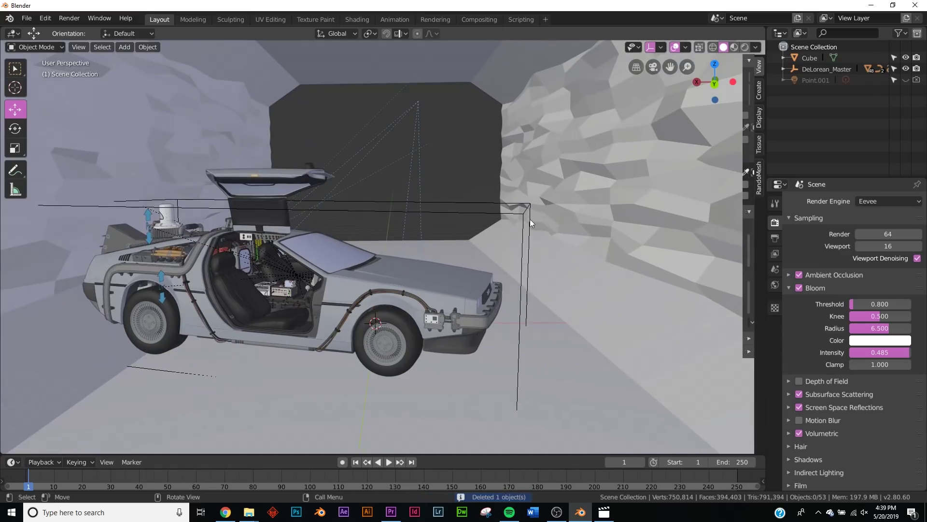
left_click(522, 217)
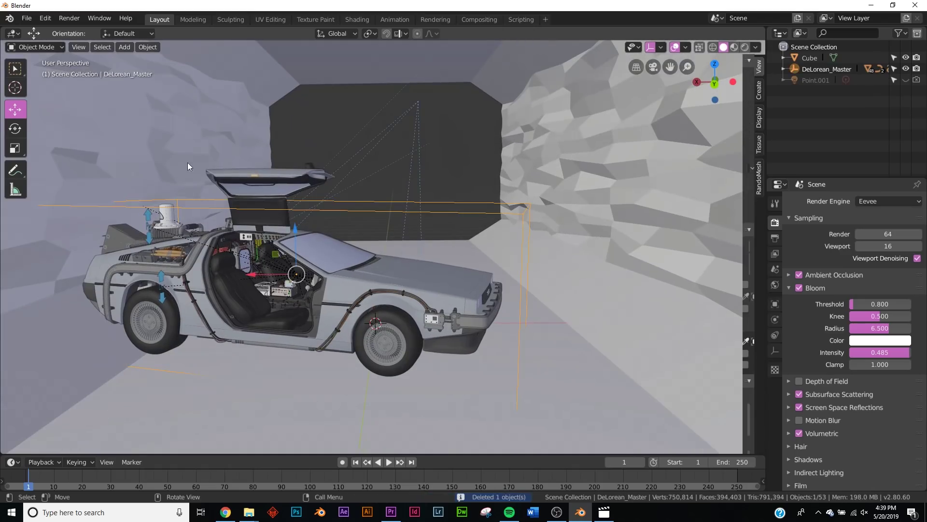
left_click(776, 303)
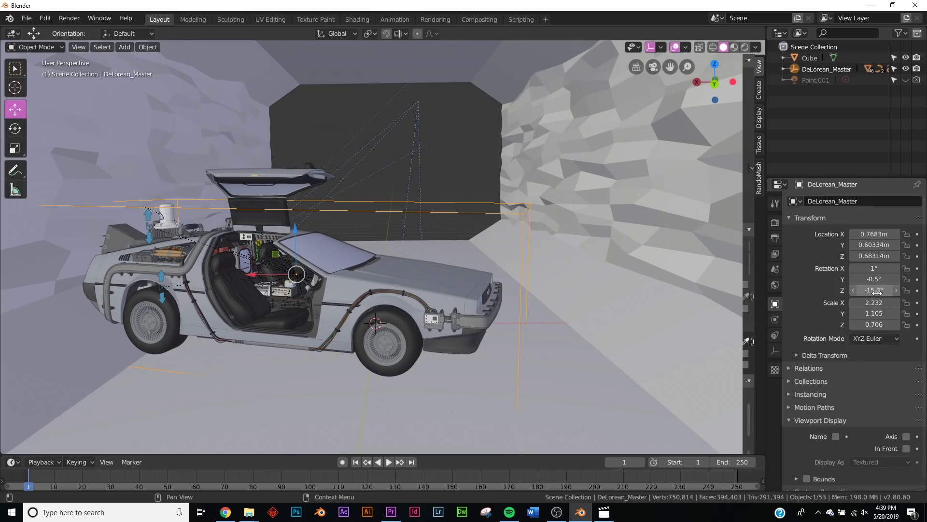
left_click_drag(872, 280, 872, 279)
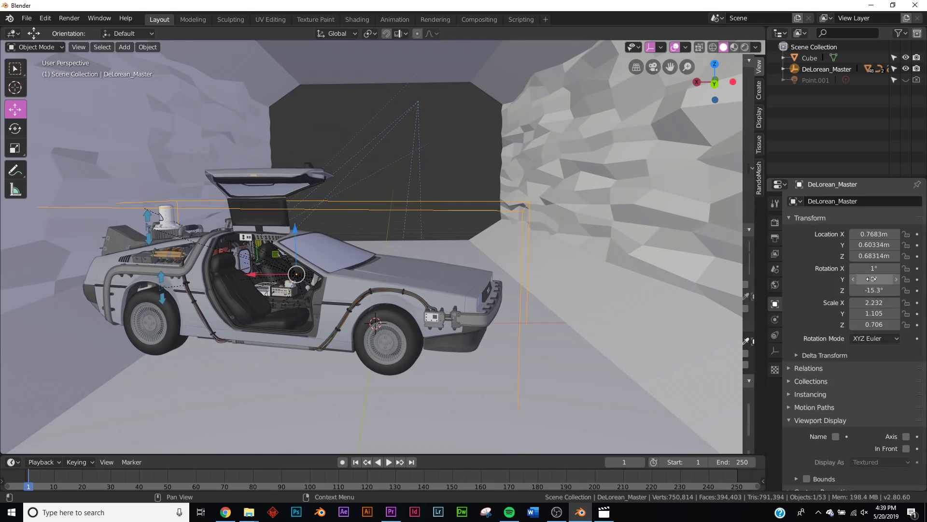
left_click(854, 269)
mouse_move(873, 291)
left_mouse_down()
mouse_move(904, 290)
mouse_move(868, 290)
left_mouse_up()
type("90")
key("Return")
- Move DeLorean_Master about -0.888 m along X and about 3.7 m along Y to place the car in the tunnel
left_click_drag(257, 274, 381, 277)
middle_click_drag(381, 278, 354, 286)
scroll(353, 286, "down", 4)
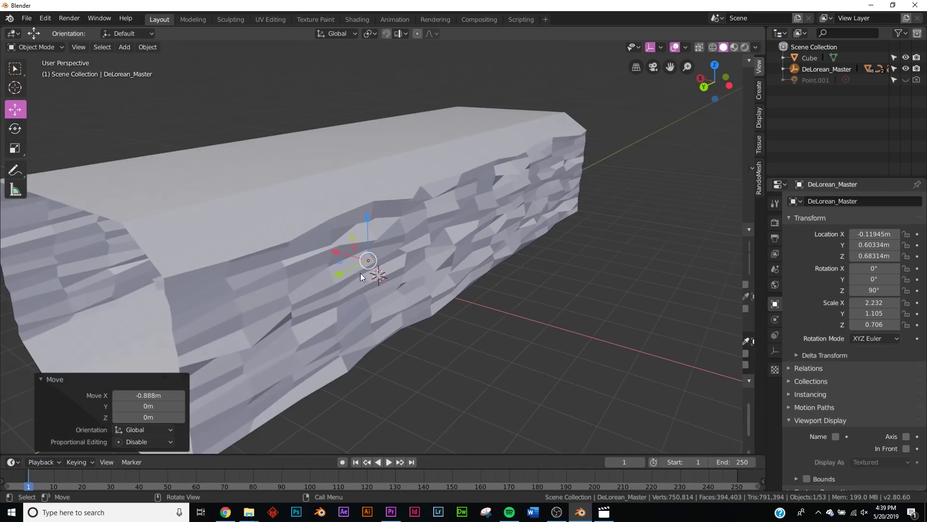
left_click_drag(339, 274, 242, 320)
middle_click_drag(242, 319, 289, 302)
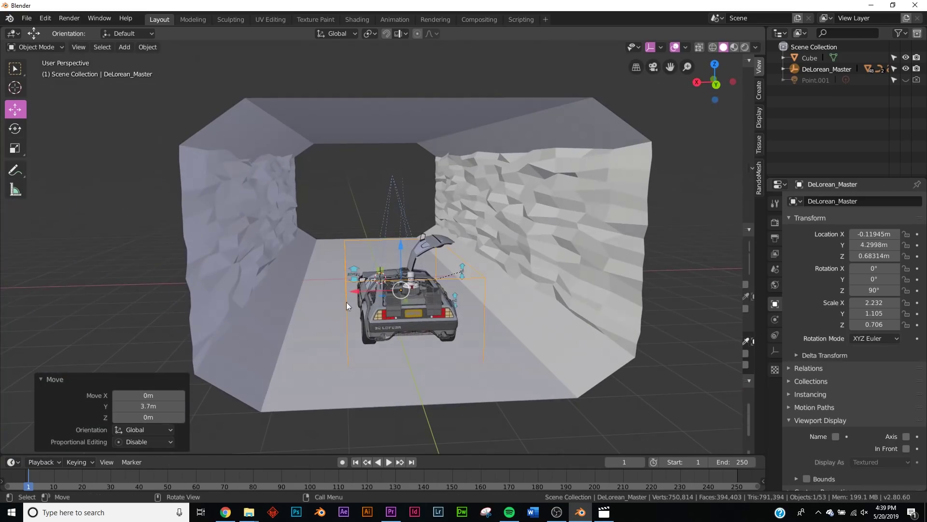
- Add a point light to the tunnel scene
key("z")
left_click(419, 237)
middle_click_drag(433, 314, 413, 308)
key("z")
left_click(424, 279)
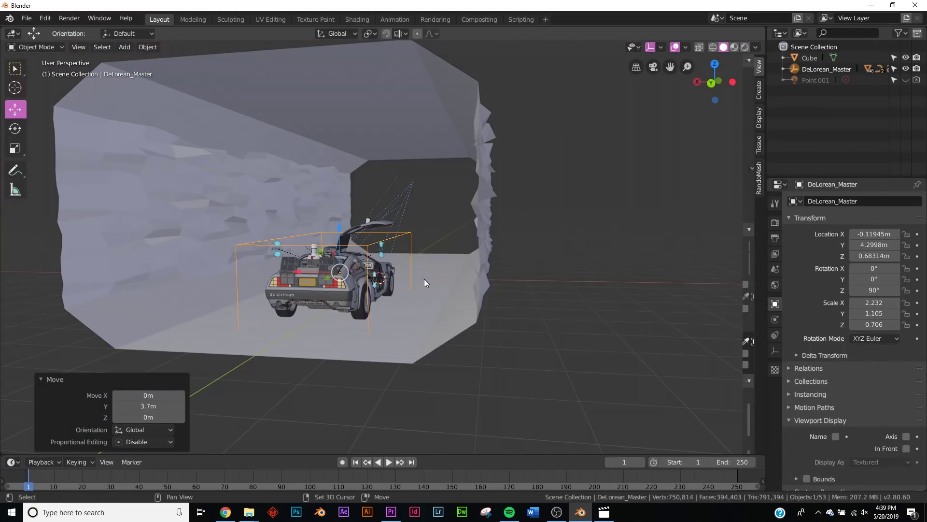
key("shift+a")
mouse_move(408, 405)
left_click(442, 405)
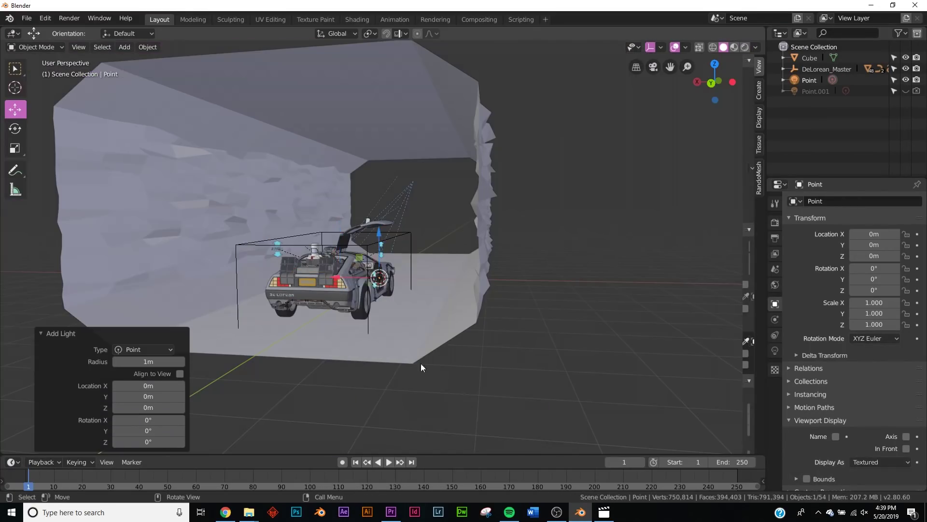
- Move the point light to about 6.69 m on Y and 1.5 m on Z, just behind and above the car
middle_click_drag(445, 387, 383, 329)
key("g")
key("y")
left_click(285, 291)
key("g")
key("z")
left_click(289, 239)
left_click_drag(246, 268, 220, 273)
left_click_drag(245, 235, 246, 212)
- Switch to the rendered view and set the point light's power to 1 W
key("z")
left_click(326, 177)
middle_click_drag(332, 240, 425, 286)
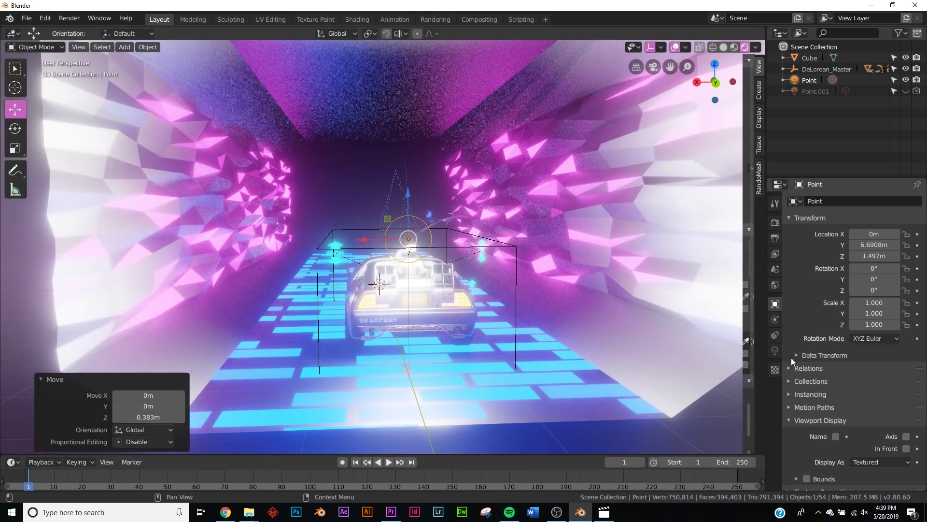
left_click(776, 352)
left_click(888, 274)
type("1")
key("Return")
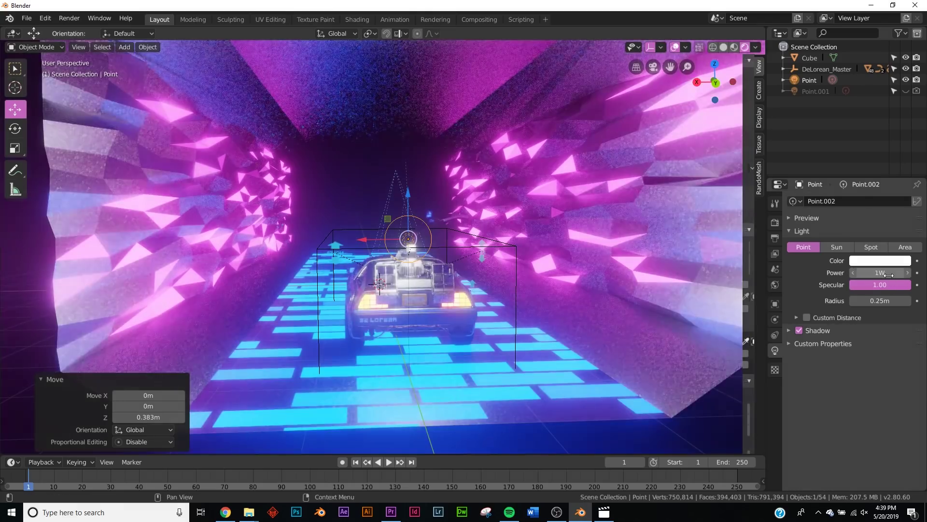
- Change the point light's color to light blue
scroll(468, 277, "up", 6)
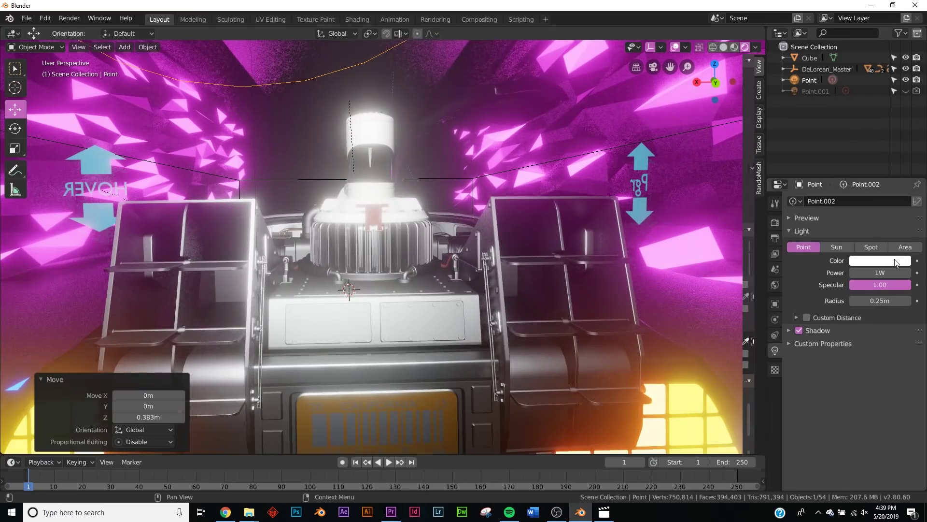
left_click(880, 261)
left_click(862, 138)
scroll(477, 238, "down", 6)
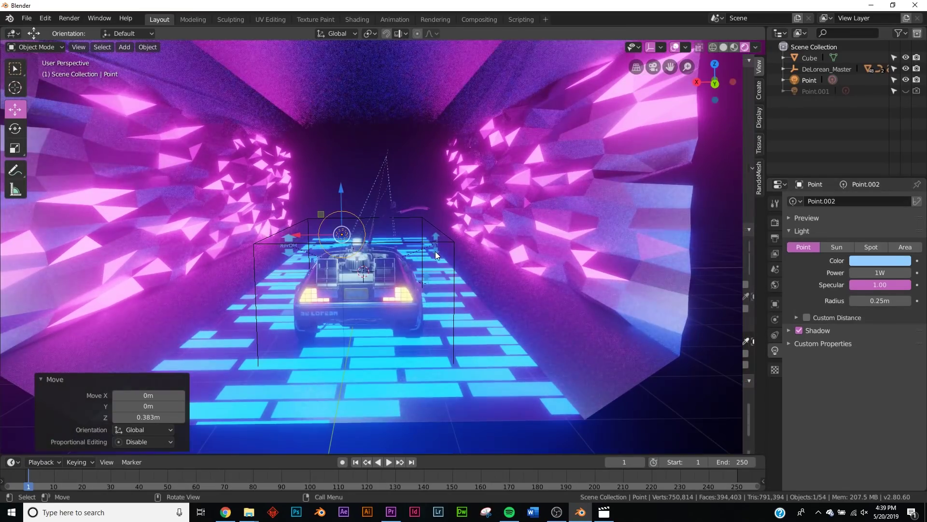
- In solid view, add a camera and move it 8 m along Y to the tunnel's open end behind the car
key("z")
left_click(514, 251)
mouse_move(408, 242)
middle_mouse_down()
mouse_move(381, 243)
mouse_move(402, 246)
middle_mouse_up()
middle_click_drag(521, 234, 357, 242)
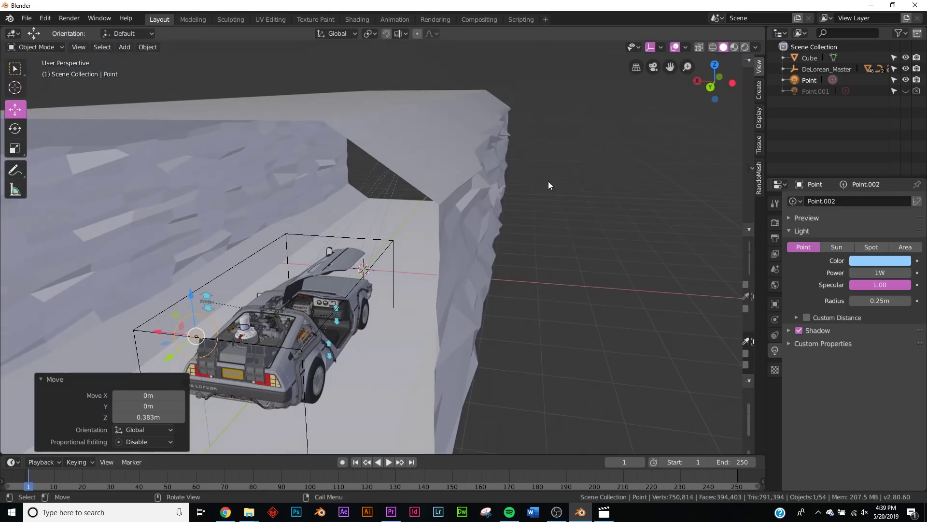
middle_click_drag(548, 182, 459, 195)
scroll(373, 201, "down", 4)
middle_click_drag(372, 201, 408, 237, "shift")
key("shift+a")
mouse_move(440, 185)
left_click(427, 213)
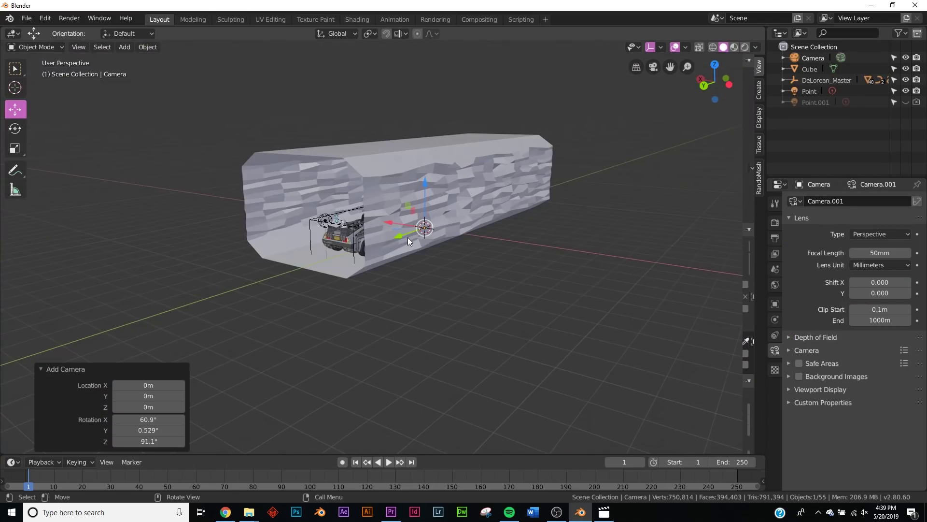
key("g")
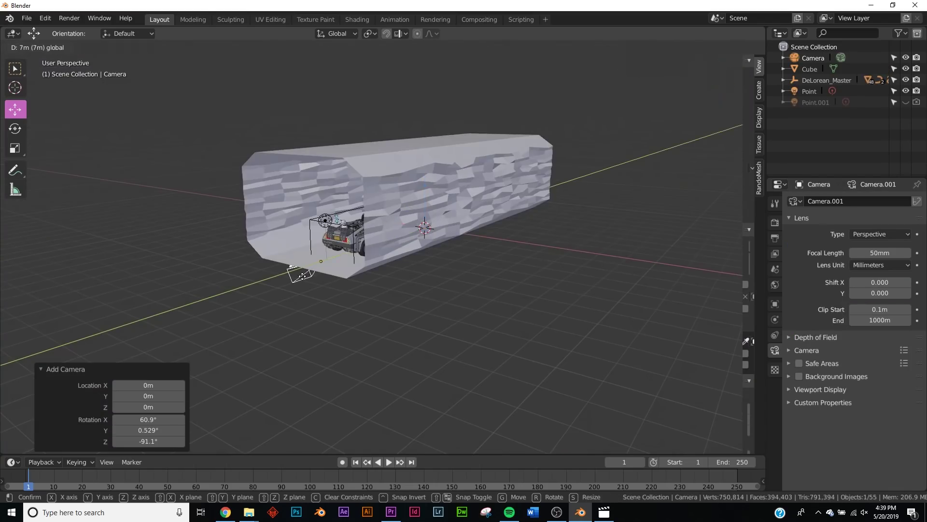
left_click(325, 279)
scroll(310, 278, "up", 5)
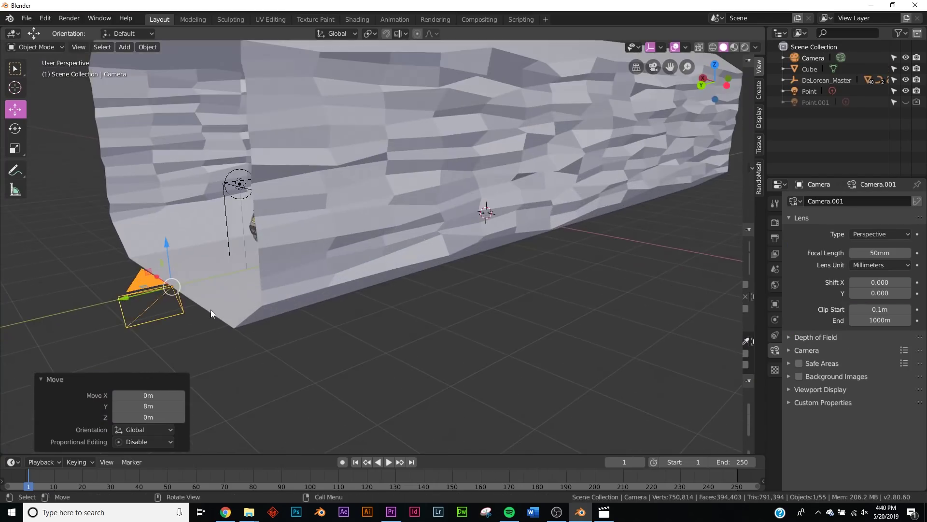
- Set the camera's rotation to 90° on X, 0° on Y and -180° on Z, and raise it about 0.487 m
left_click(775, 304)
left_click(873, 268)
key("Return")
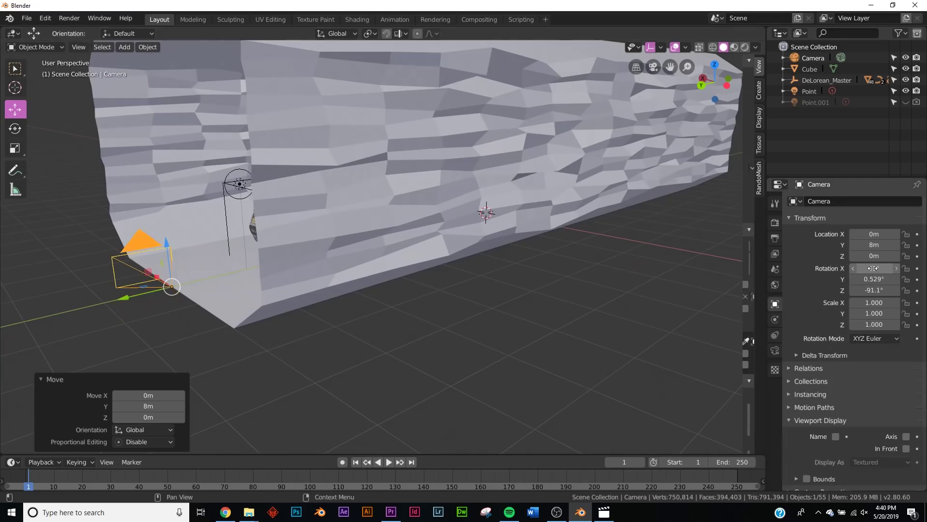
middle_click_drag(327, 274, 411, 278)
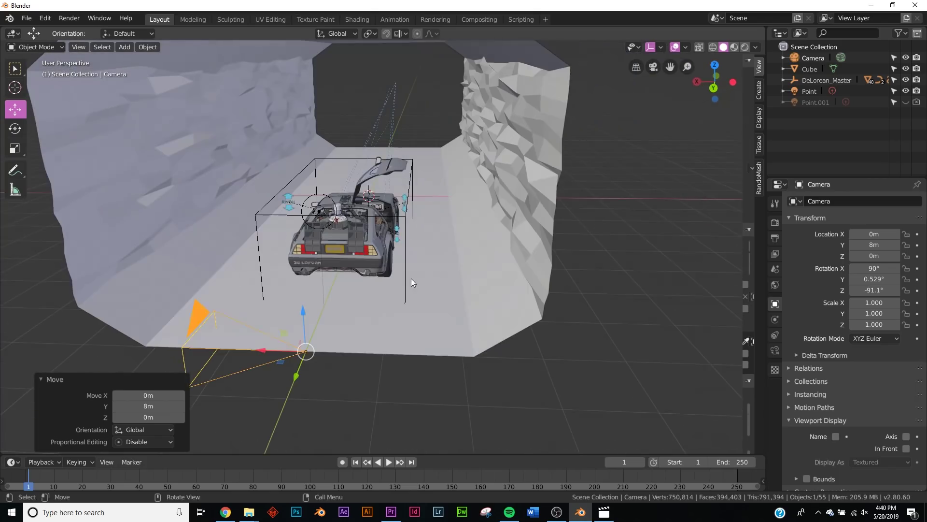
left_click(875, 279)
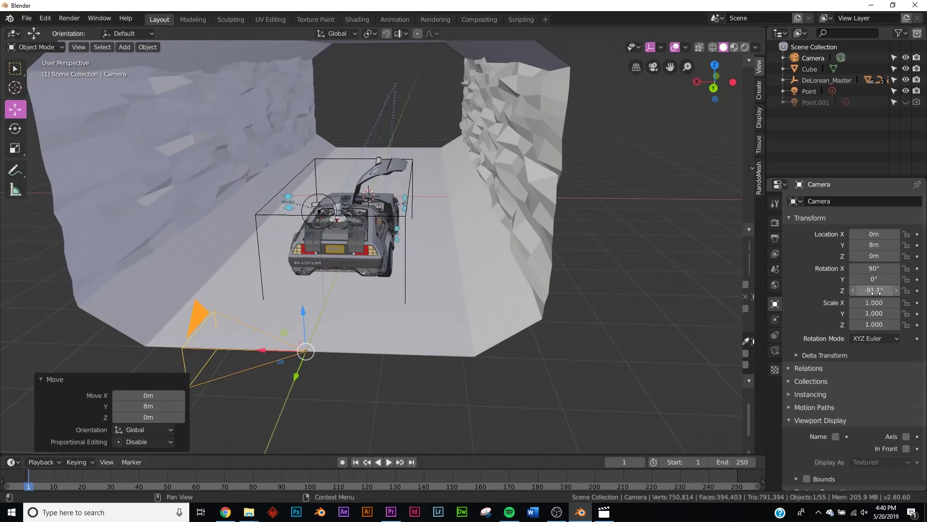
key("Return")
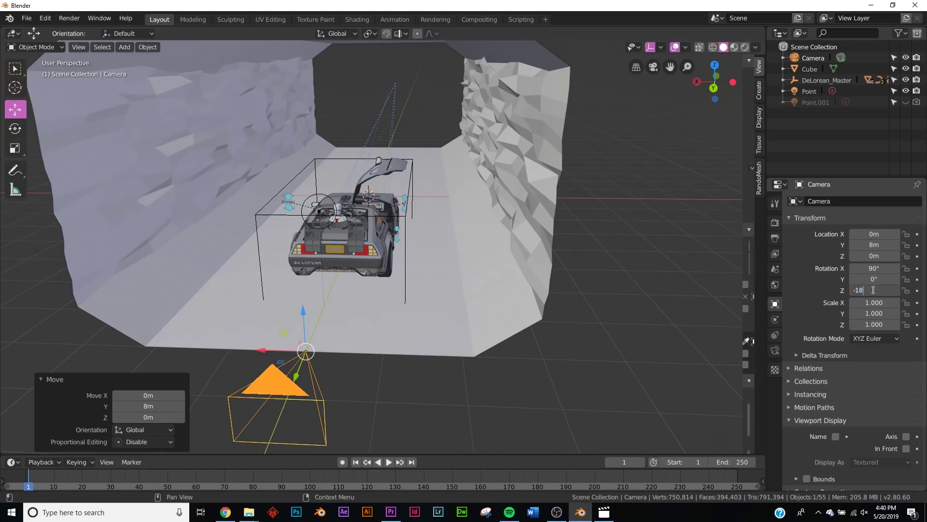
type("0")
key("Return")
left_click_drag(305, 315, 305, 285)
middle_click_drag(382, 279, 344, 281)
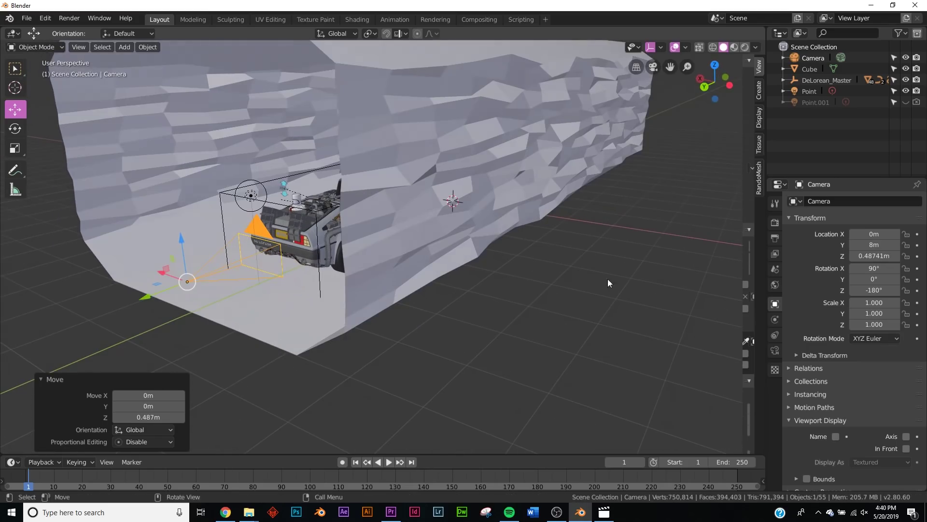
- Set the animation's end frame to 120
left_click(730, 461)
type("120")
key("Return")
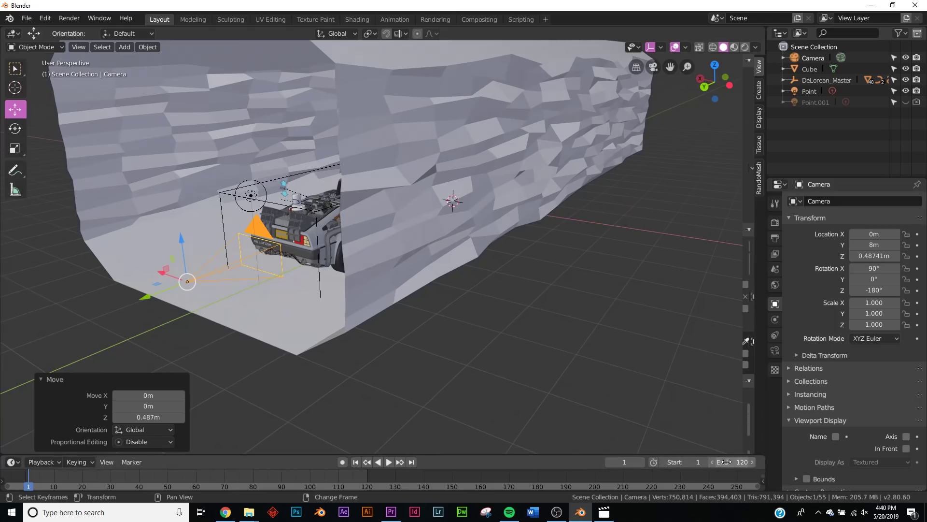
- Set the animation's end frame to 80
left_click(731, 462)
type("80")
key("Return")
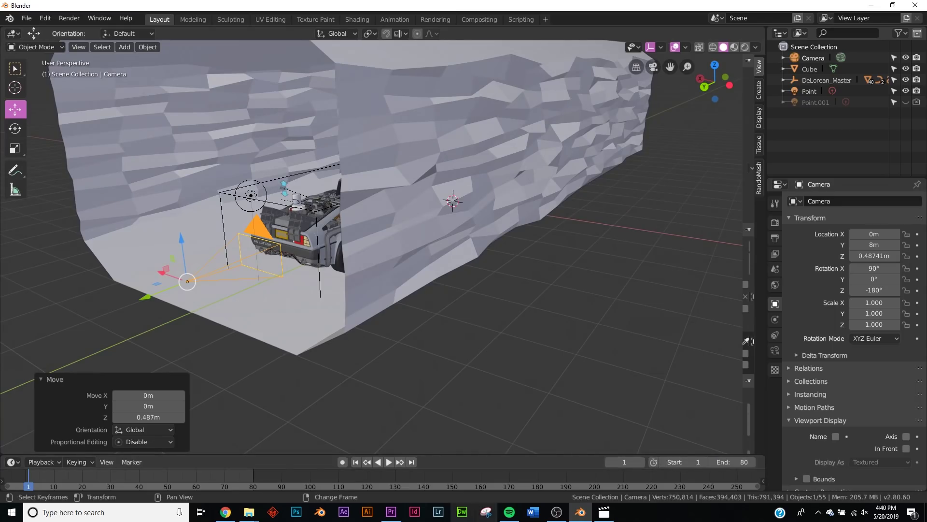
- Keyframe the camera's Y location at 8 m on frame 1 and at -8 m on frame 81
left_click_drag(472, 487, 350, 487)
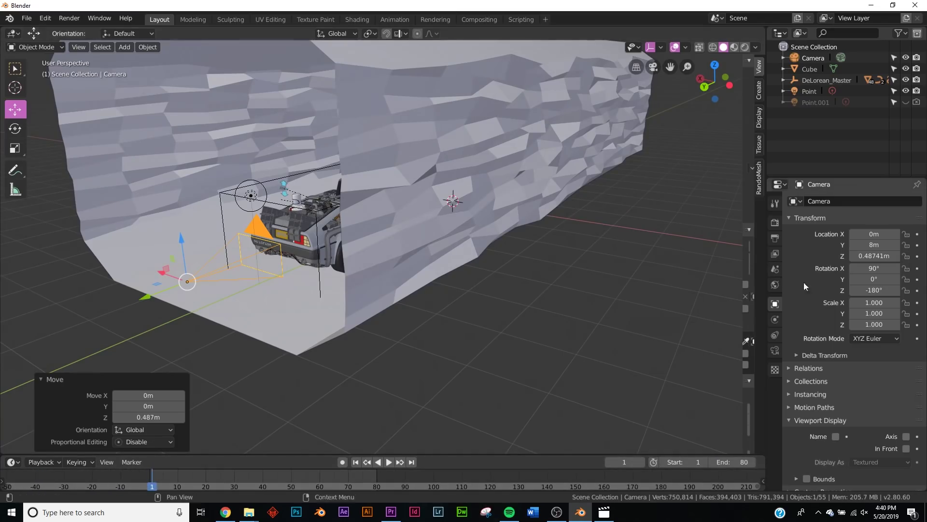
left_click(917, 245)
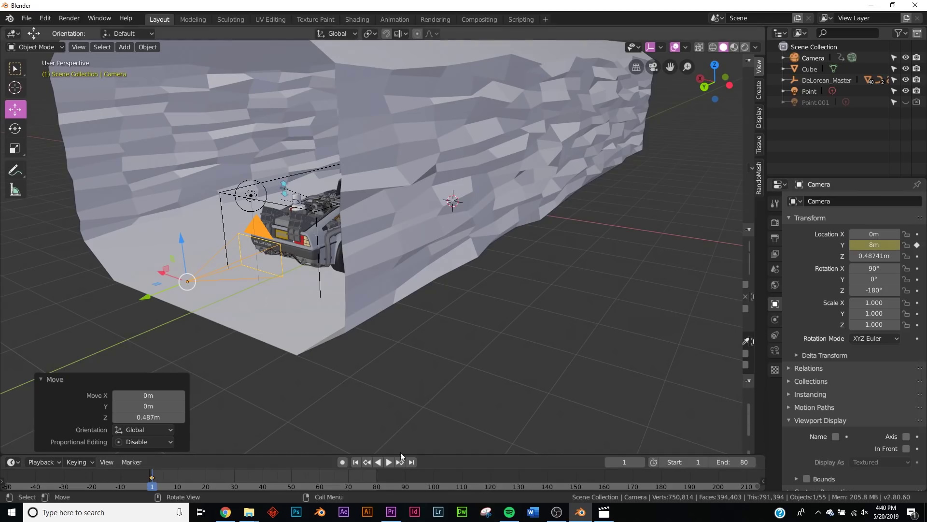
left_click(413, 462)
key("Right")
left_click(871, 246)
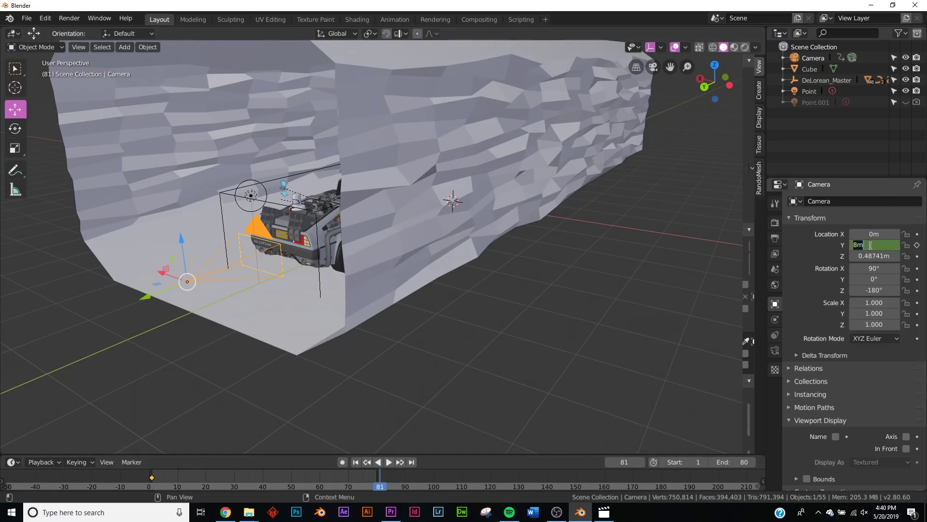
type("-8")
key("Return")
middle_click_drag(604, 227, 454, 236)
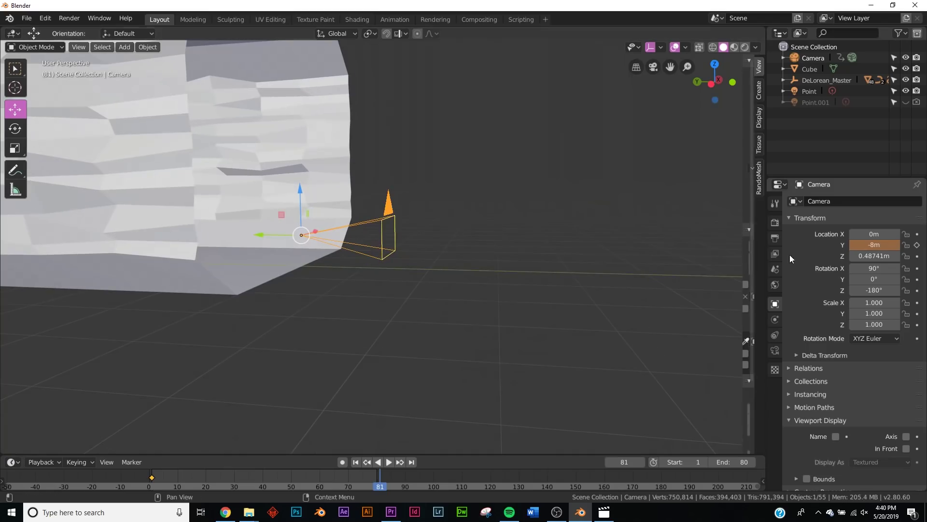
left_click(917, 245)
- Play the animation through the camera view and return to frame 1
key("KP_0")
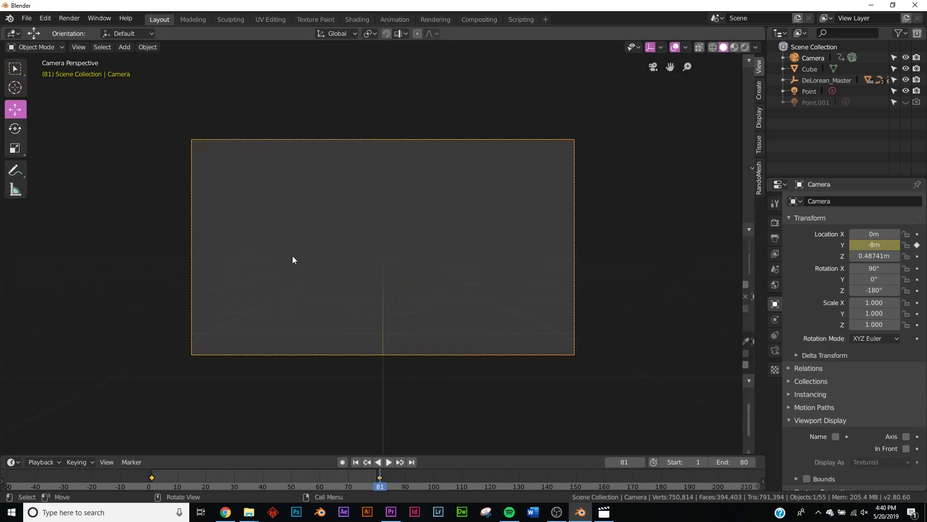
left_click(389, 462)
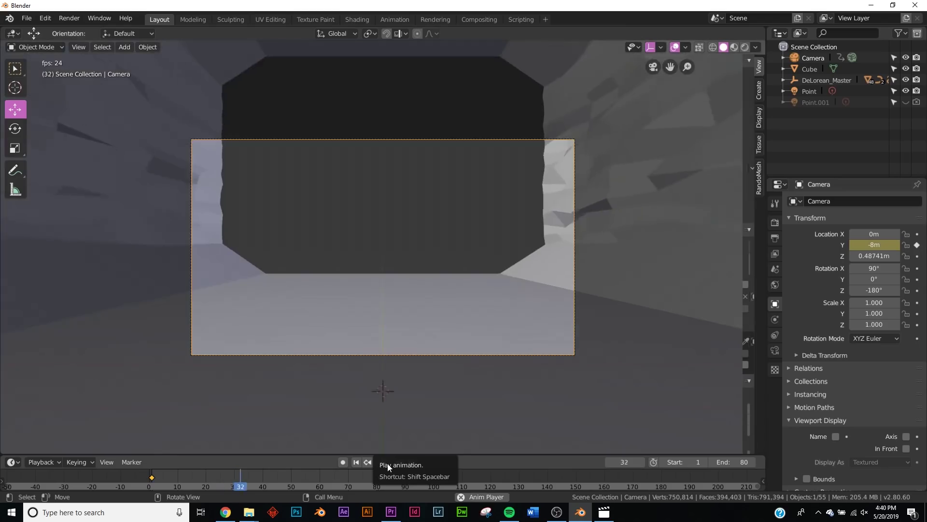
left_click(389, 463)
left_click(360, 462)
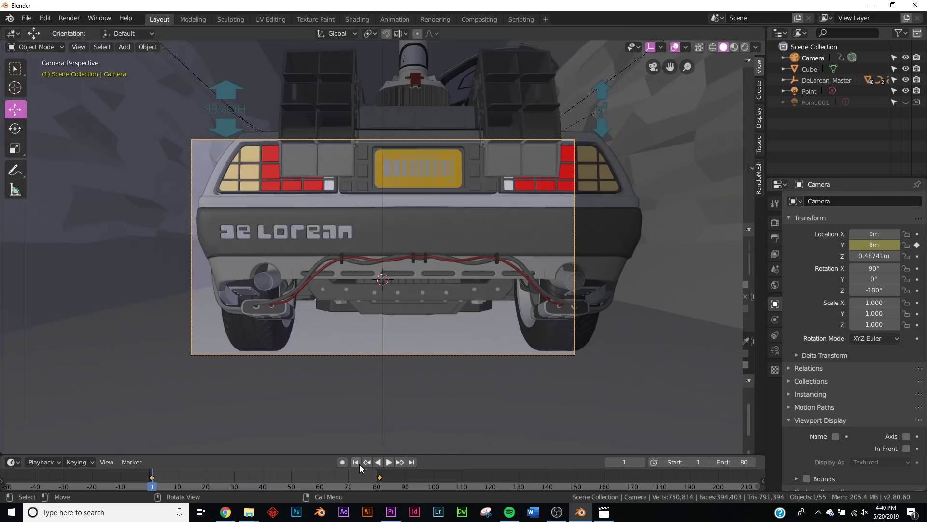
- Move DeLorean_Master about -2.56 m along Y, farther from the camera, and check it in the camera view
key("KP_0")
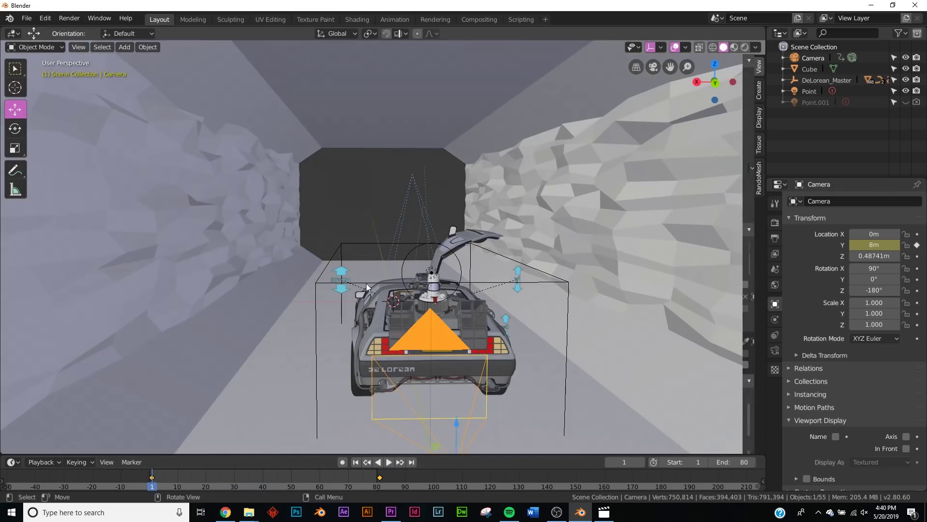
left_click(402, 305)
middle_click_drag(403, 305, 460, 309)
key("g")
key("y")
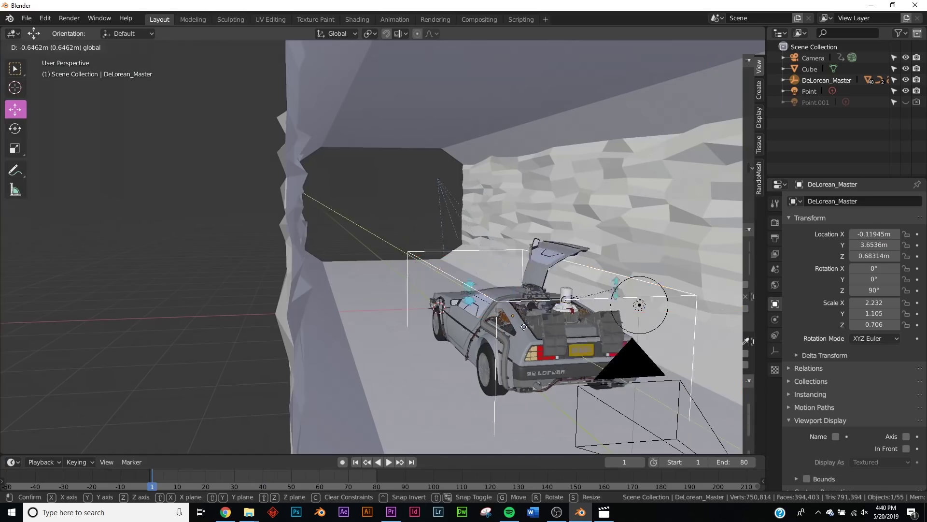
left_click(483, 315)
key("KP_0")
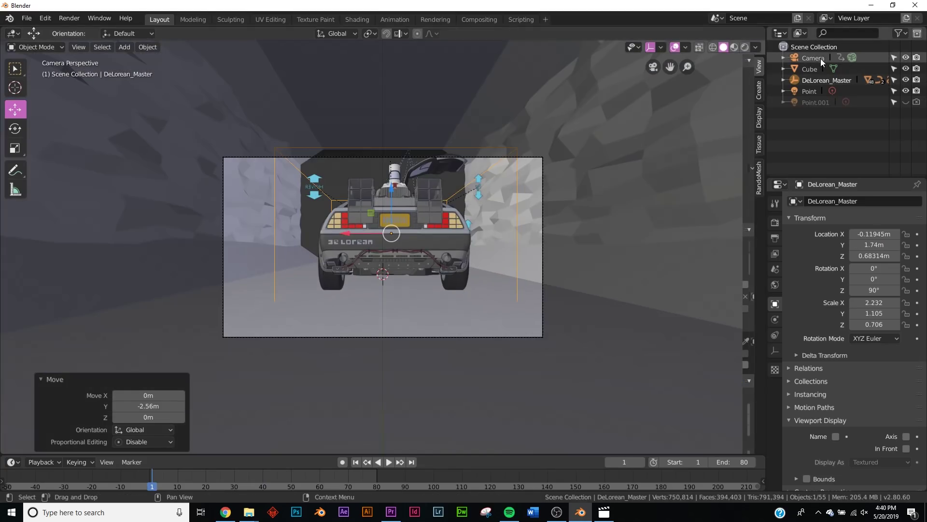
- Move the tunnel's Cube object into a new collection named "tube"
key("KP_0")
left_click(386, 228)
scroll(386, 227, "up", 3)
middle_click_drag(309, 244, 265, 254)
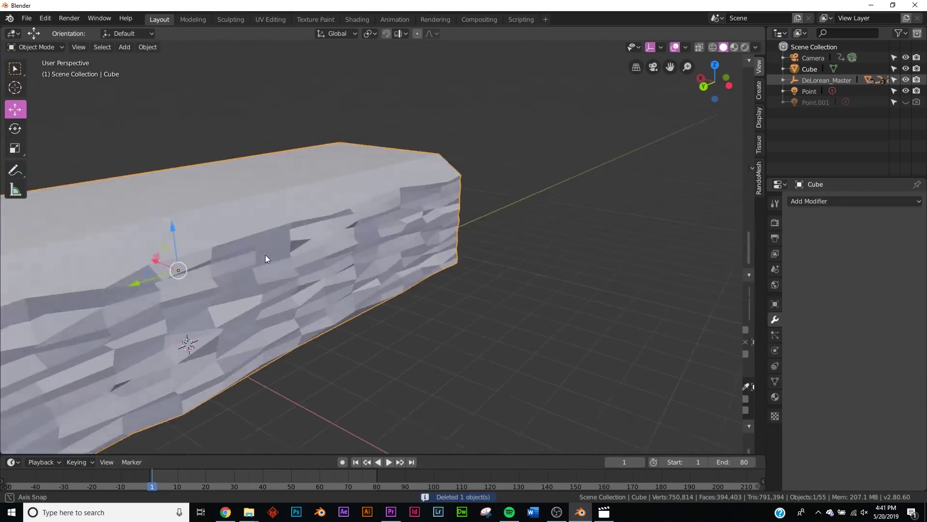
scroll(266, 254, "down", 5)
middle_click_drag(465, 241, 401, 259)
key("space")
left_click(398, 170)
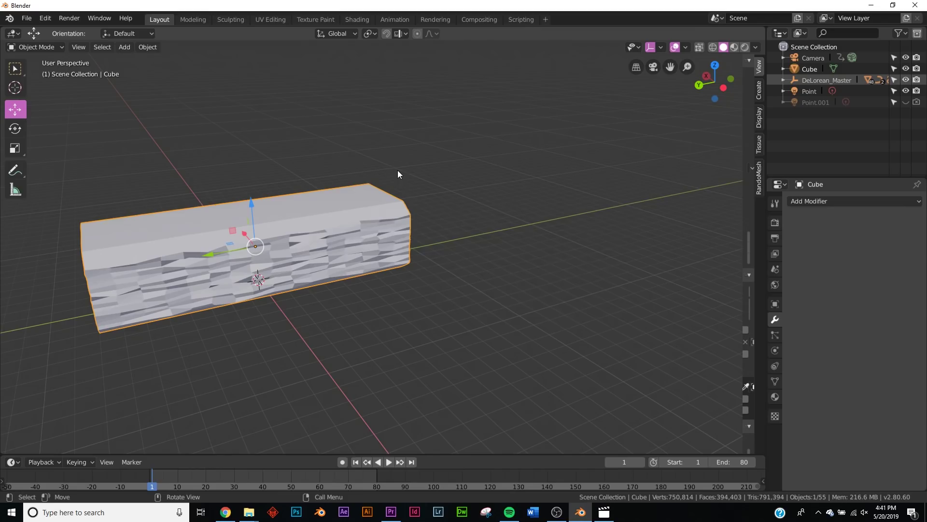
key("m")
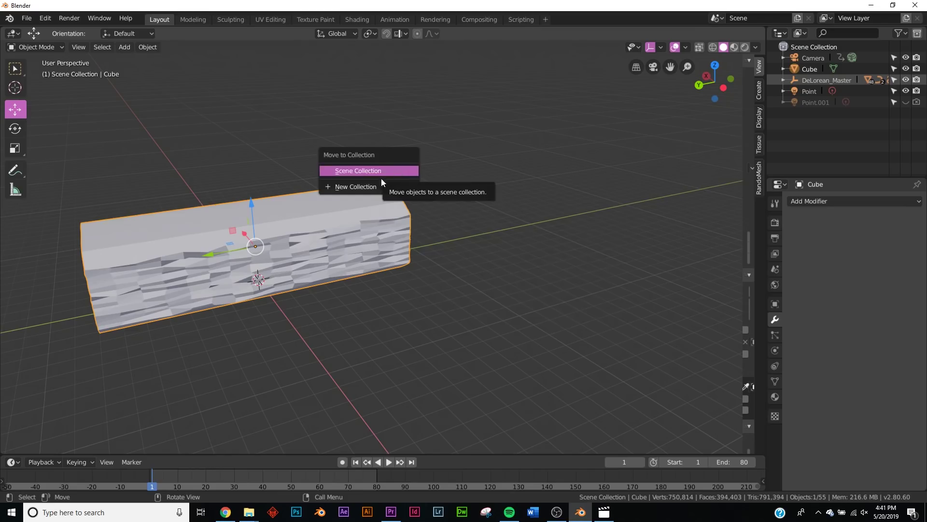
left_click(367, 186)
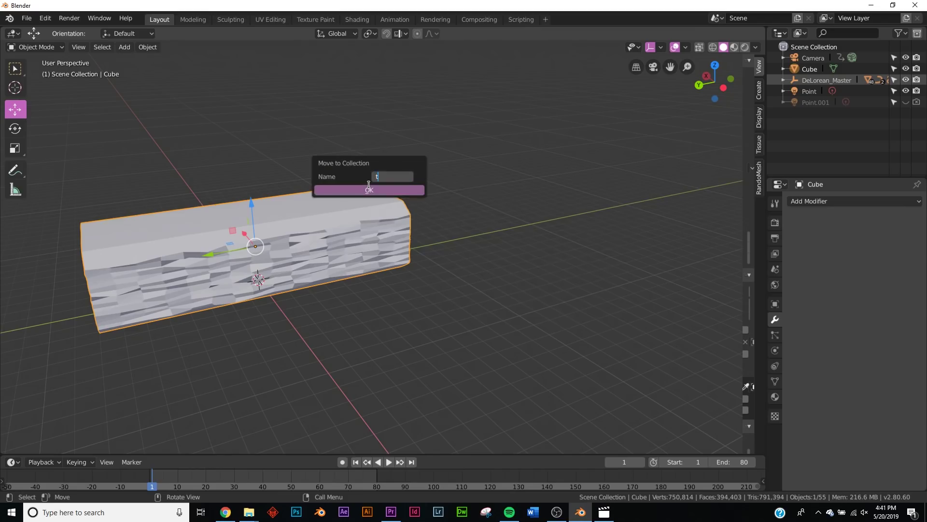
left_click(370, 190)
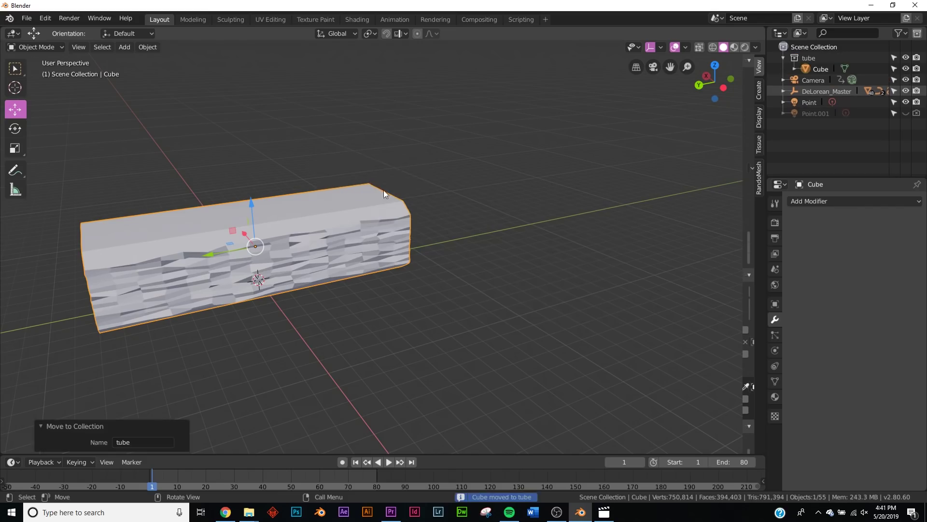
- Add a collection instance of "tube" and move it -16 m along Y to extend the tunnel
key("shift+a")
mouse_move(387, 239)
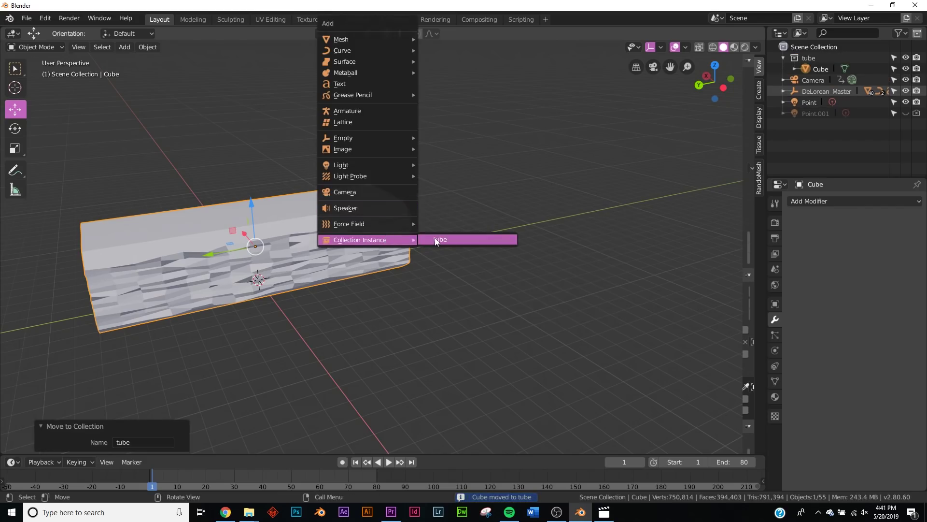
left_click(434, 238)
left_click_drag(210, 286, 447, 274)
middle_click_drag(509, 280, 314, 292, "shift")
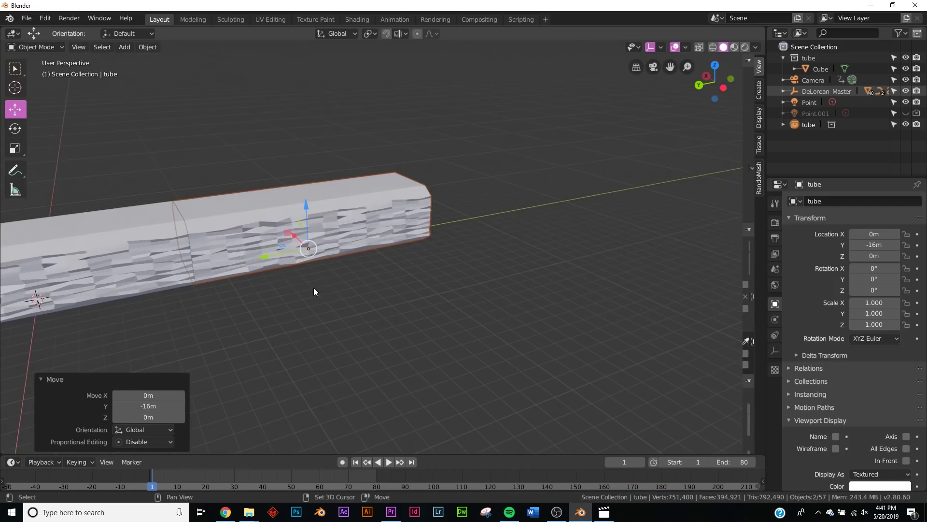
- Duplicate the tube instance and move the copy another -16 m along Y as a third tunnel section
key("shift+d")
right_click(356, 246)
left_click_drag(264, 256, 452, 252)
middle_click_drag(452, 253, 331, 276, "shift")
scroll(332, 275, "down", 3)
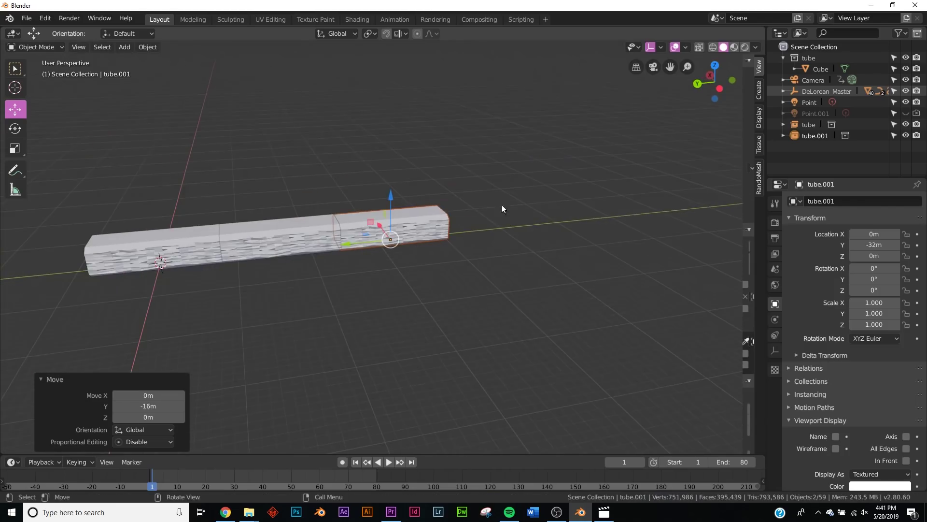
- Duplicate the two end tube instances and move the copies -32 m along Y, bringing the farthest section to Y -96 m
middle_click_drag(493, 252, 361, 274, "shift")
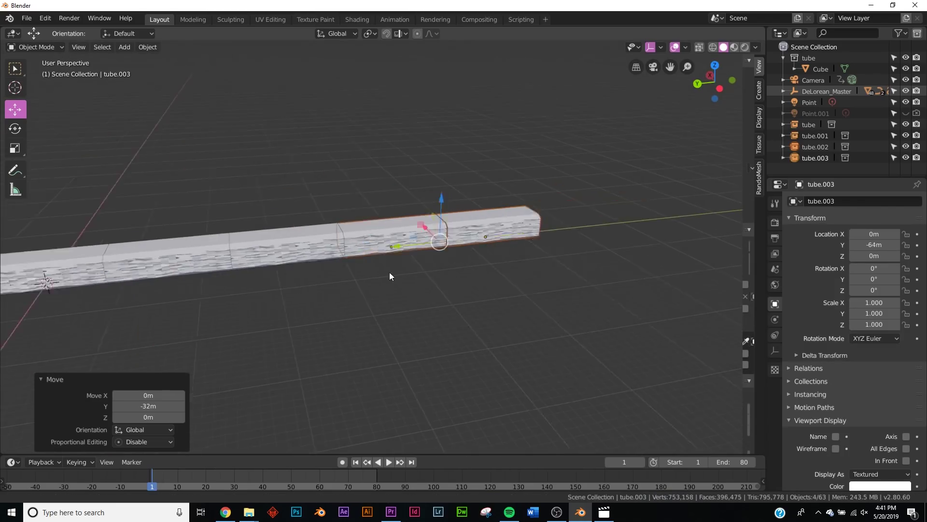
scroll(361, 273, "up", 3)
middle_click_drag(495, 279, 458, 283, "shift")
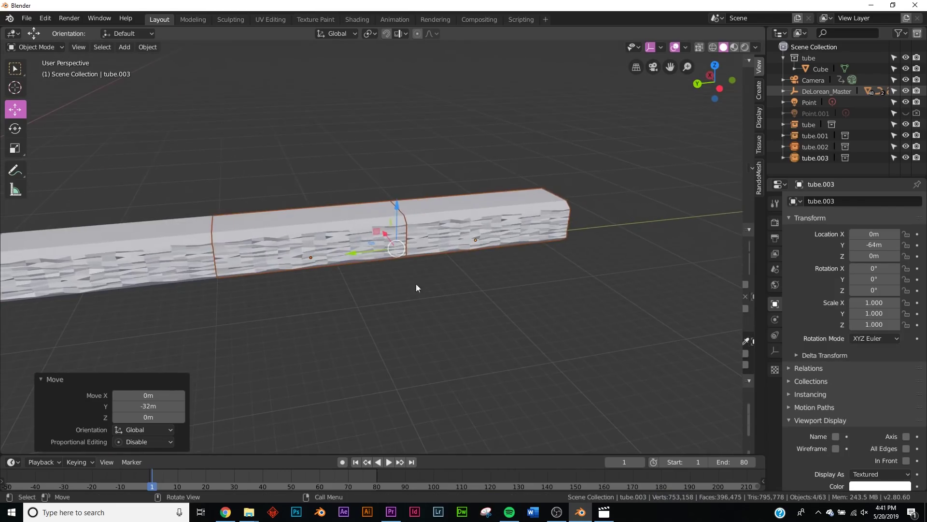
key("shift+d")
right_click(581, 195)
key("shift+d")
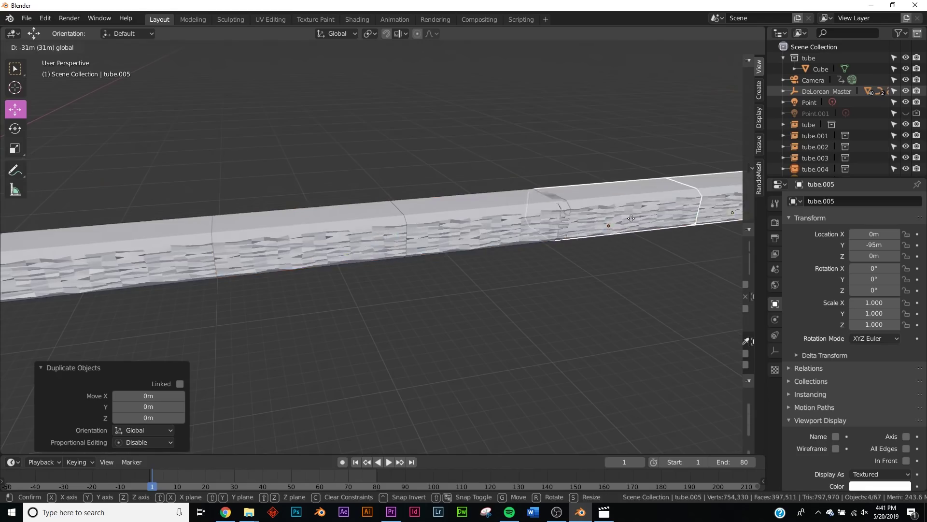
left_click_drag(636, 221, 637, 222, "ctrl")
- Duplicate the newest pair of tube instances and move them another -32 m along Y, with the last section at Y -128 m
middle_click_drag(552, 250, 323, 295, "shift")
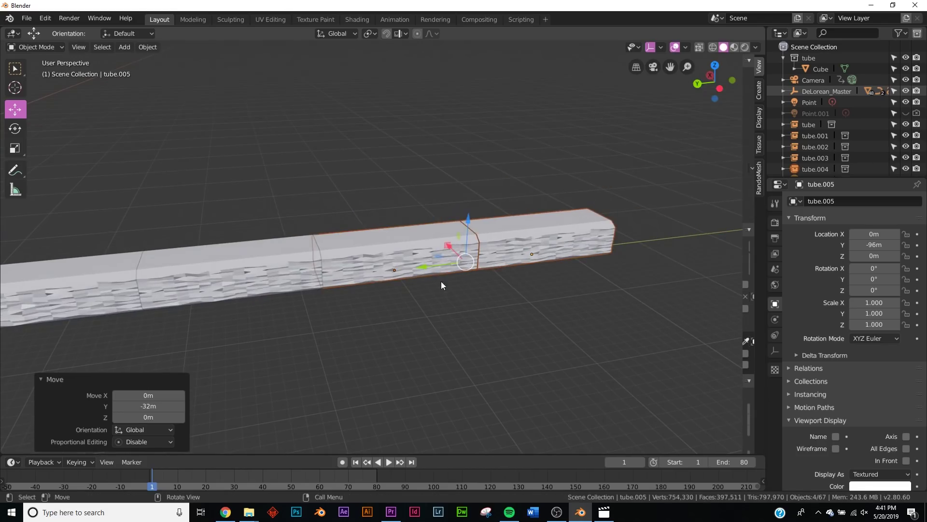
key("shift+d")
right_click(613, 193)
key("shift+d")
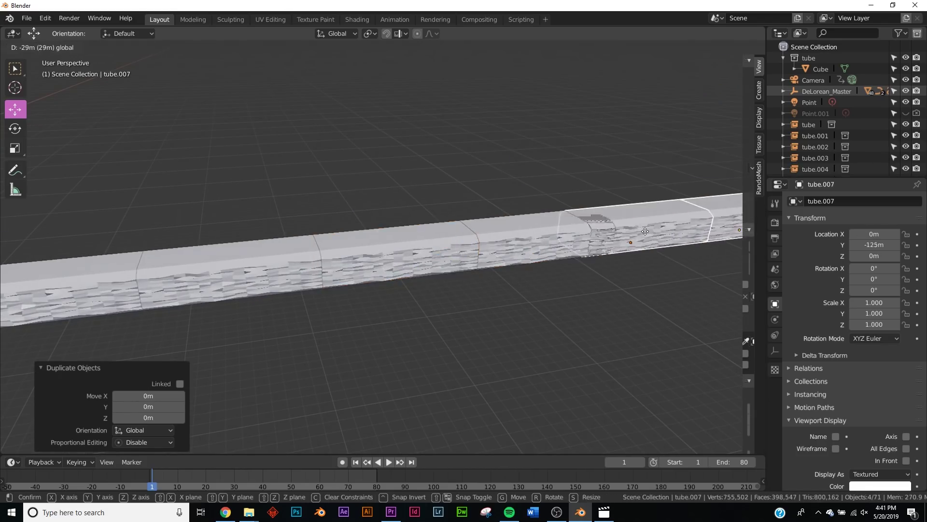
left_click(667, 230)
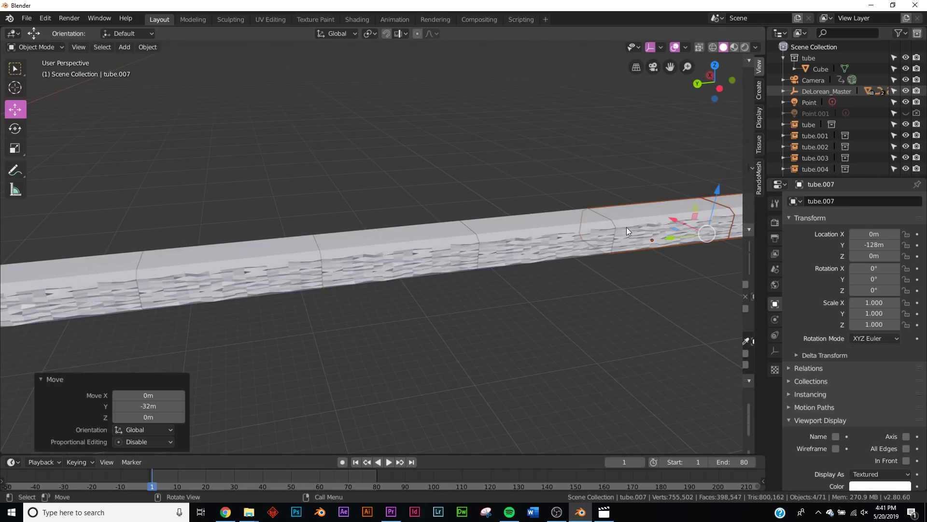
- Look through the camera, move DeLorean_Master 0.0685 m along X and show the scene in rendered shading
key("KP_0")
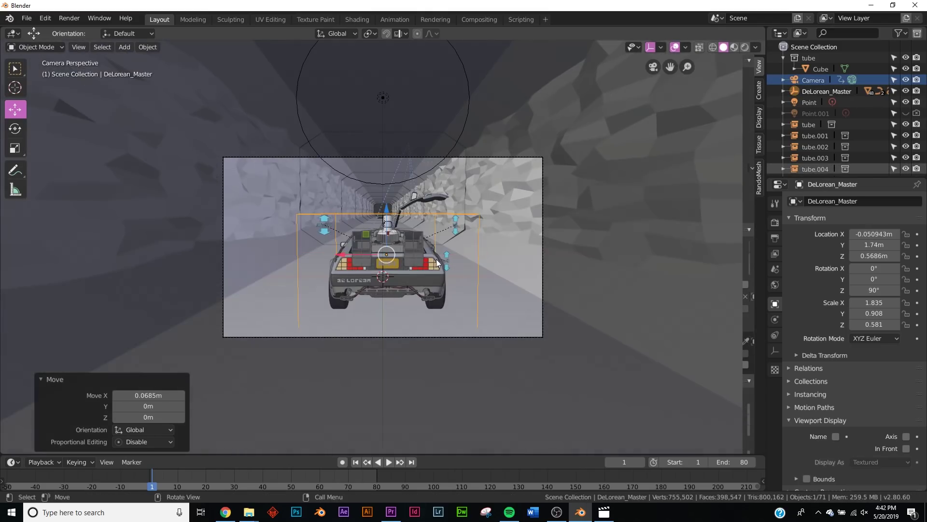
key("z")
left_click(430, 203)
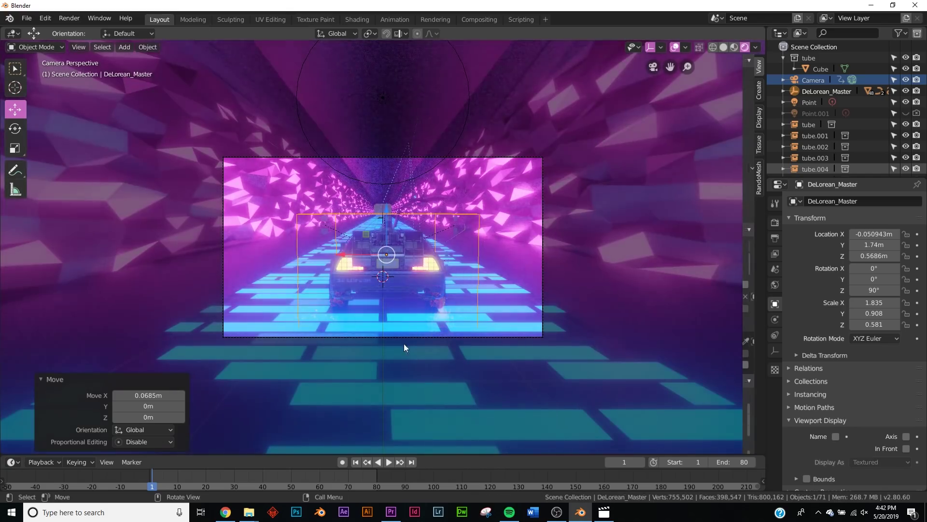
- Play the animation in the camera view to check the extended tunnel, and return to frame 1
left_click(390, 464)
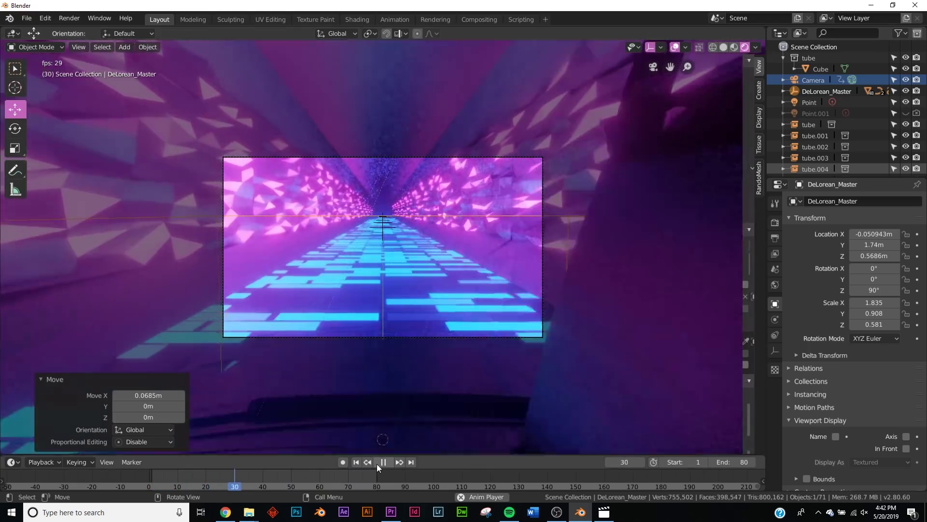
left_click(382, 463)
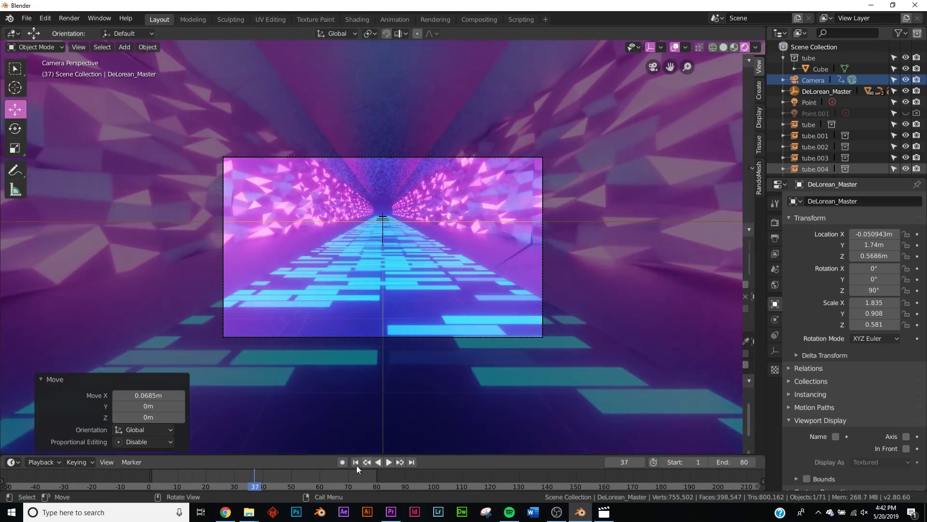
left_click(356, 462)
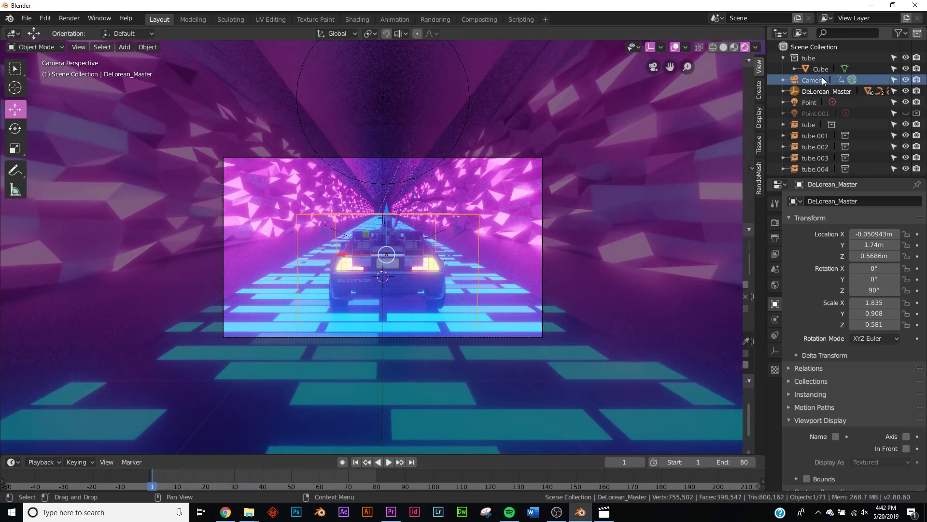
- Parent DeLorean_Master to the Camera using the Object parent type
left_click(811, 92)
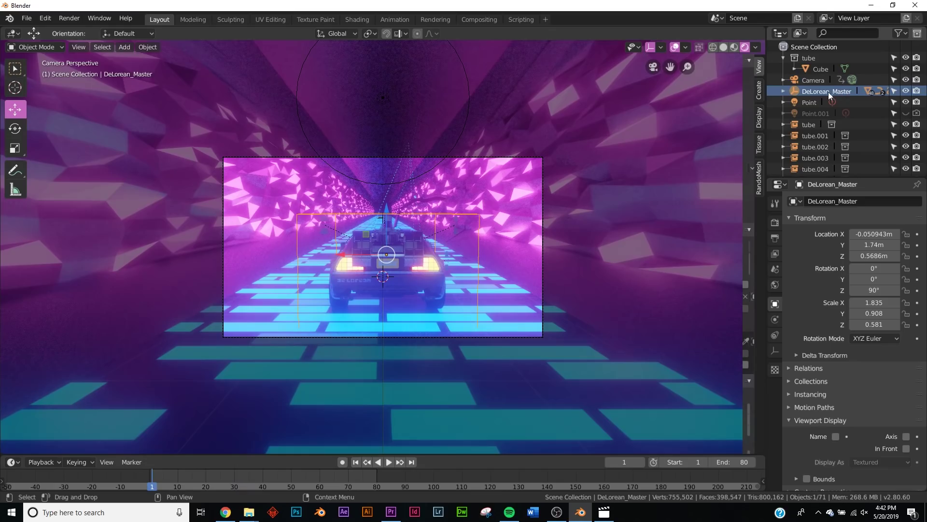
left_click(817, 81, "ctrl")
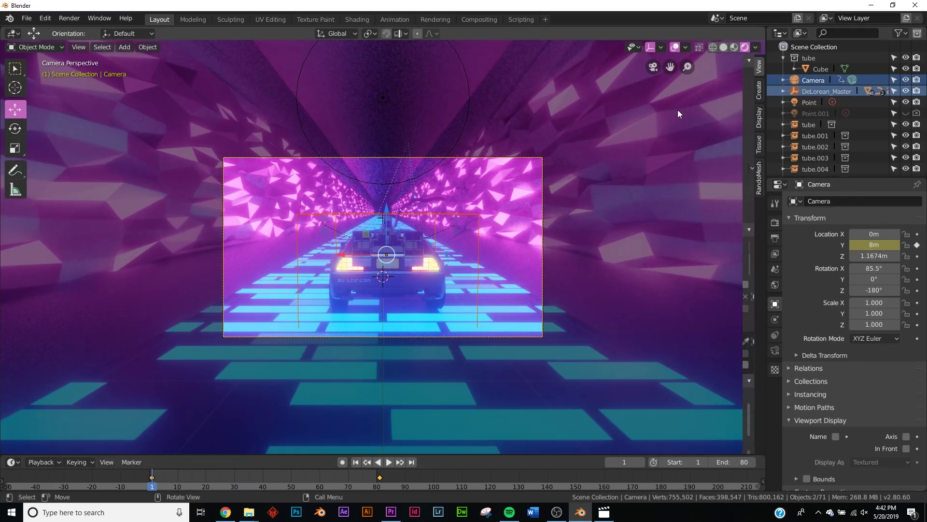
key("ctrl+p")
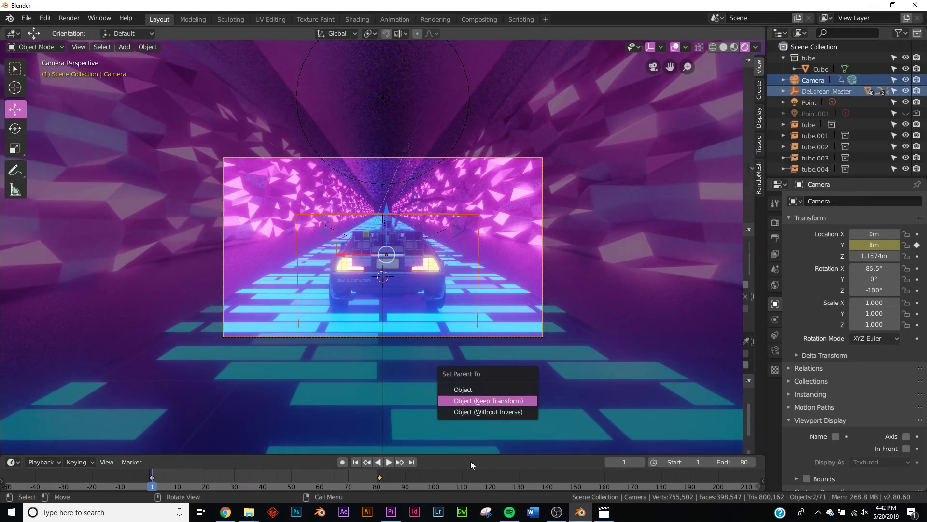
left_click(474, 390)
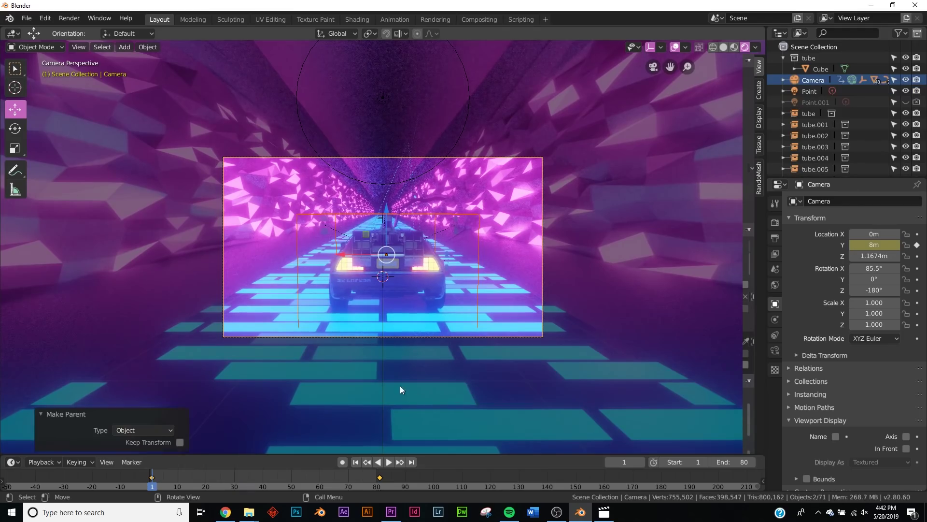
- Play the animation to check how the DeLorean travels with the camera, and rewind to frame 1
left_click(390, 463)
scroll(454, 300, "up", 2)
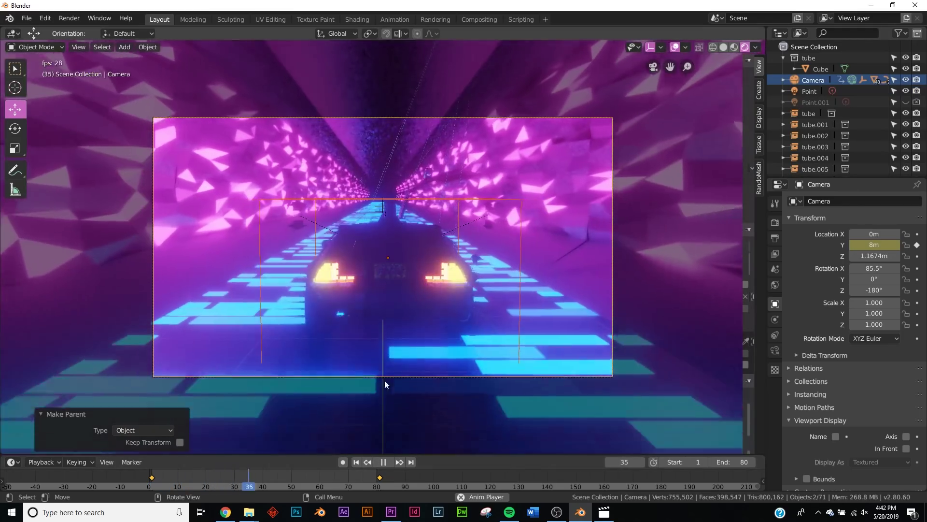
left_click(379, 462)
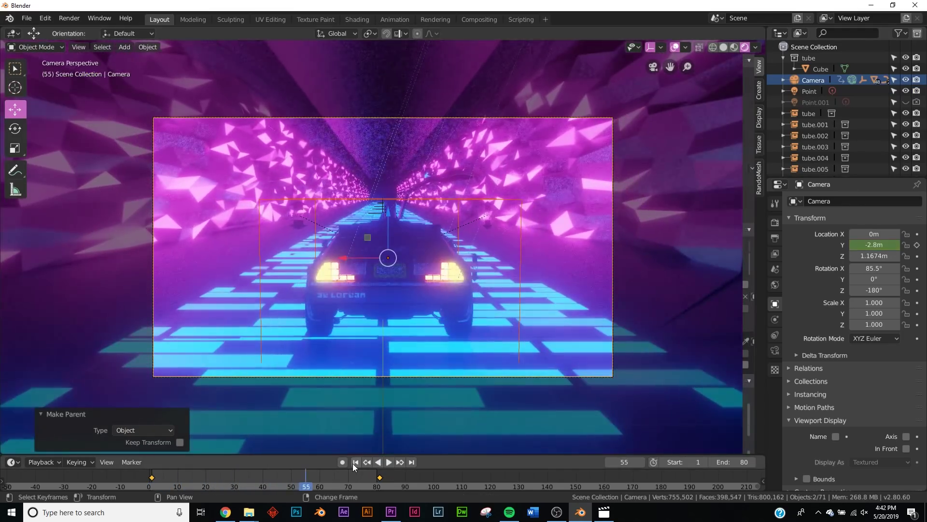
left_click(355, 462)
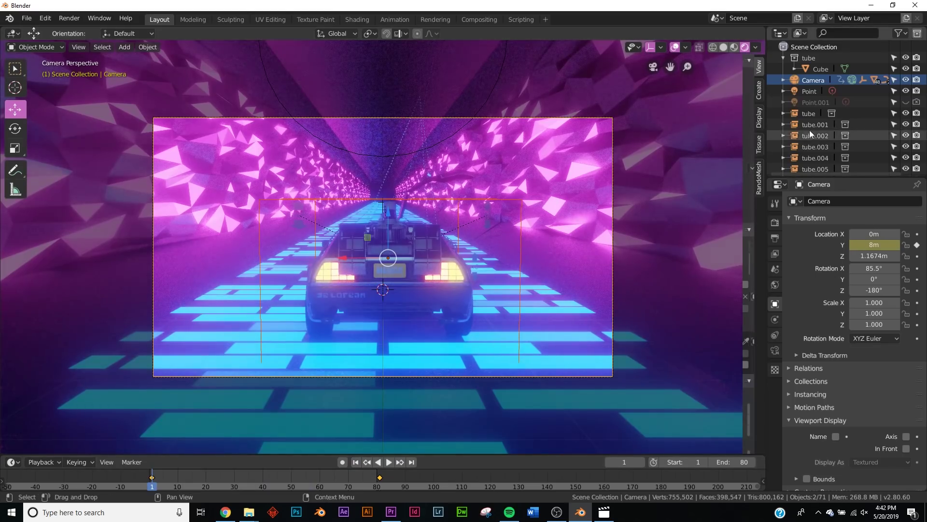
- Toggle the Point light's visibility to check its effect, and parent it to the Camera with the Object parent type
left_click(816, 91)
left_click(906, 91)
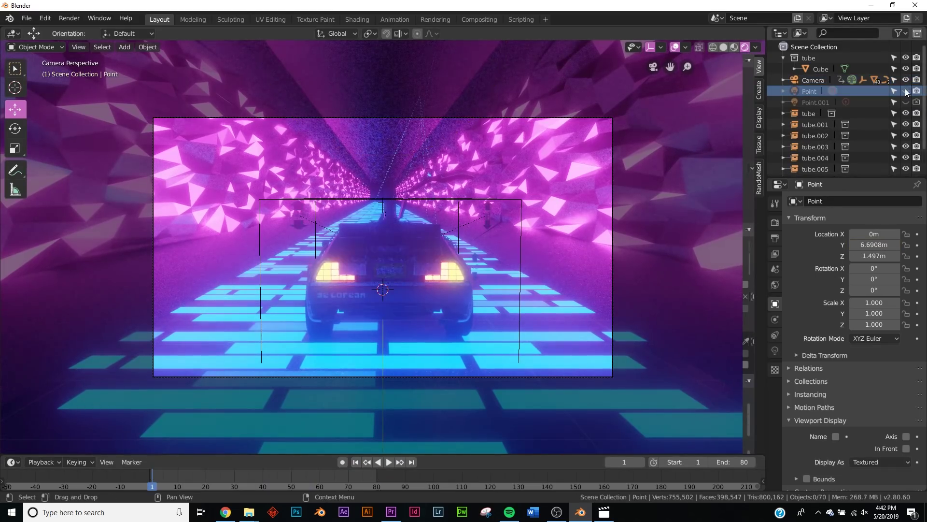
left_click(906, 91)
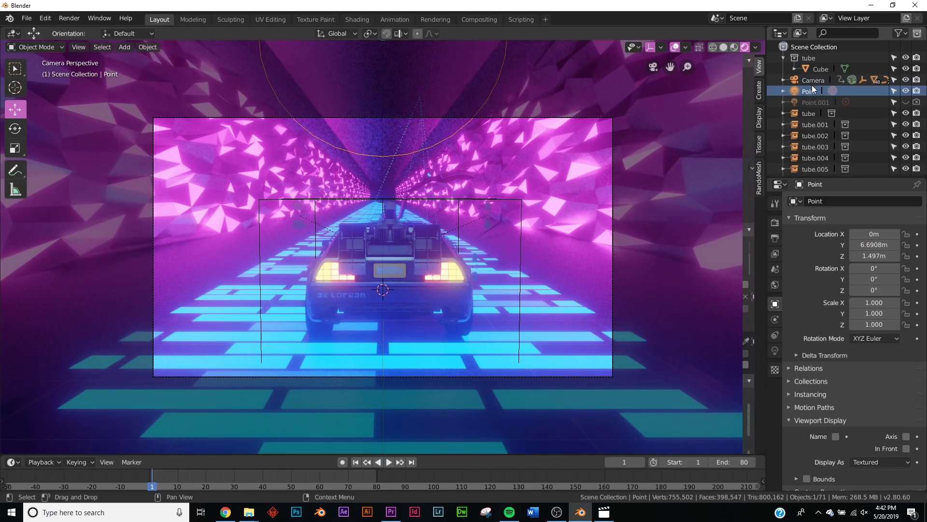
left_click(815, 80, "ctrl")
key("ctrl+p")
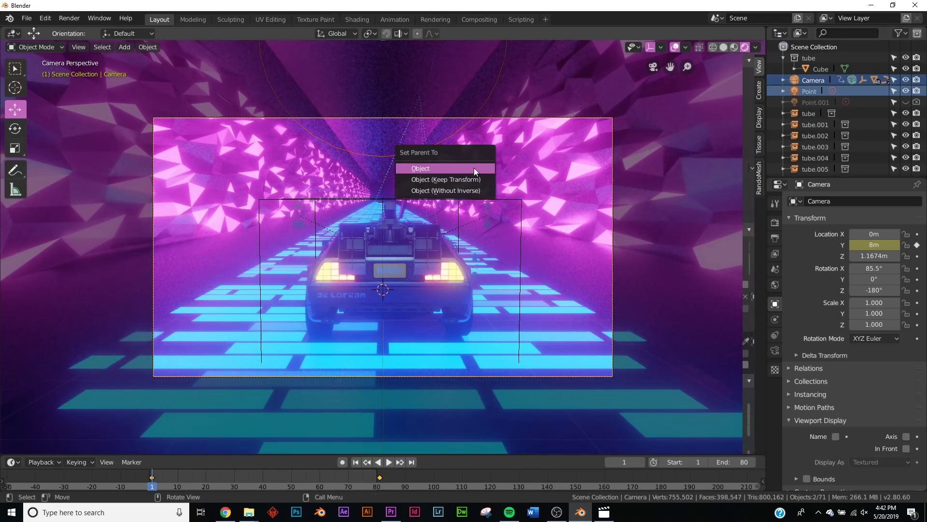
left_click(473, 167)
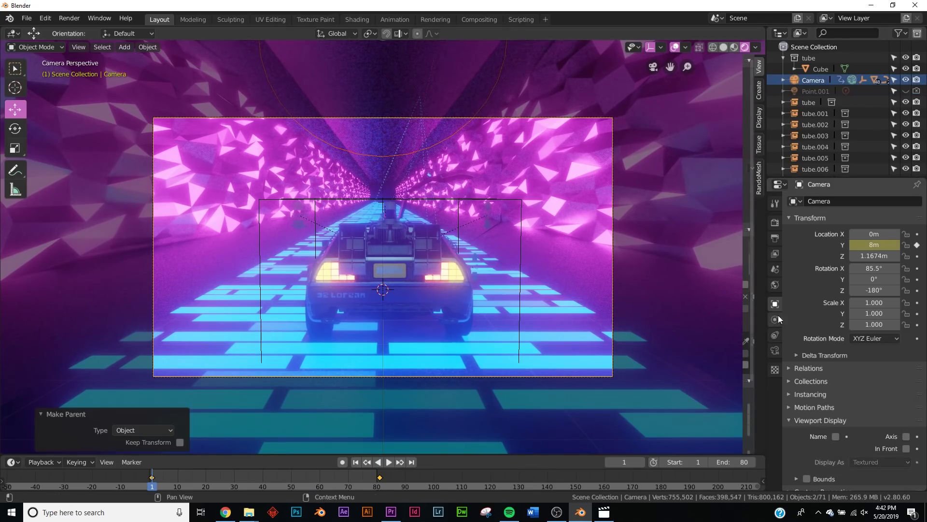
- Unhide the Point.001 light, place it above the DeLorean's rear and parent it to the Camera
left_click(817, 91)
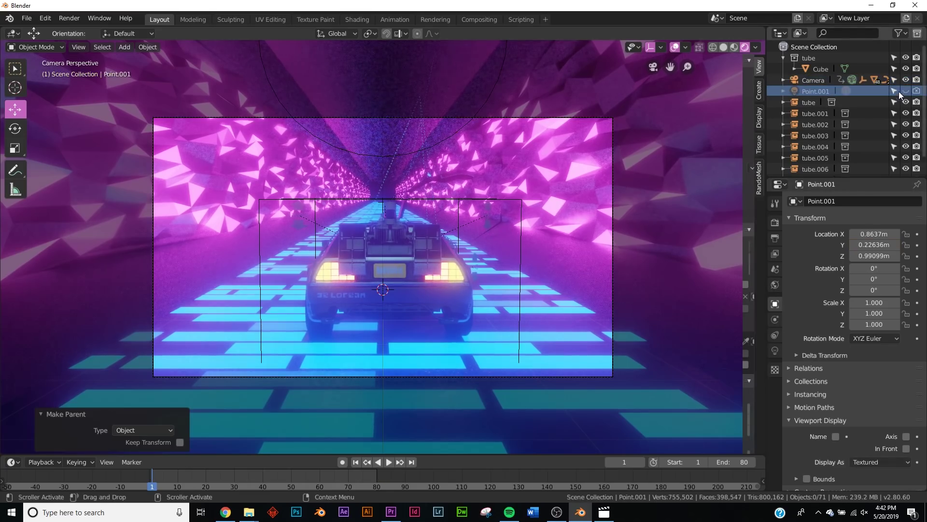
left_click(906, 90)
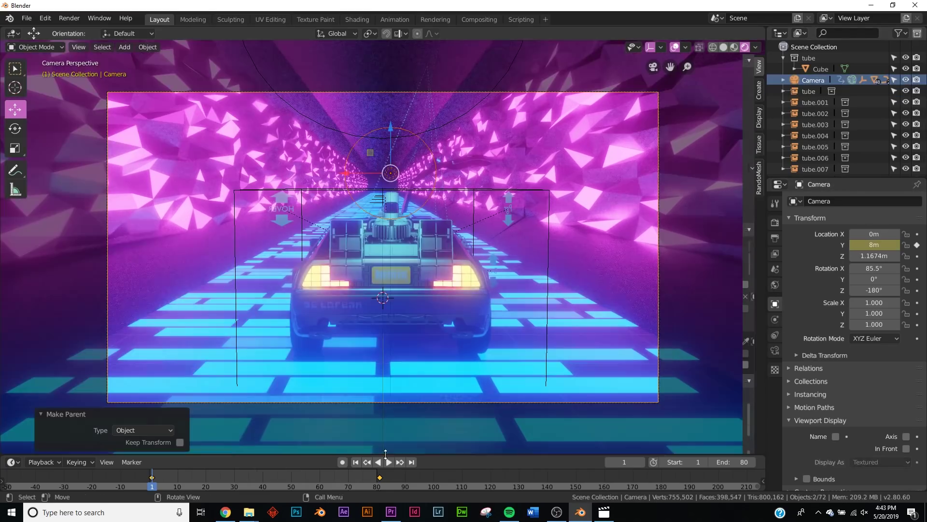
- Play the animation with viewport overlays and gizmos hidden to review the lit scene, and return to frame 1
left_click(388, 462)
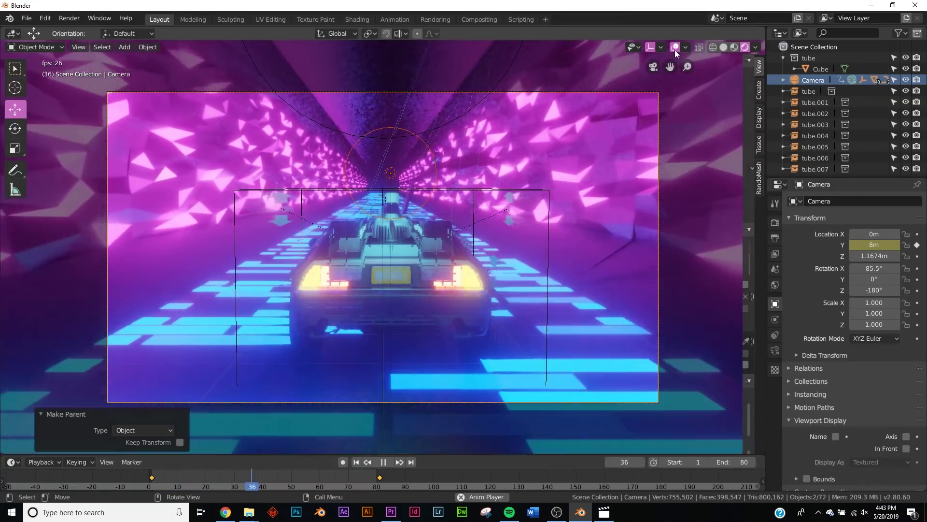
left_click(674, 50)
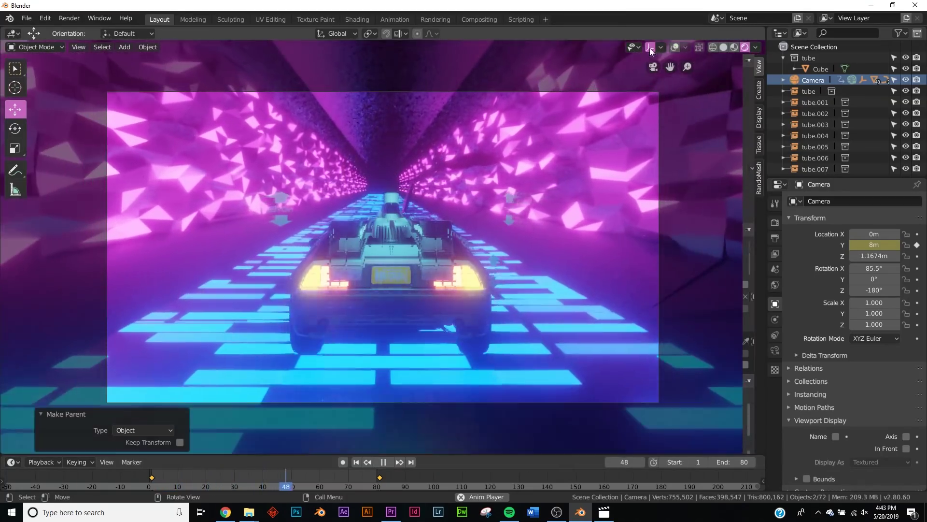
left_click(650, 48)
scroll(529, 203, "up", 2)
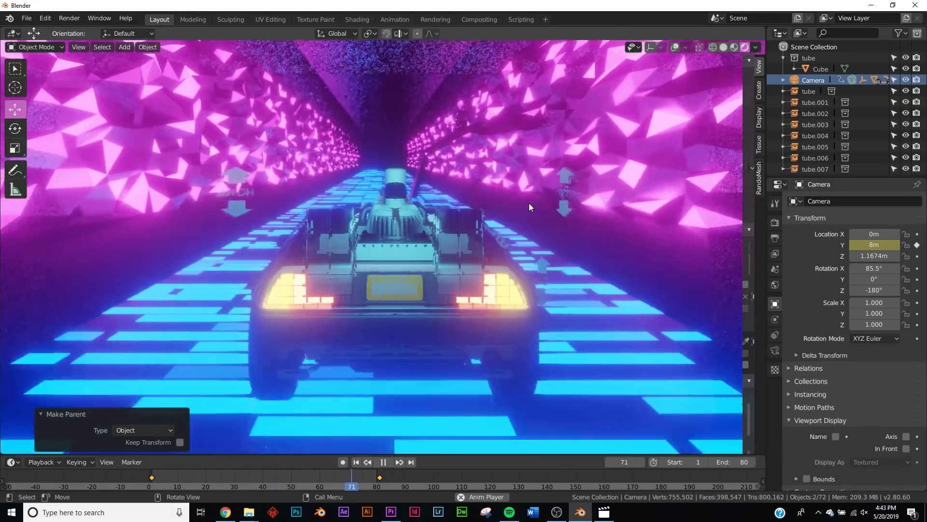
scroll(529, 203, "down", 1)
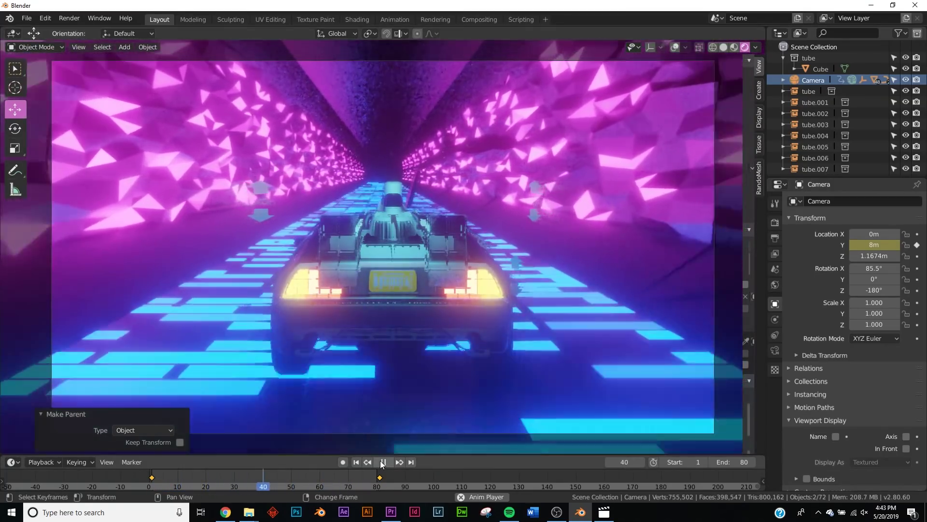
left_click(383, 462)
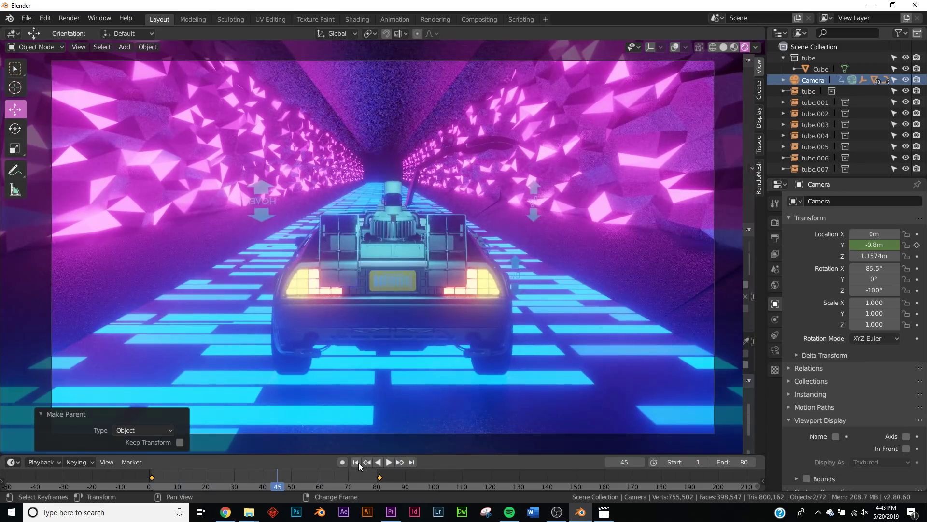
left_click(356, 462)
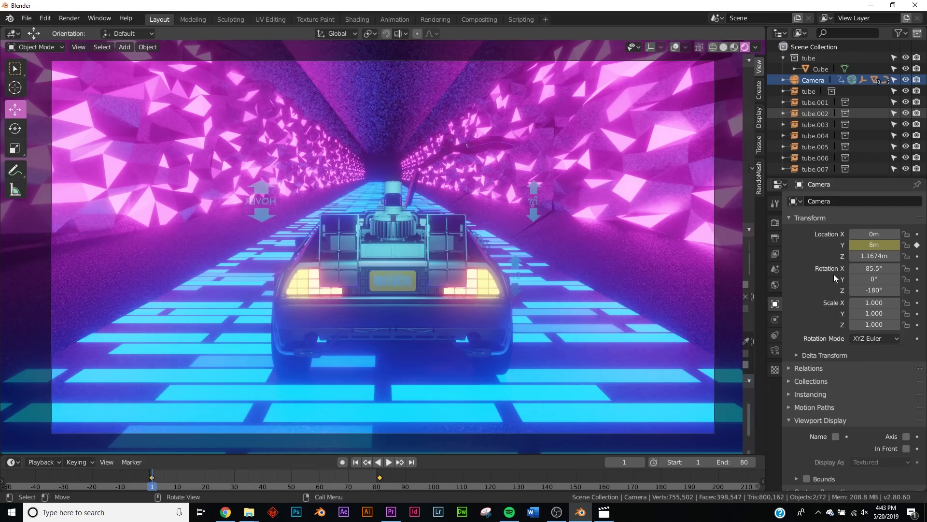
- Set the render output to FFmpeg video with an MPEG-4 container, and render the animation
left_click(776, 238)
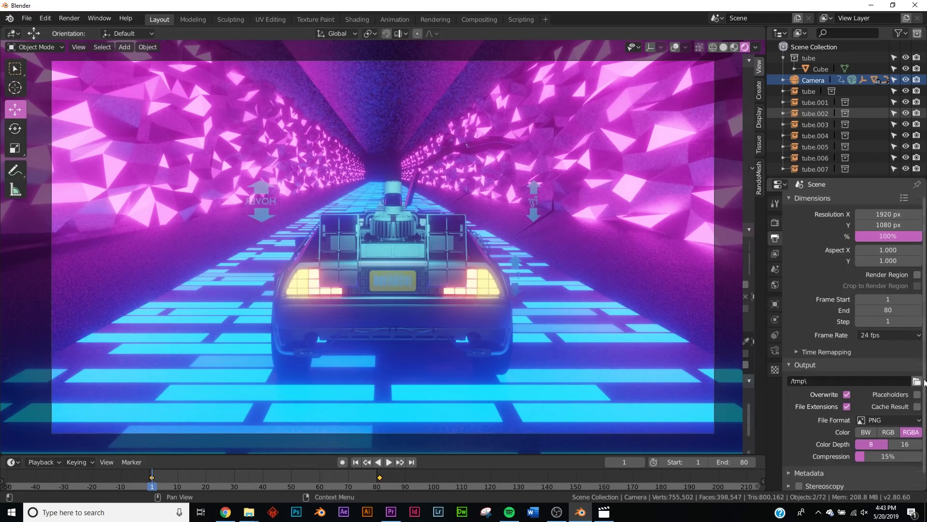
left_click(884, 419)
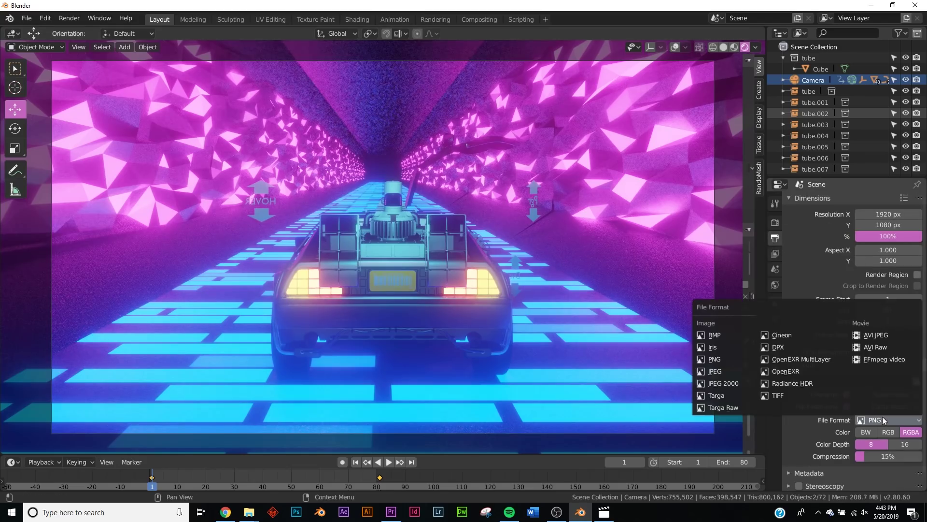
left_click(883, 360)
scroll(819, 448, "down", 5)
left_click(889, 365)
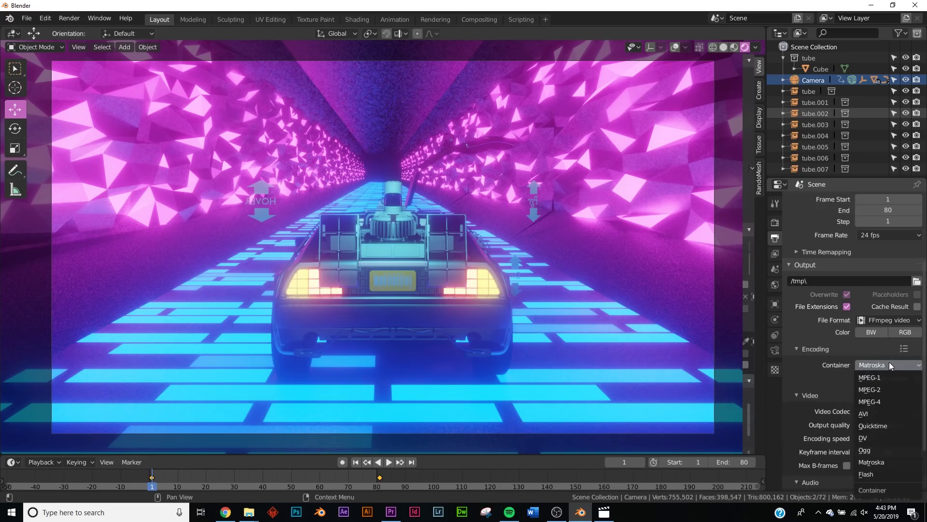
left_click(880, 404)
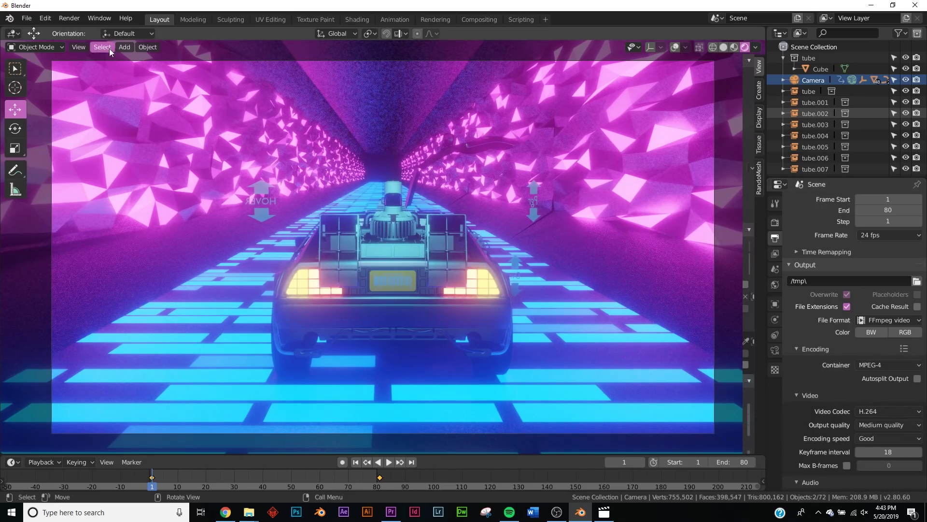
left_click(69, 18)
left_click(89, 42)
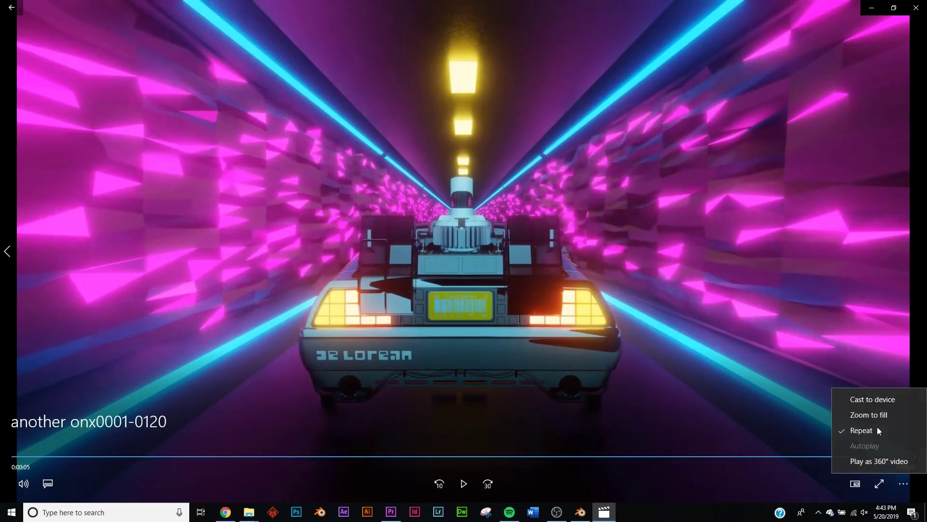
- Switch to the video player, toggle Repeat and play the video "another onx0001-0120"
left_click(878, 431)
left_click(463, 484)
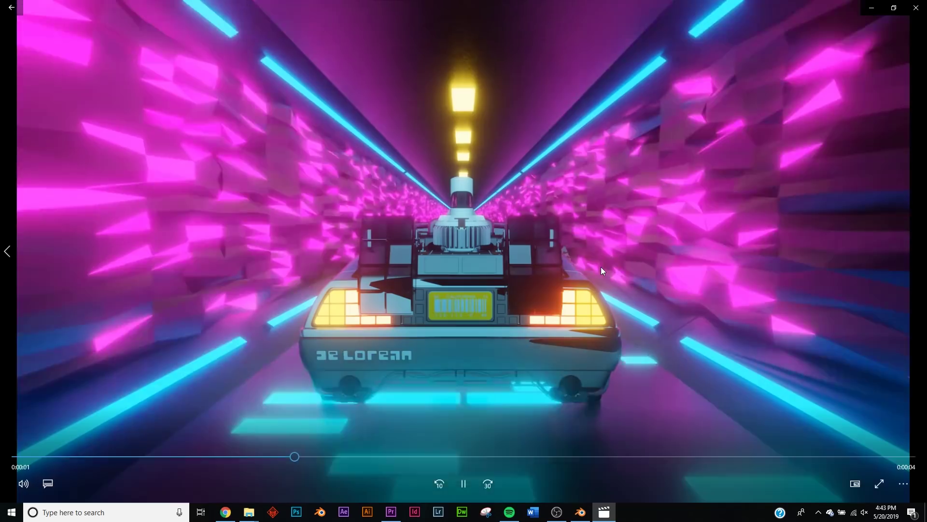